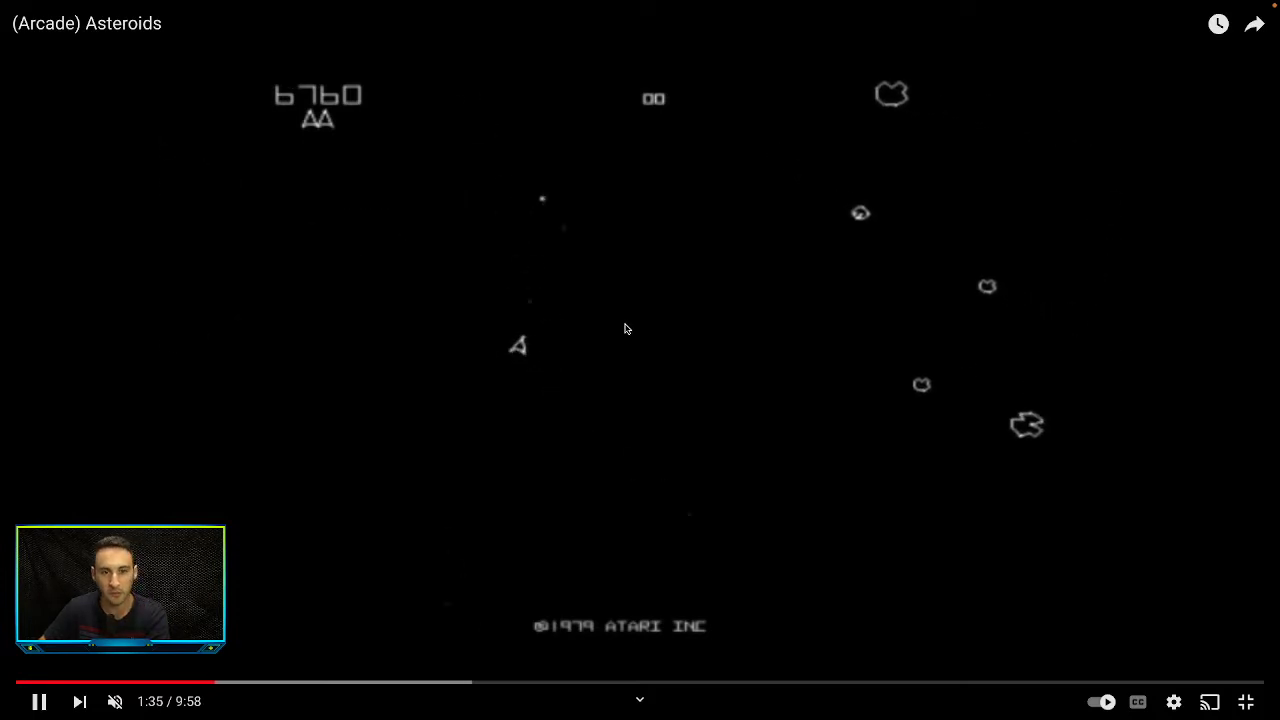
- Exit full screen on the 1979 Atari Asteroids video so it plays in the normal page view
key("f")
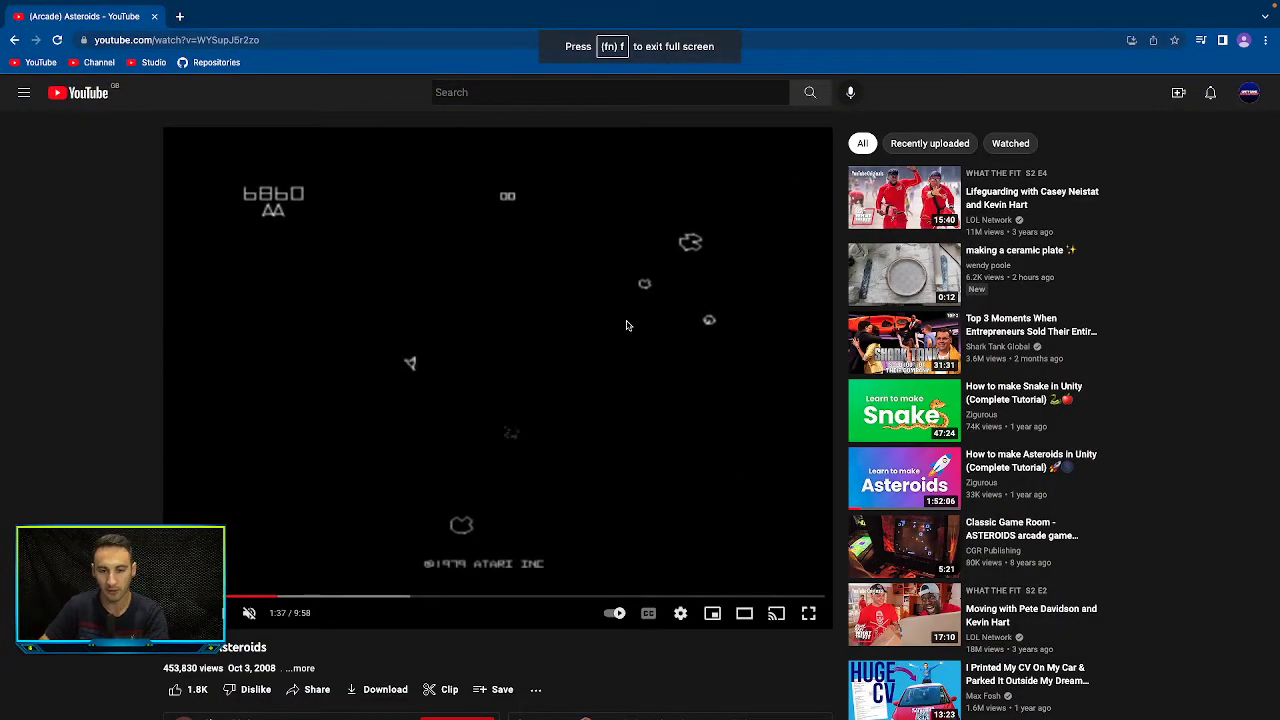
- Start a new Unity Hub project from the 2D Core template, named 'Asteroids'
key("ctrl+Left")
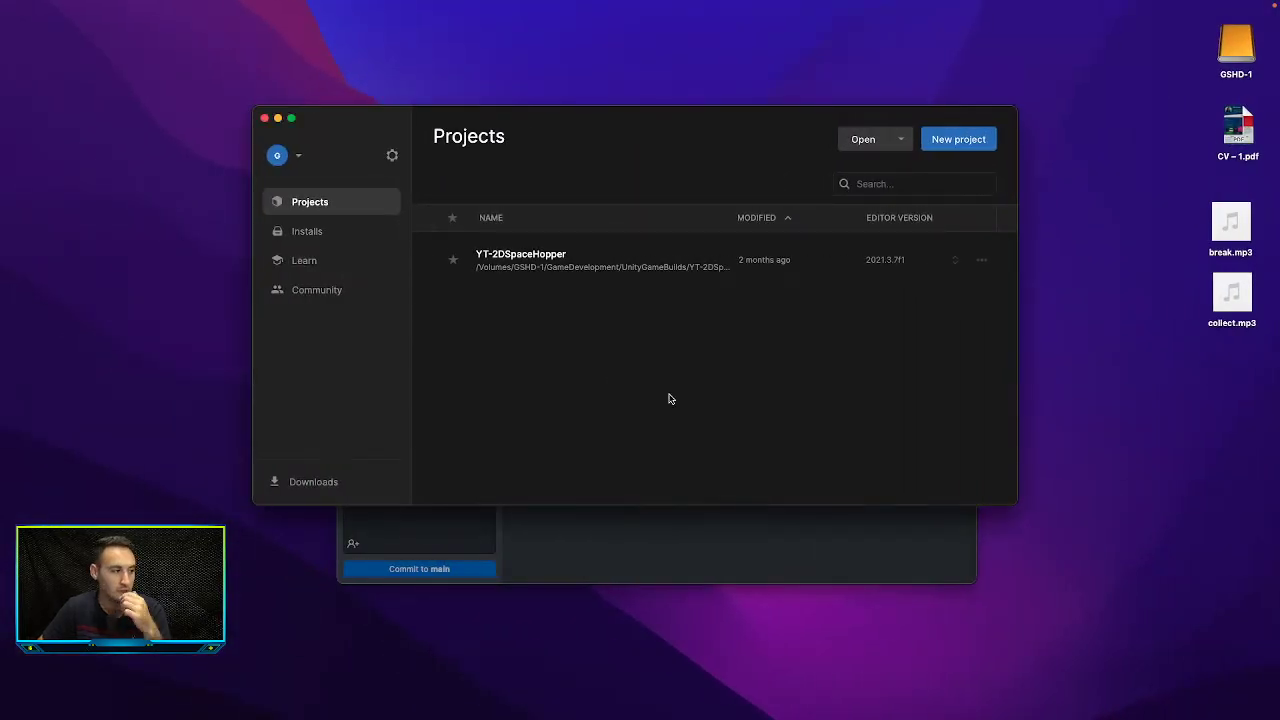
left_click(933, 146)
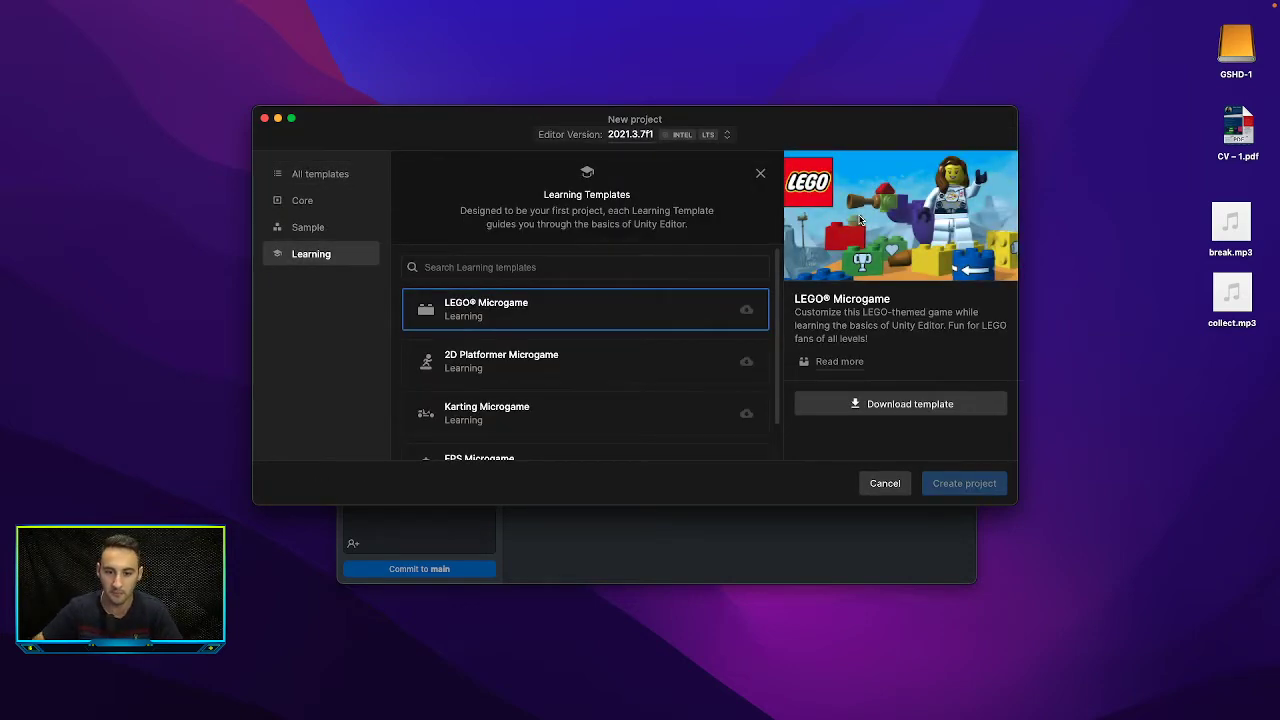
scroll(650, 313, "down", 1)
left_click(338, 177)
left_click(486, 223)
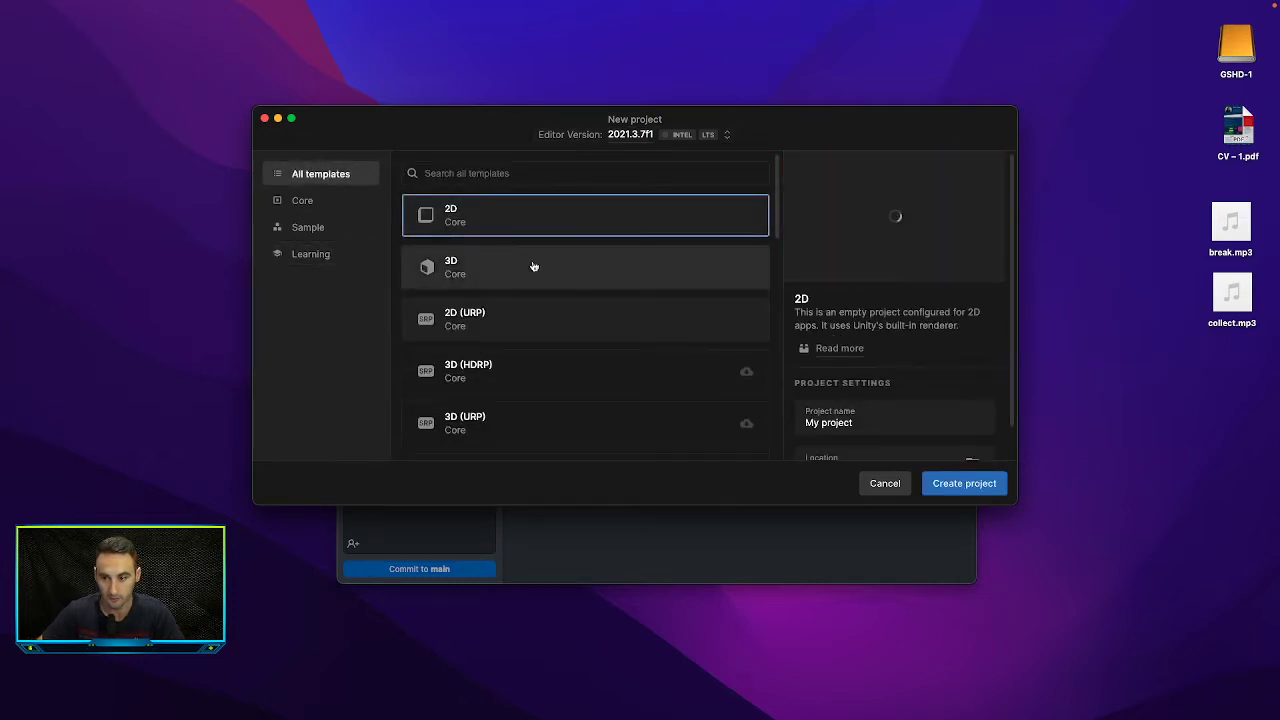
scroll(872, 391, "down", 1)
left_click(872, 391)
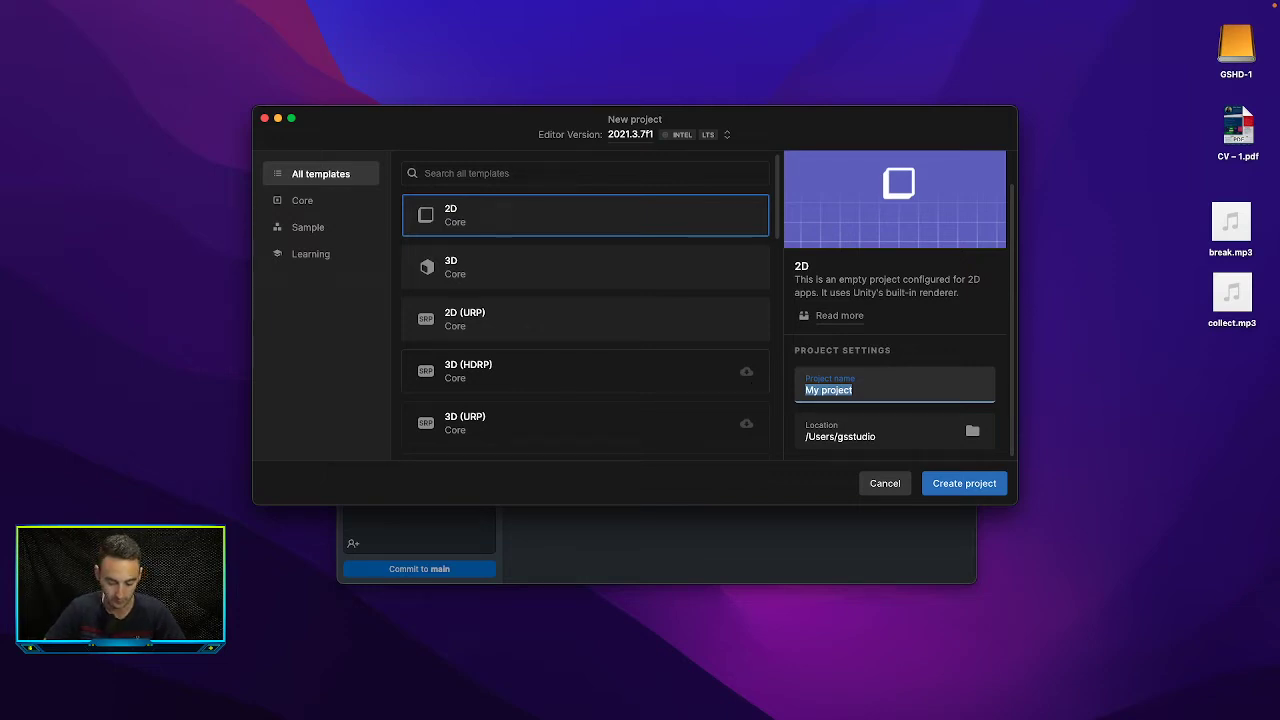
type("Asteroids")
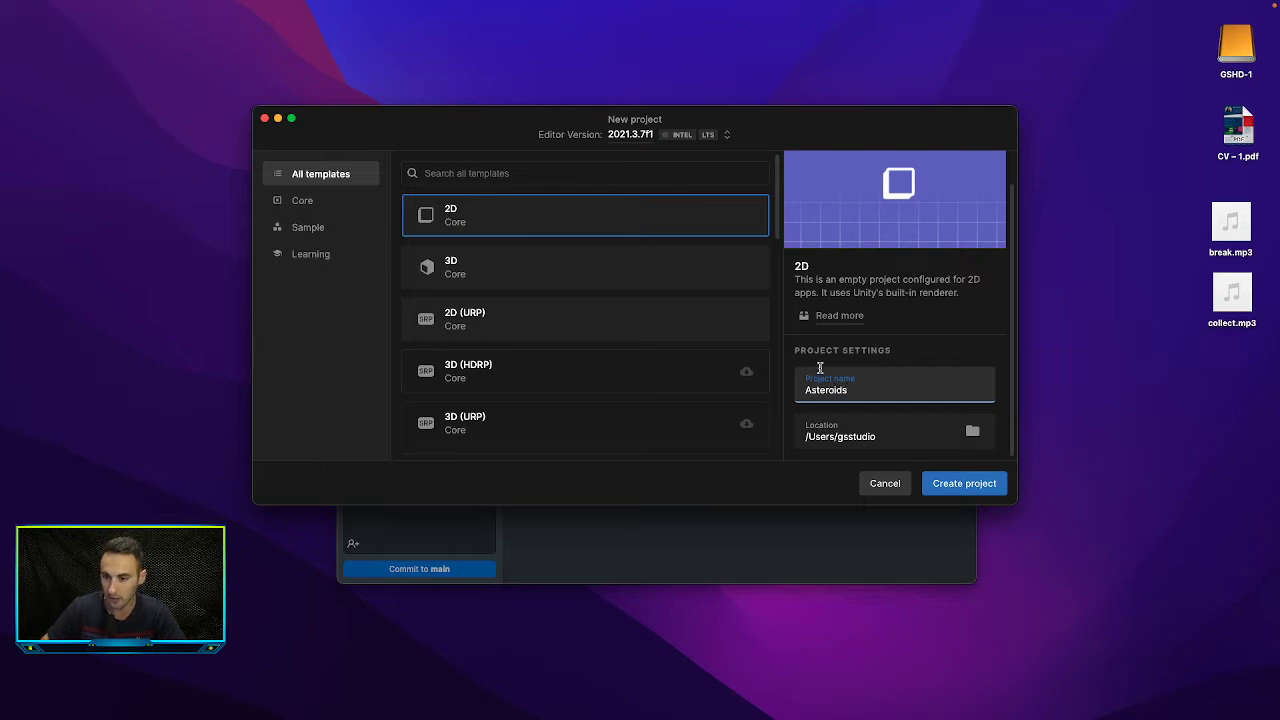
- Set the project location to the GSHD-1/GameDevelopment/UnityGameBuilds/Asteroids folder
left_click(972, 431)
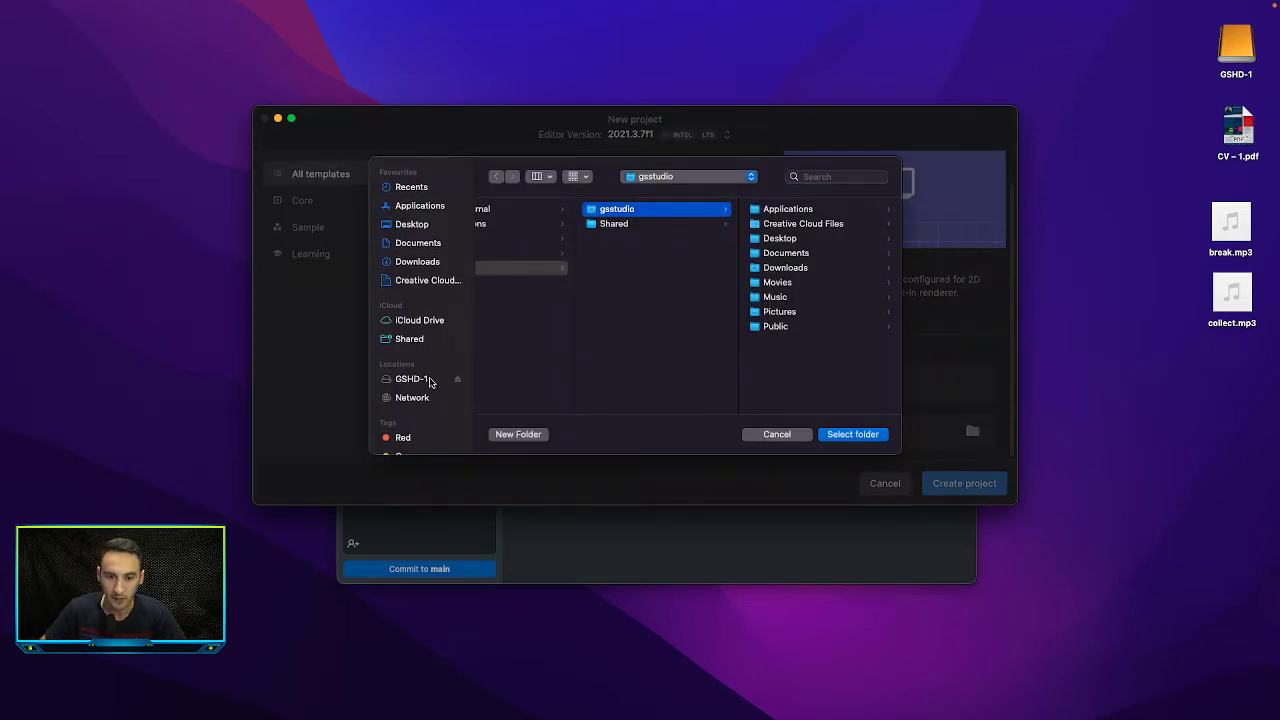
left_click(430, 378)
scroll(576, 349, "down", 1)
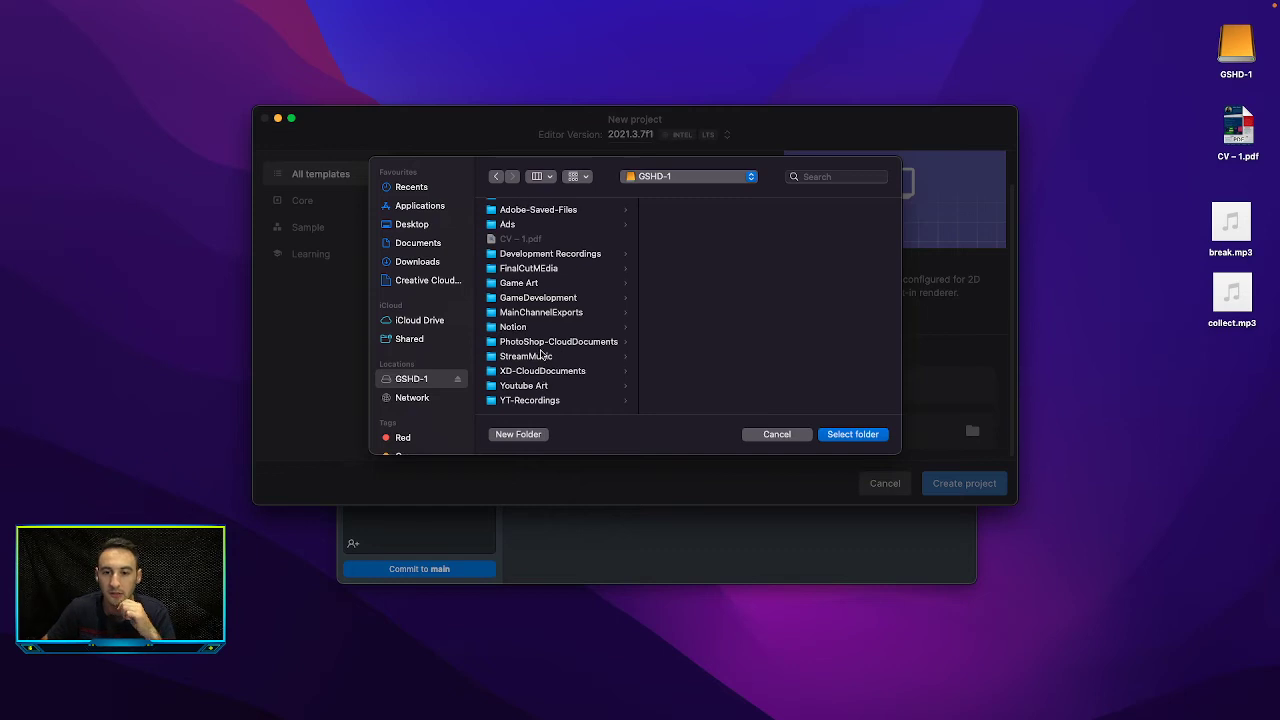
left_click(545, 298)
left_click(712, 281)
left_click(803, 257)
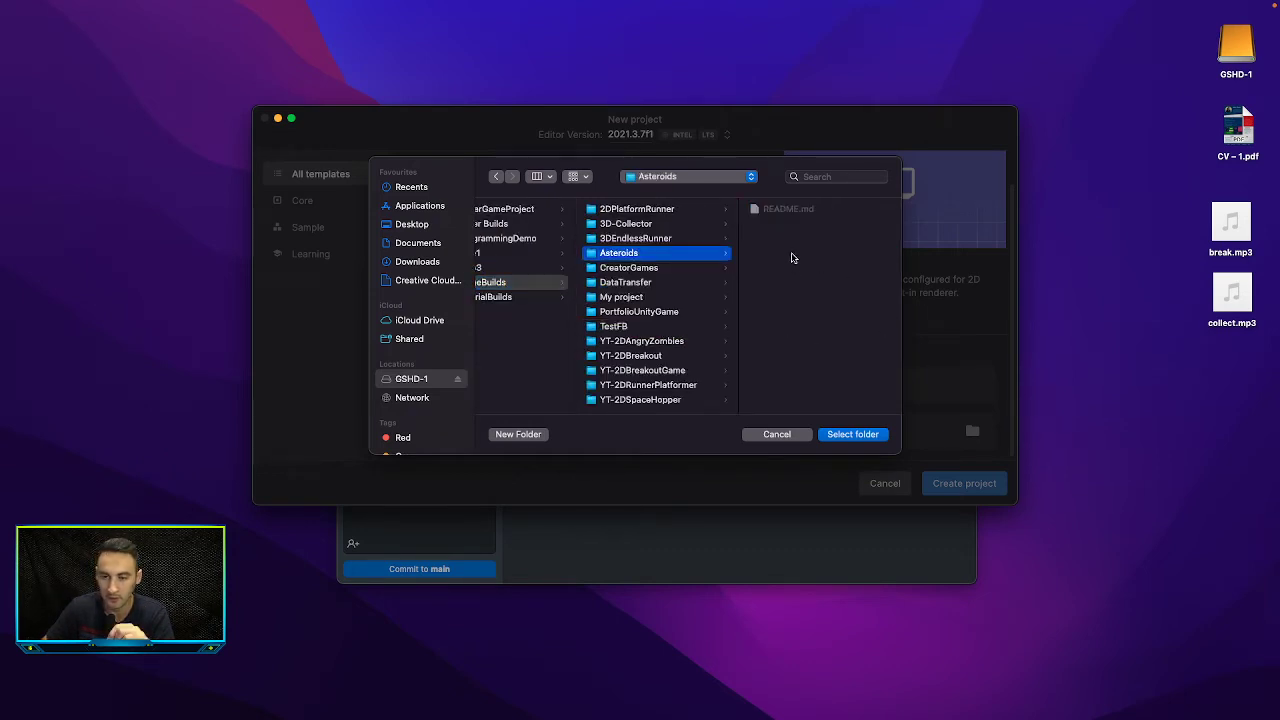
key("Return")
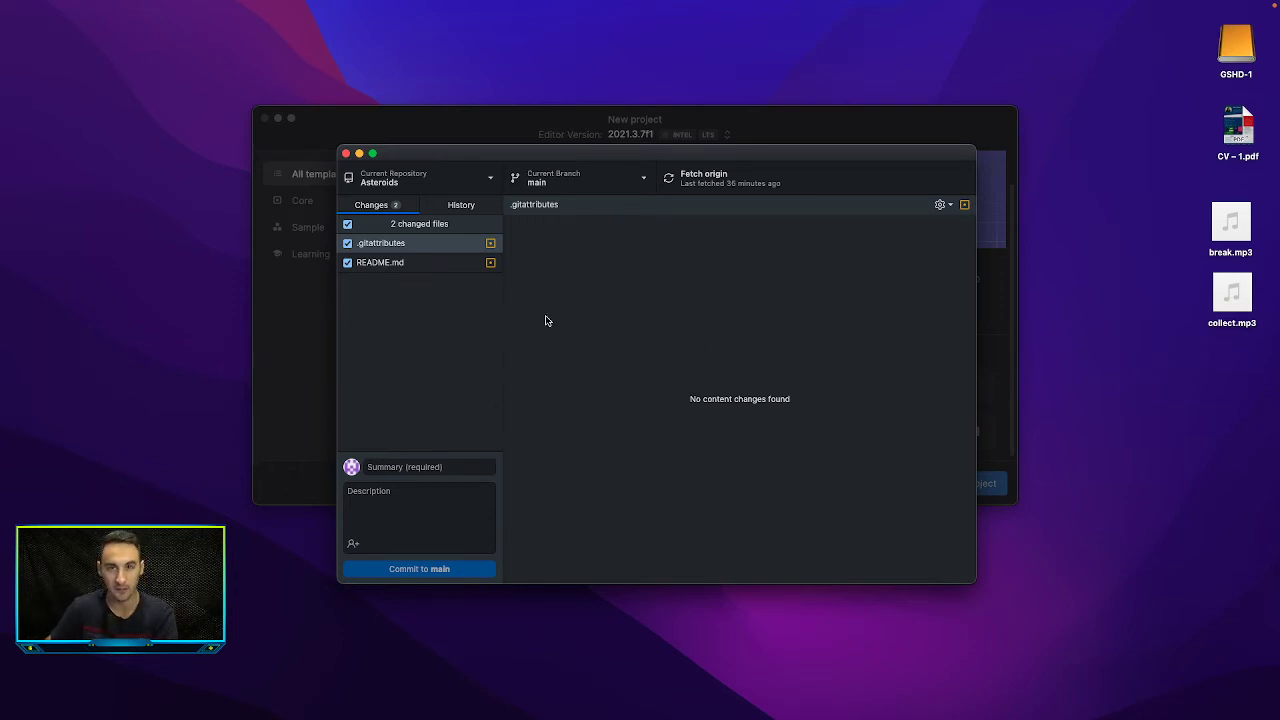
left_click(296, 325)
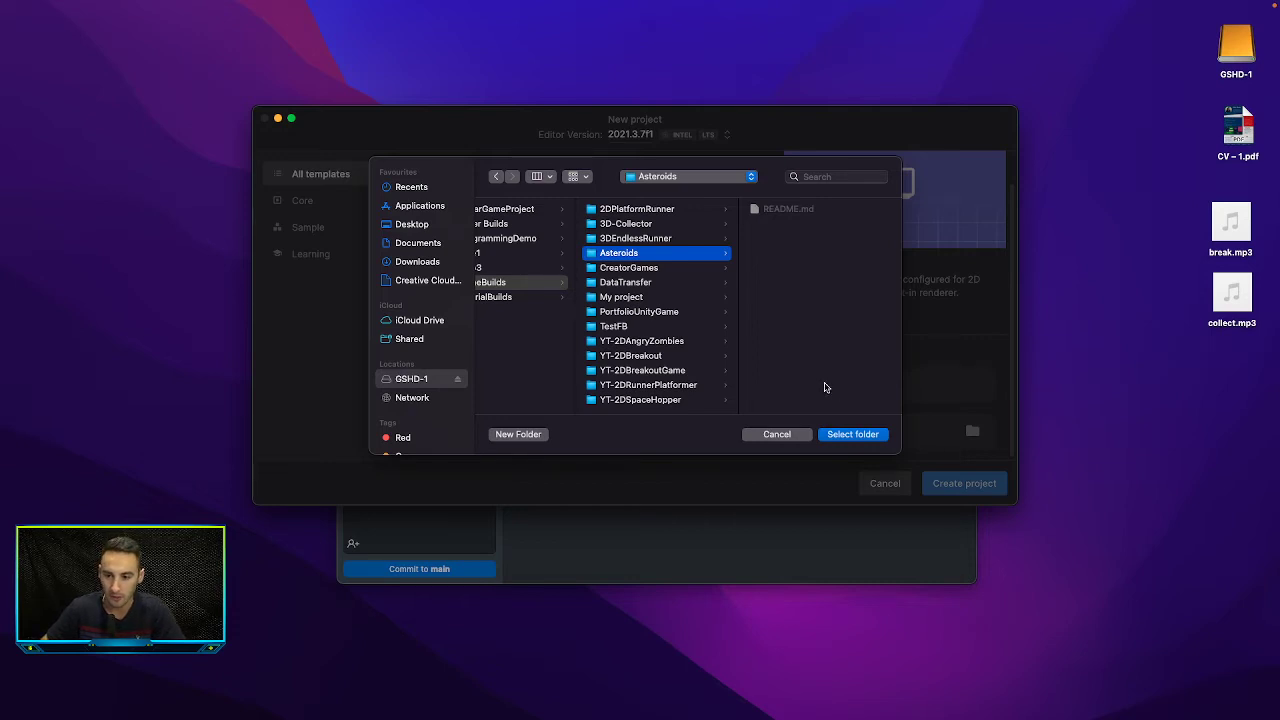
left_click(853, 434)
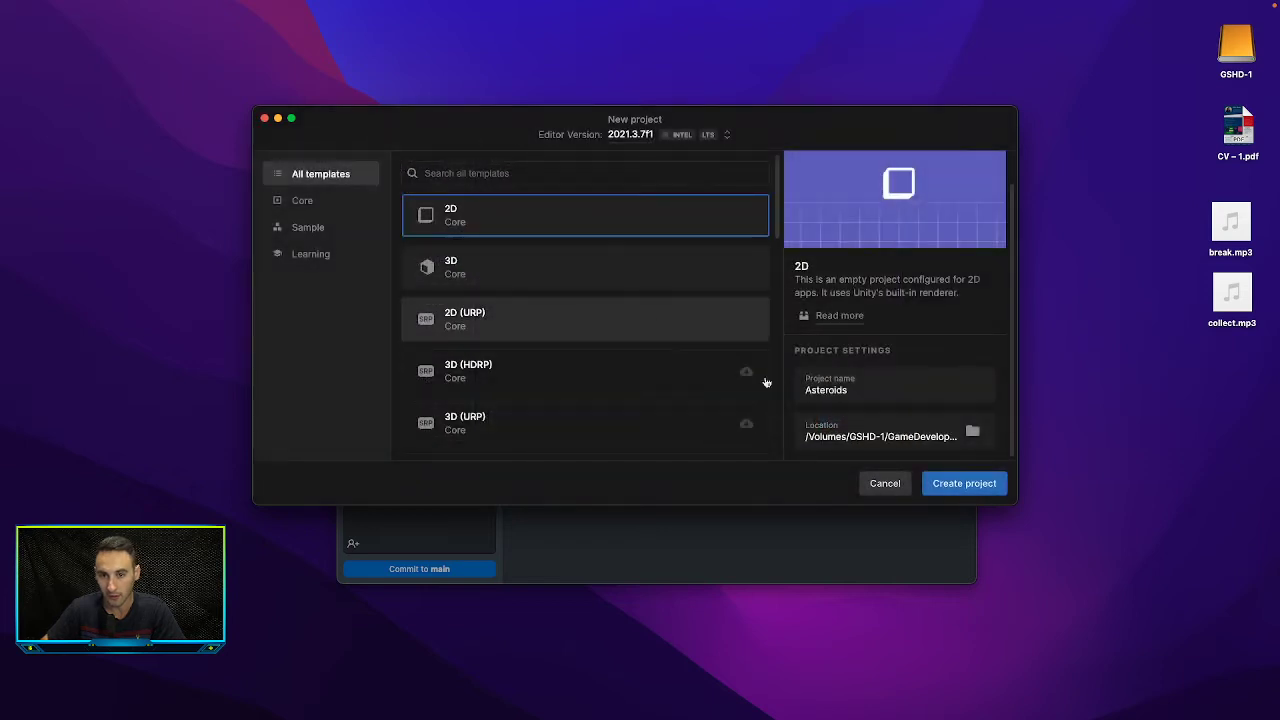
- Create the Asteroids project and check its incoming files in GitHub Desktop
left_click(953, 484)
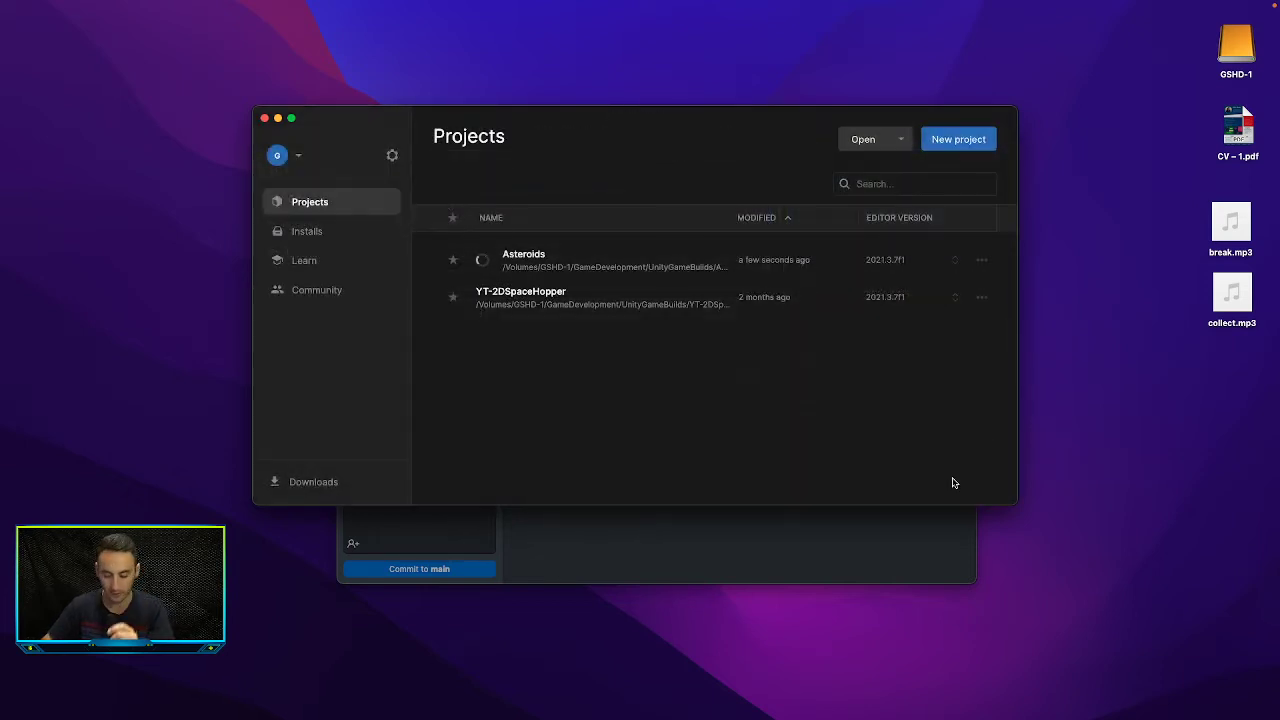
left_click(757, 531)
scroll(470, 325, "down", 1)
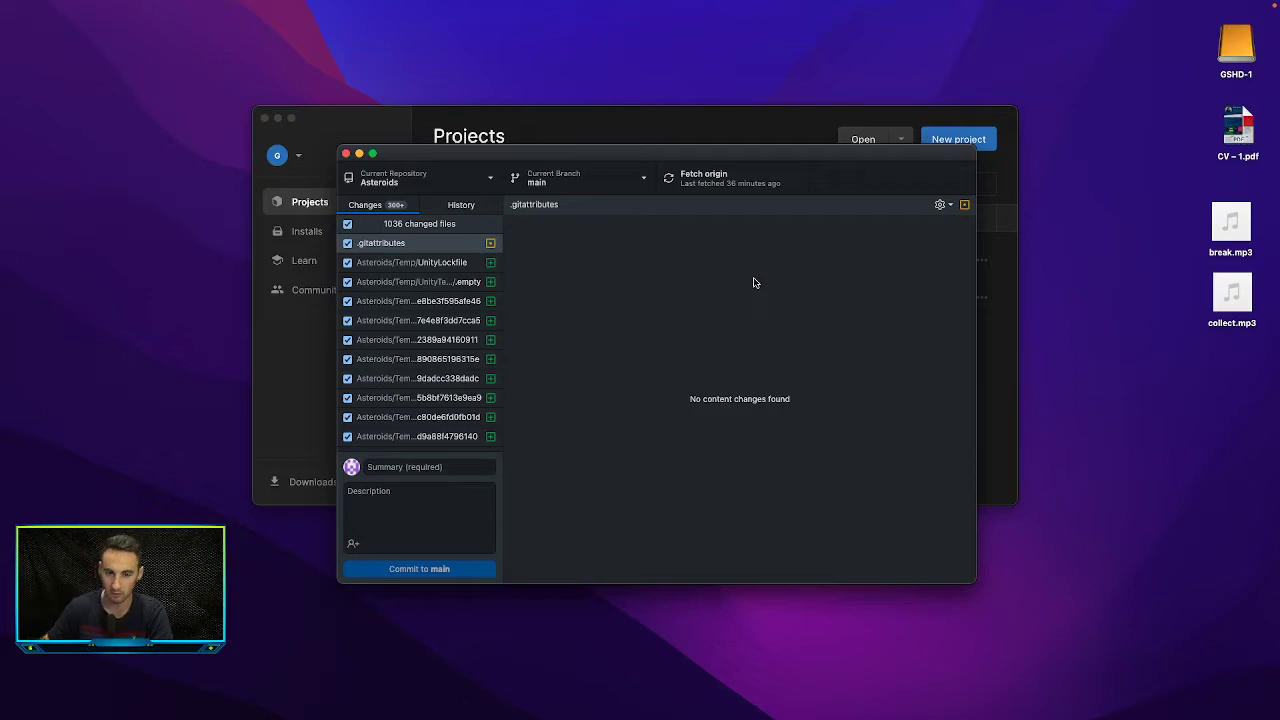
key("ctrl+Up")
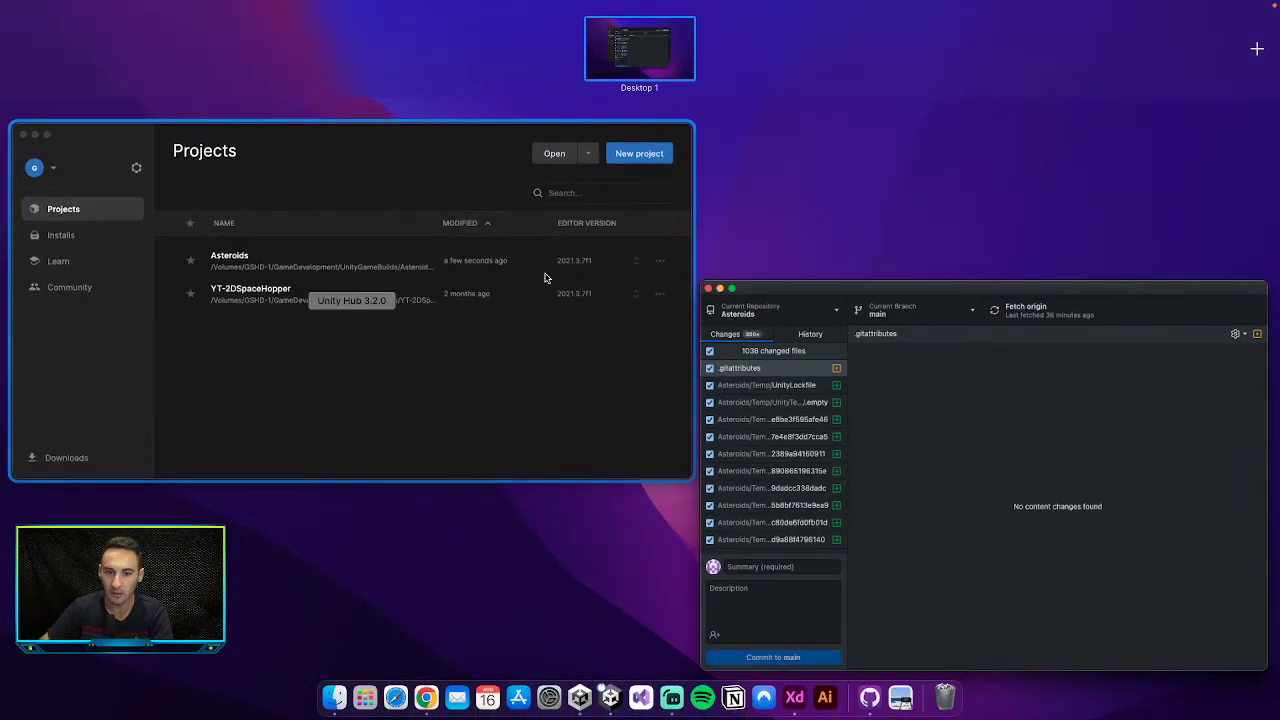
left_click(543, 277)
key("super+Tab")
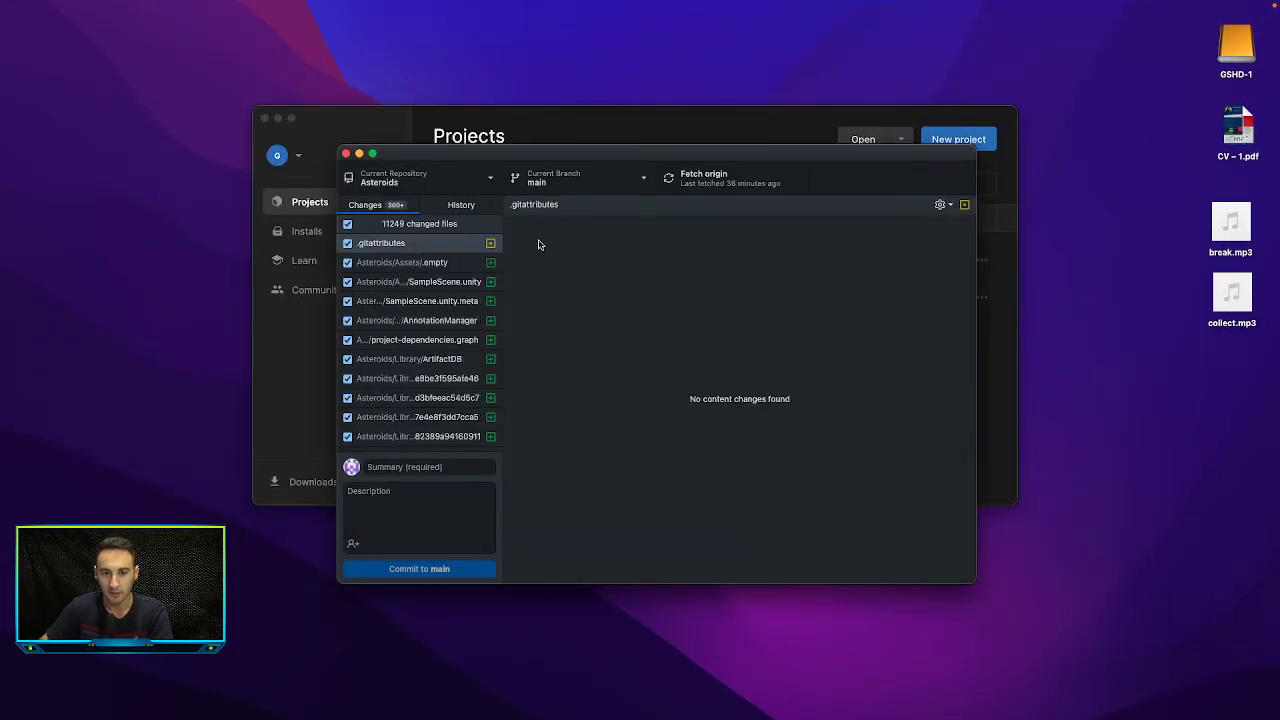
left_click(527, 127)
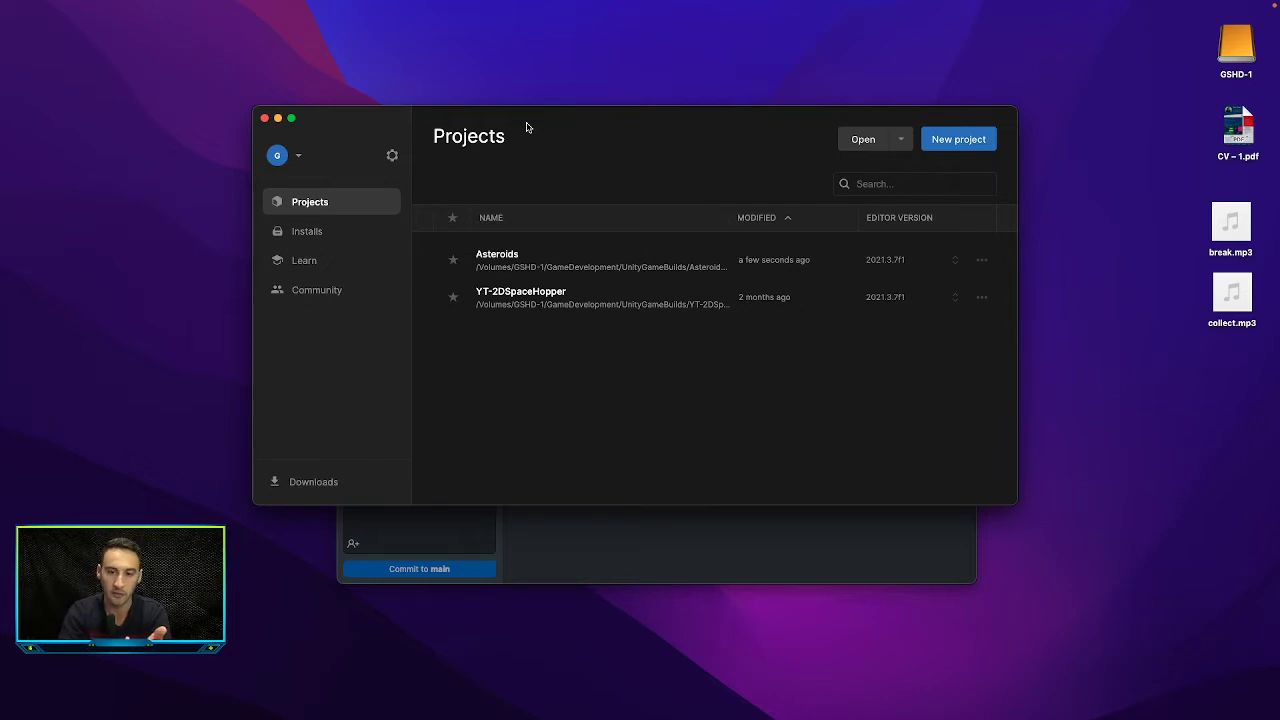
- Switch between Unity Hub and GitHub Desktop, then close the GitHub Desktop window
key("ctrl+Up")
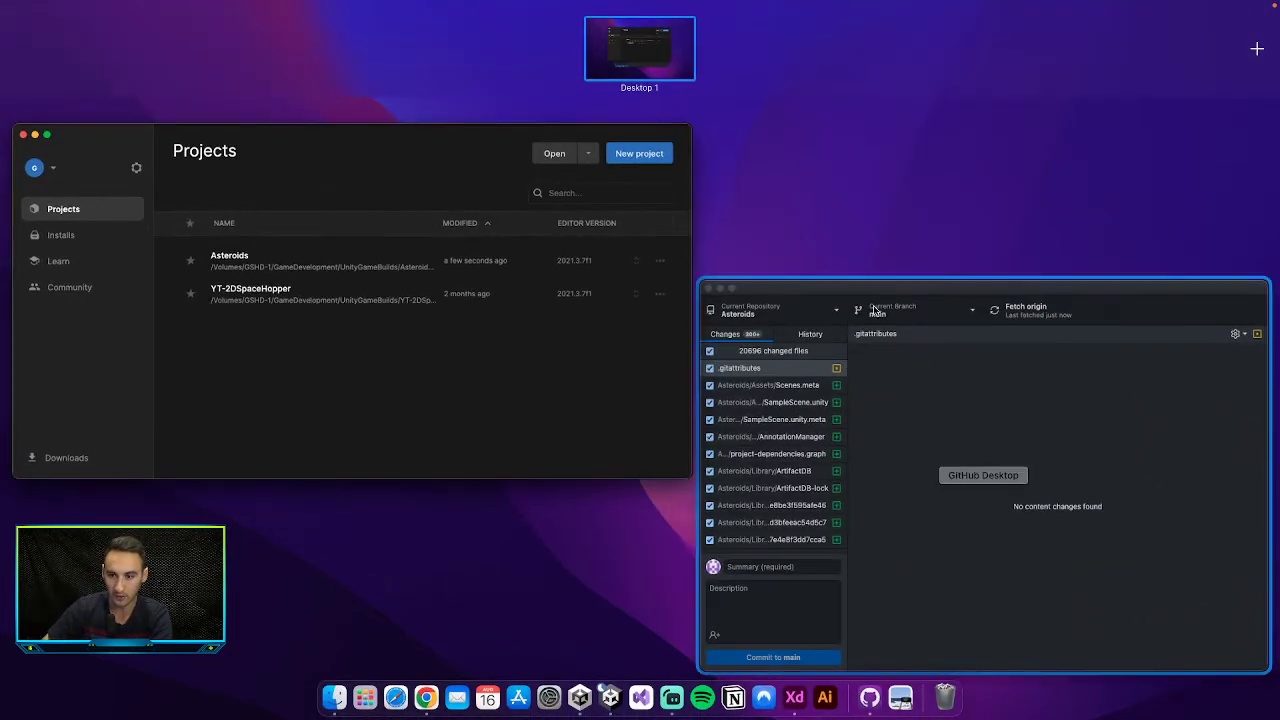
left_click(968, 389)
key("ctrl+Up")
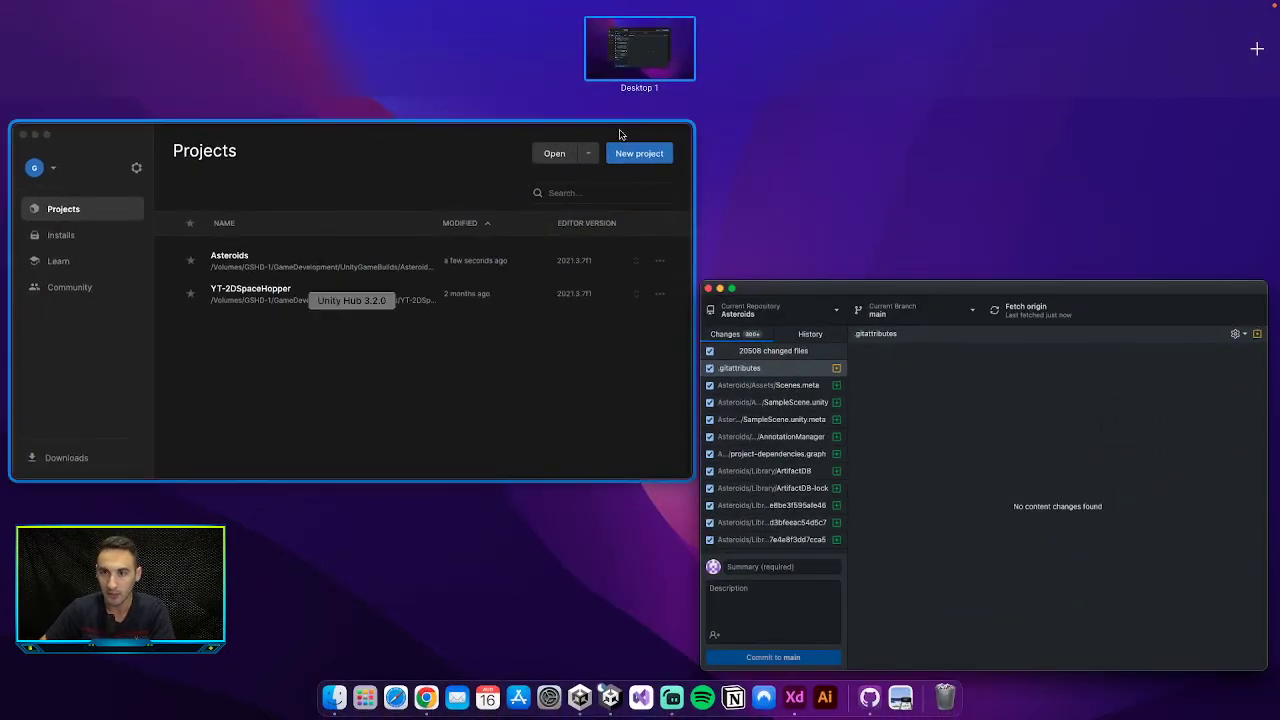
left_click(612, 214)
key("ctrl+Up")
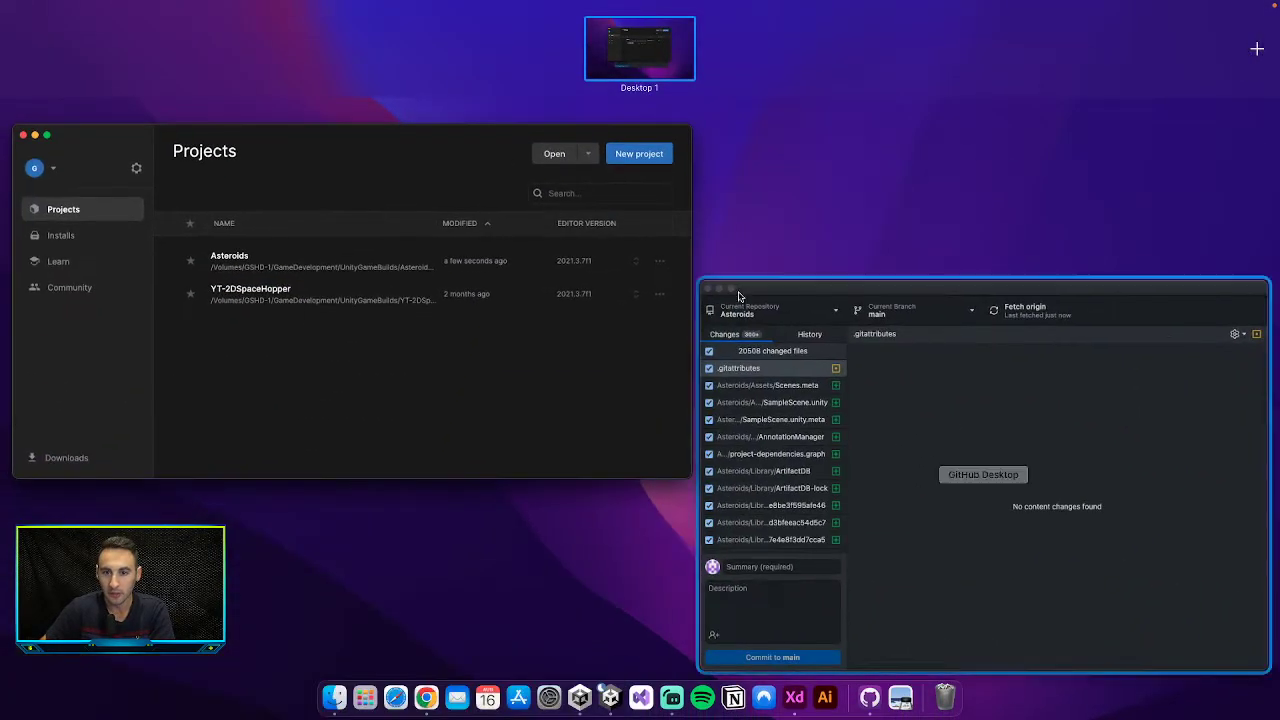
left_click(905, 437)
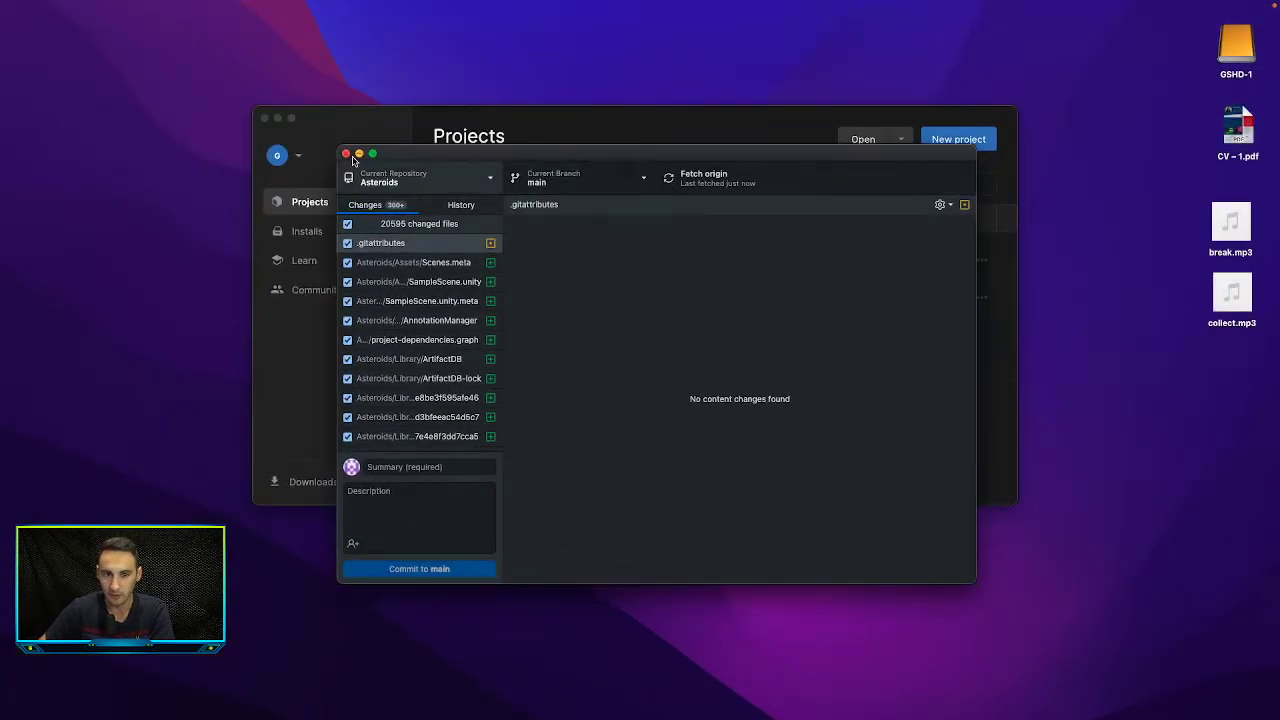
left_click(349, 153)
key("ctrl+Up")
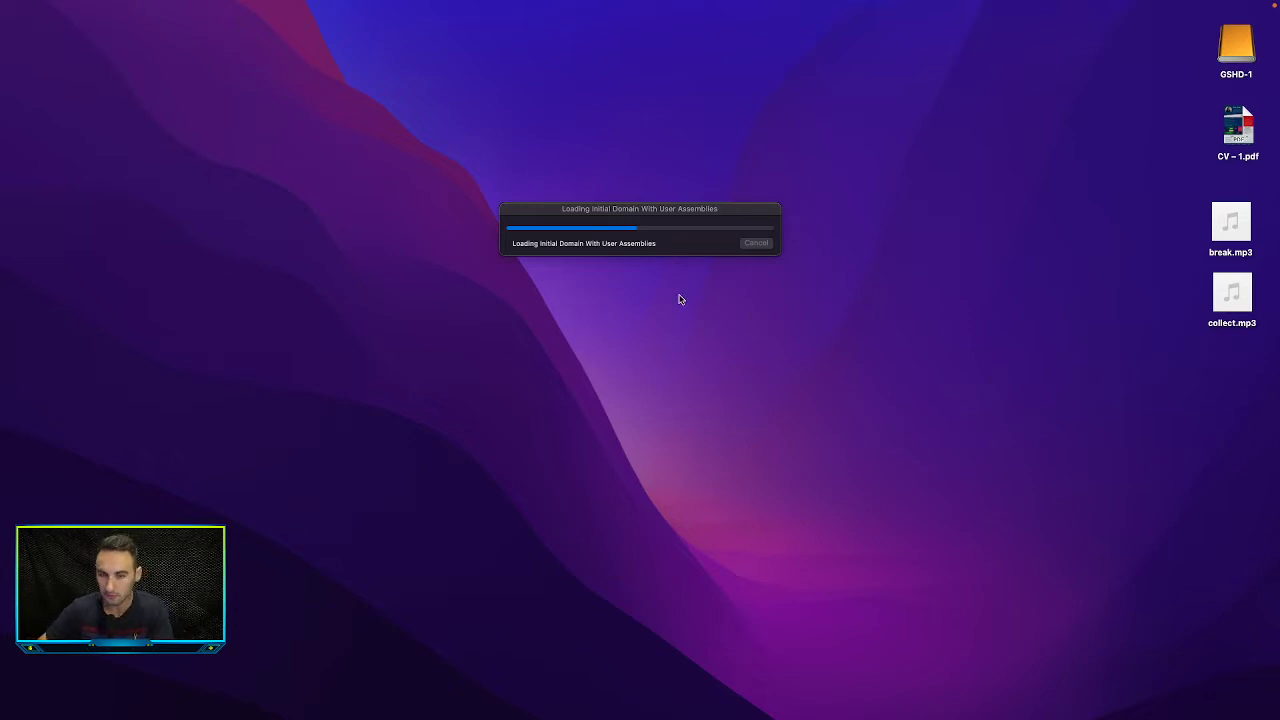
- Copy Player.png from the Downloads folder onto the desktop
mouse_move(537, 716)
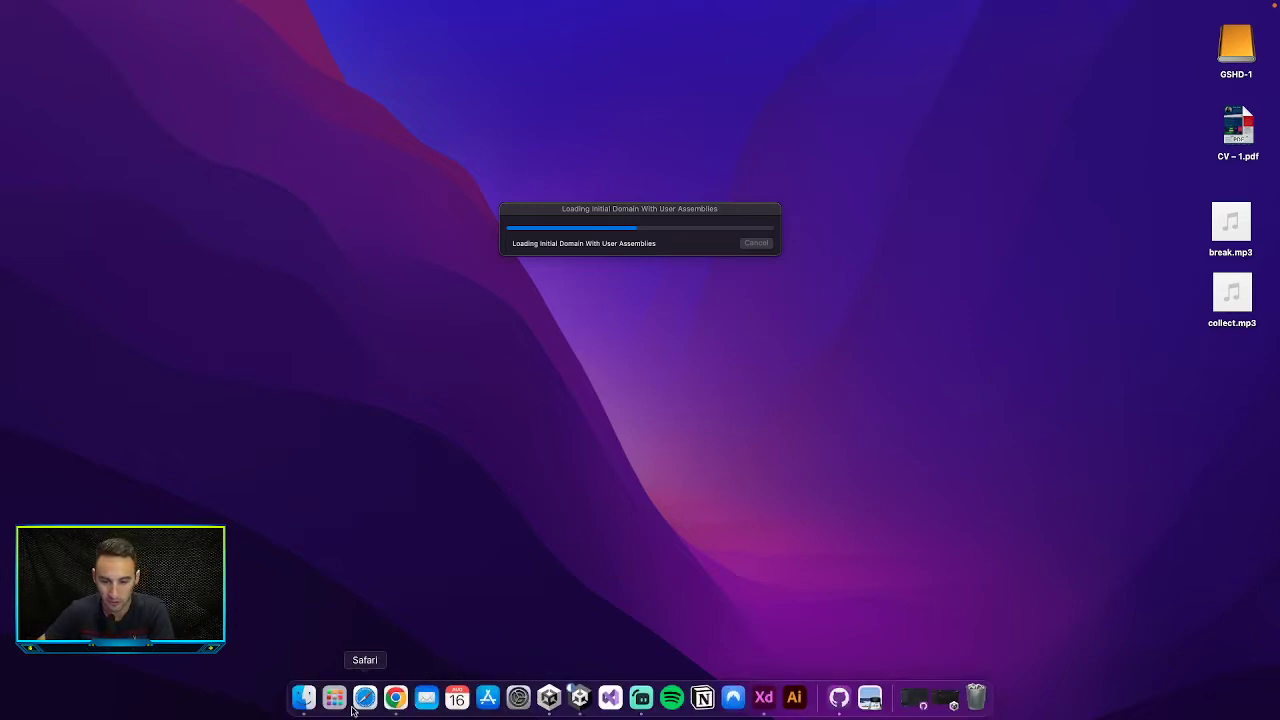
left_click(303, 709)
scroll(420, 368, "down", 10)
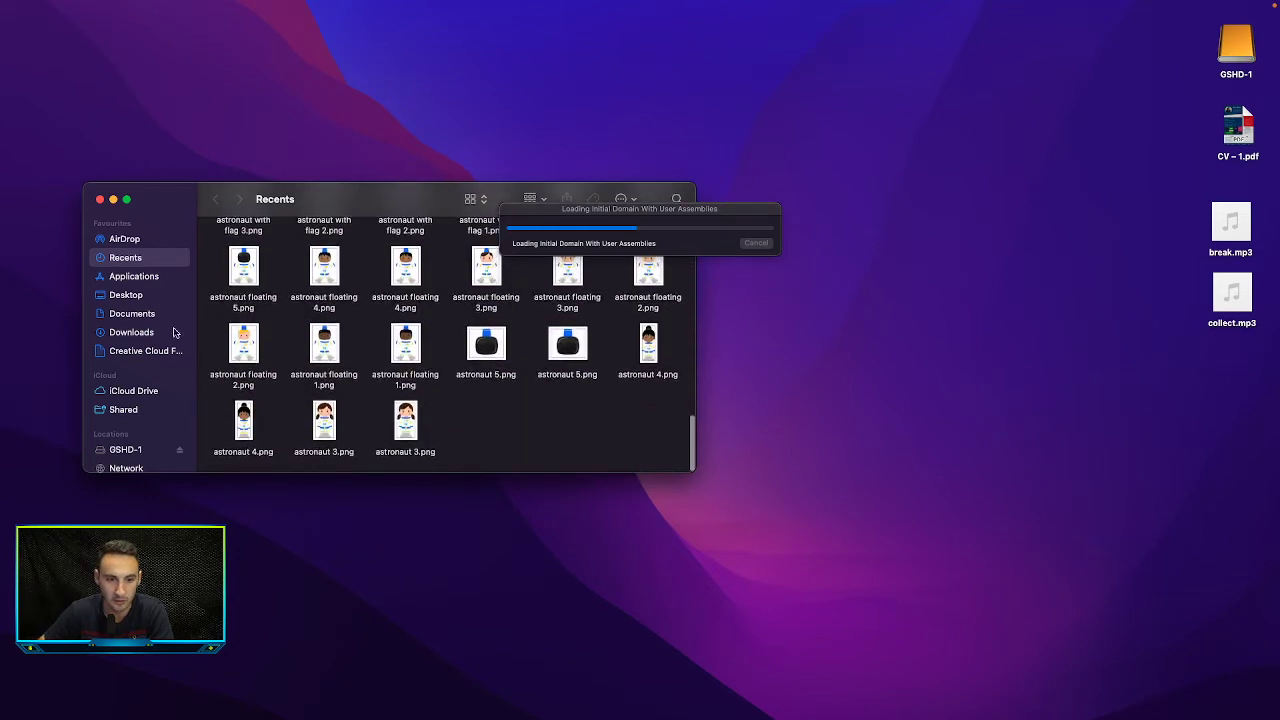
left_click(130, 295)
left_click(137, 331)
scroll(363, 340, "down", 10)
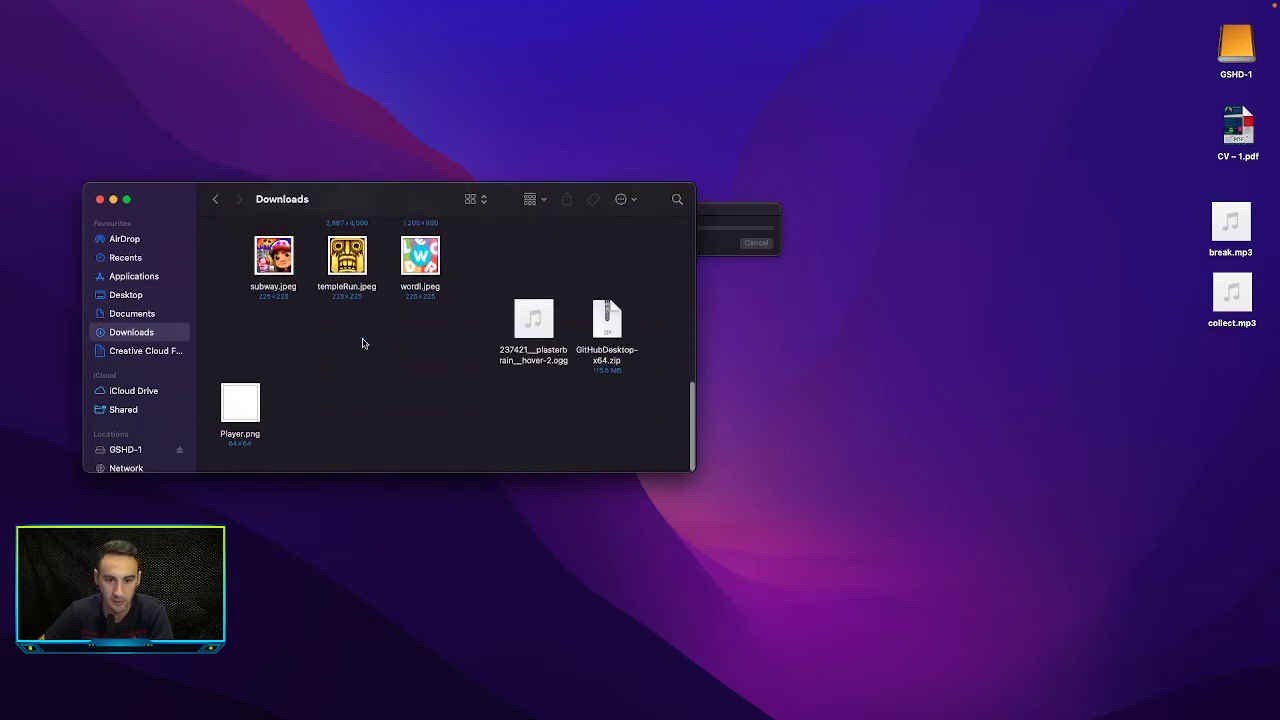
left_click_drag(245, 405, 1150, 345)
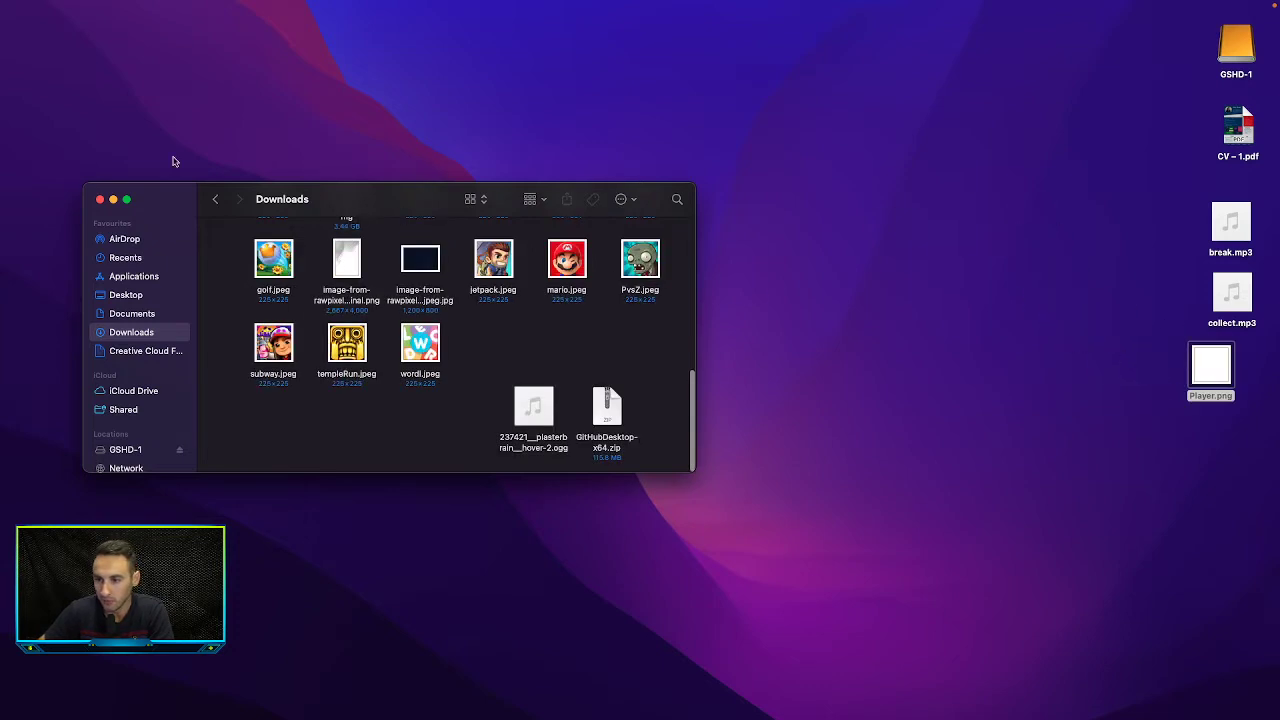
- Open Player.png from the desktop in Preview to view the white arrow ship sprite
left_click(99, 200)
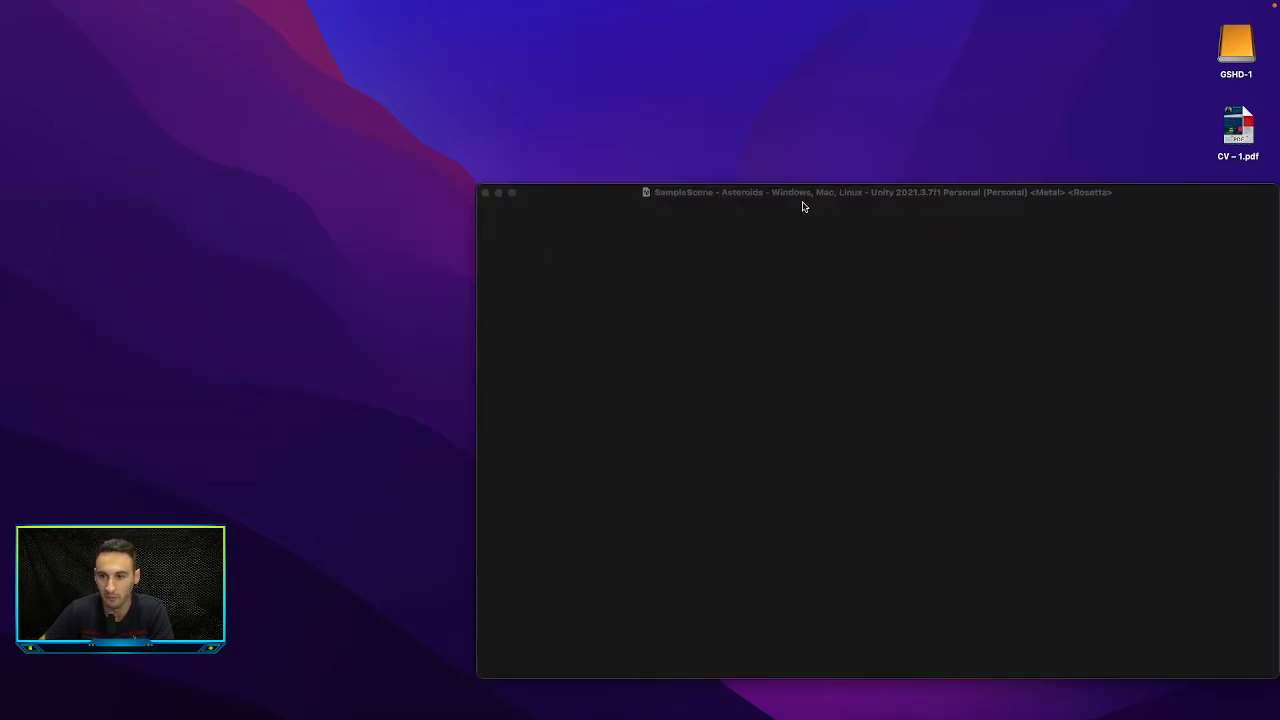
left_click_drag(803, 203, 494, 154)
double_click(1211, 365)
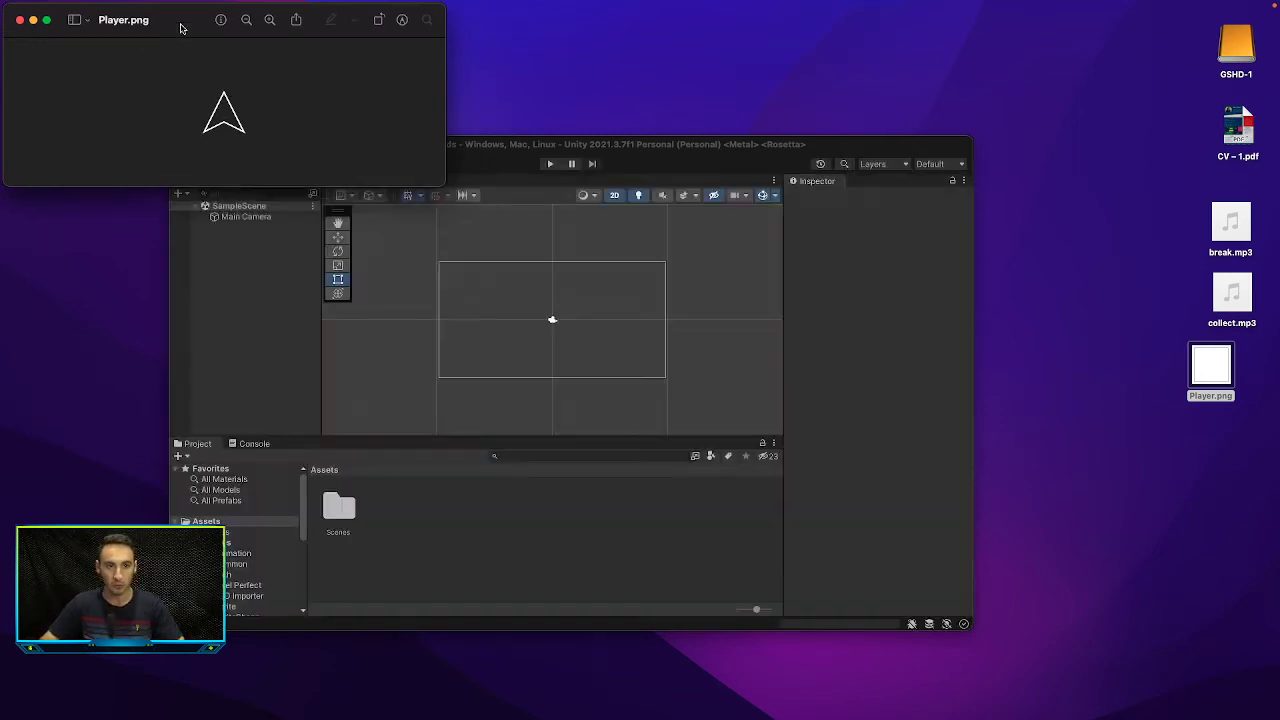
left_click_drag(180, 26, 452, 208)
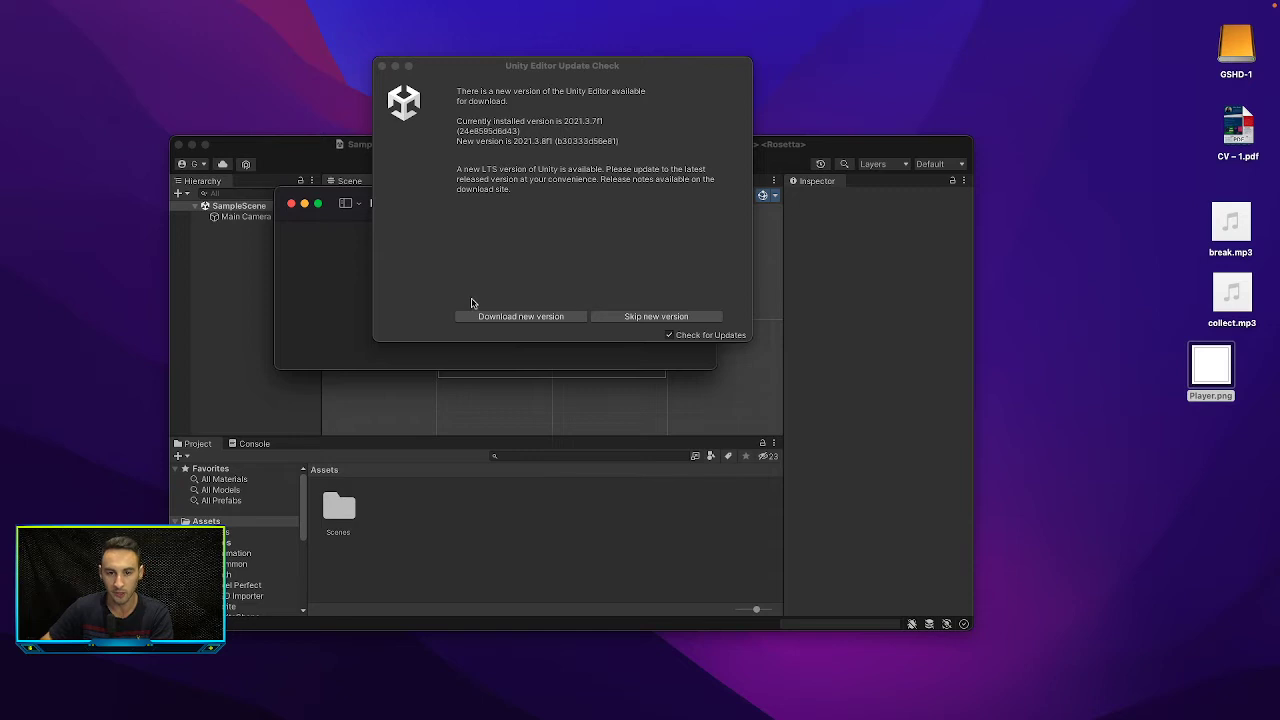
- Dismiss the update notice, make the editor full screen, and apply the SavedLayout layout
left_click(291, 204)
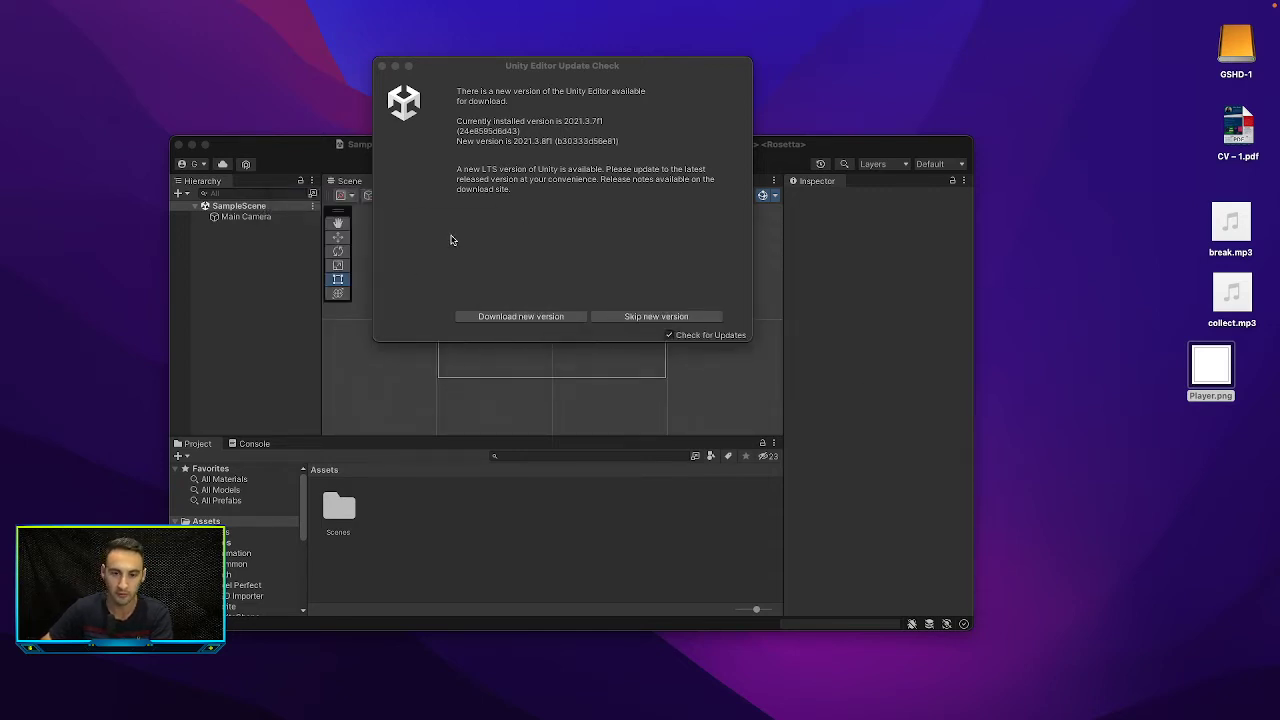
left_click(381, 65)
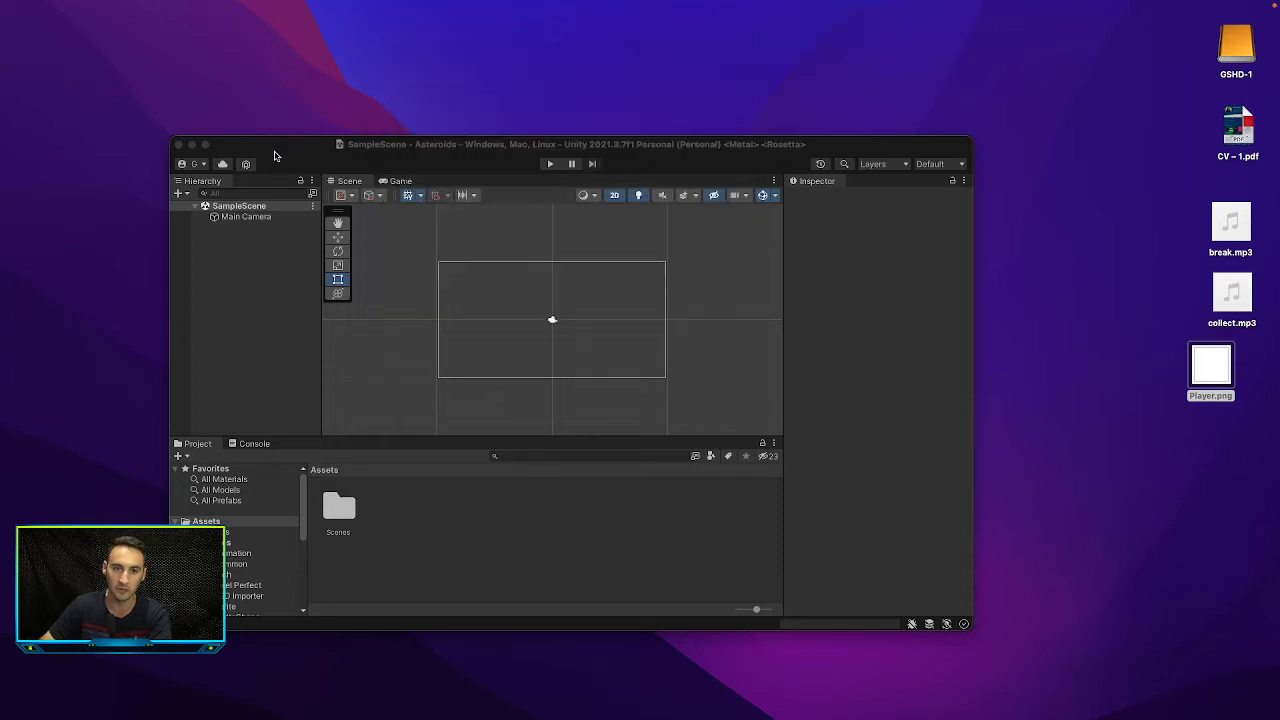
left_click(205, 147)
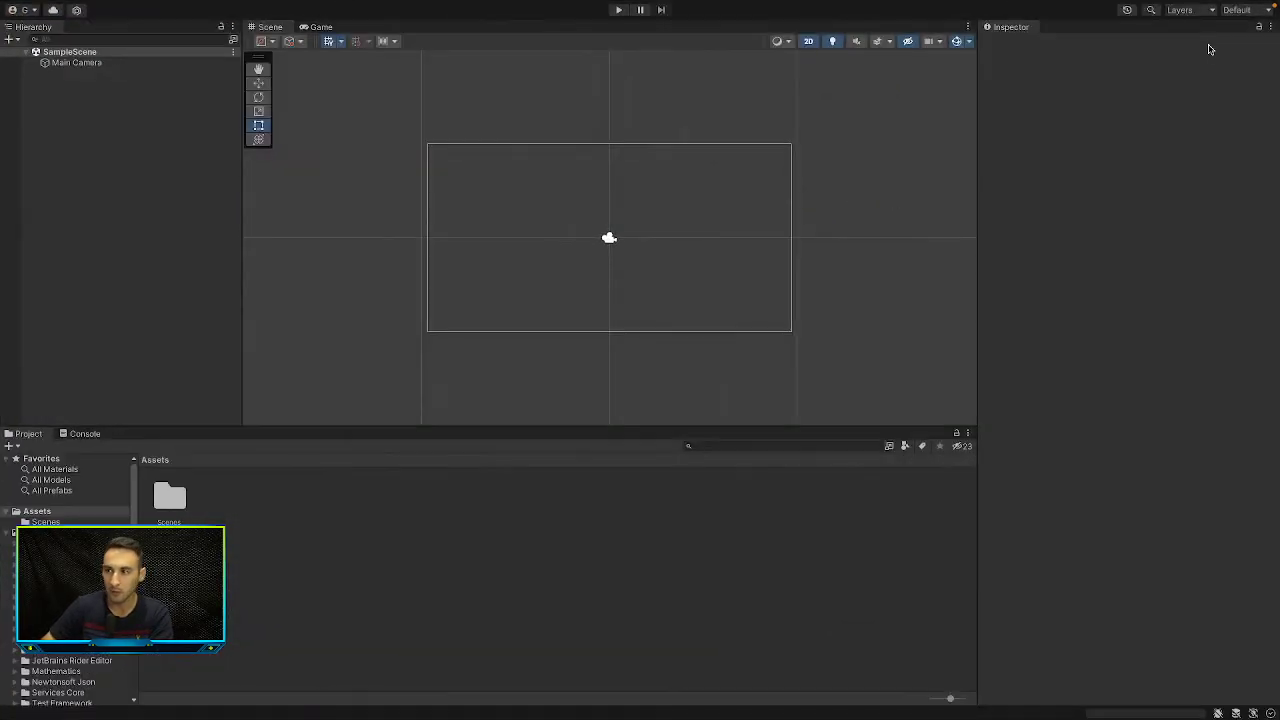
left_click(1245, 11)
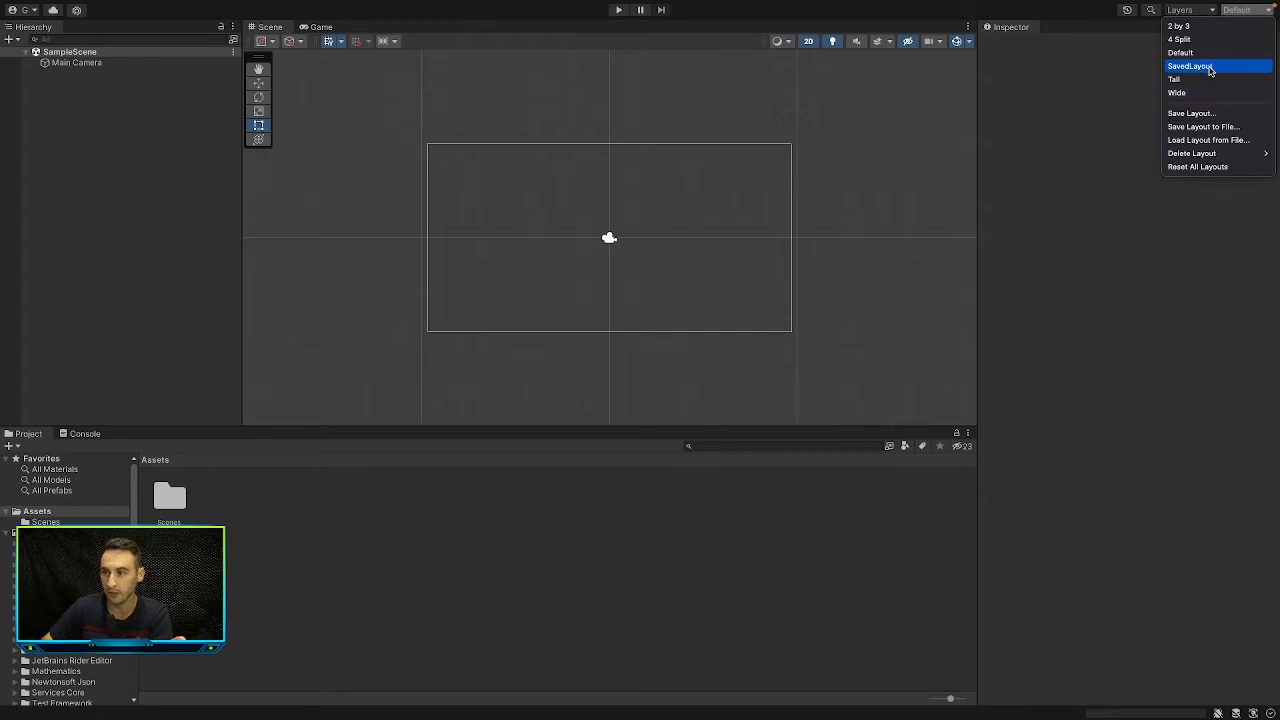
left_click(1206, 66)
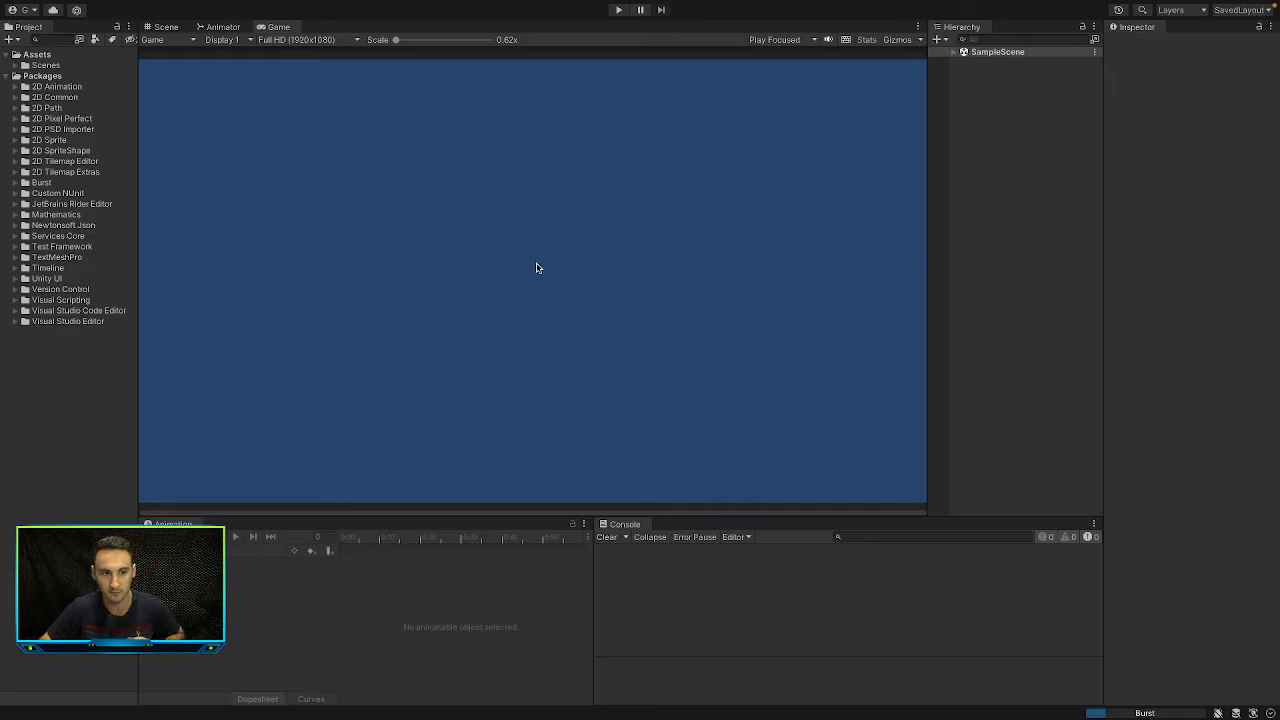
- Create a folder named Art inside Assets
left_click(9, 76)
left_click(15, 57)
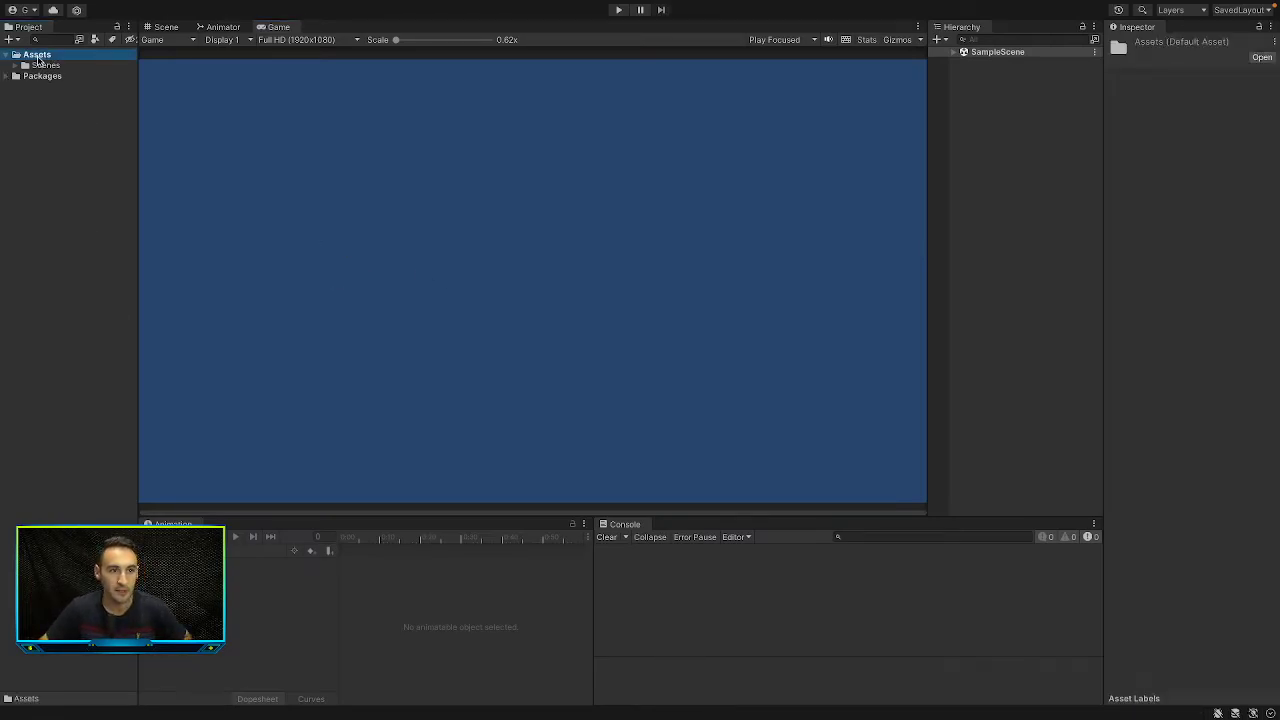
right_click(38, 61)
mouse_move(63, 63)
left_click(240, 64)
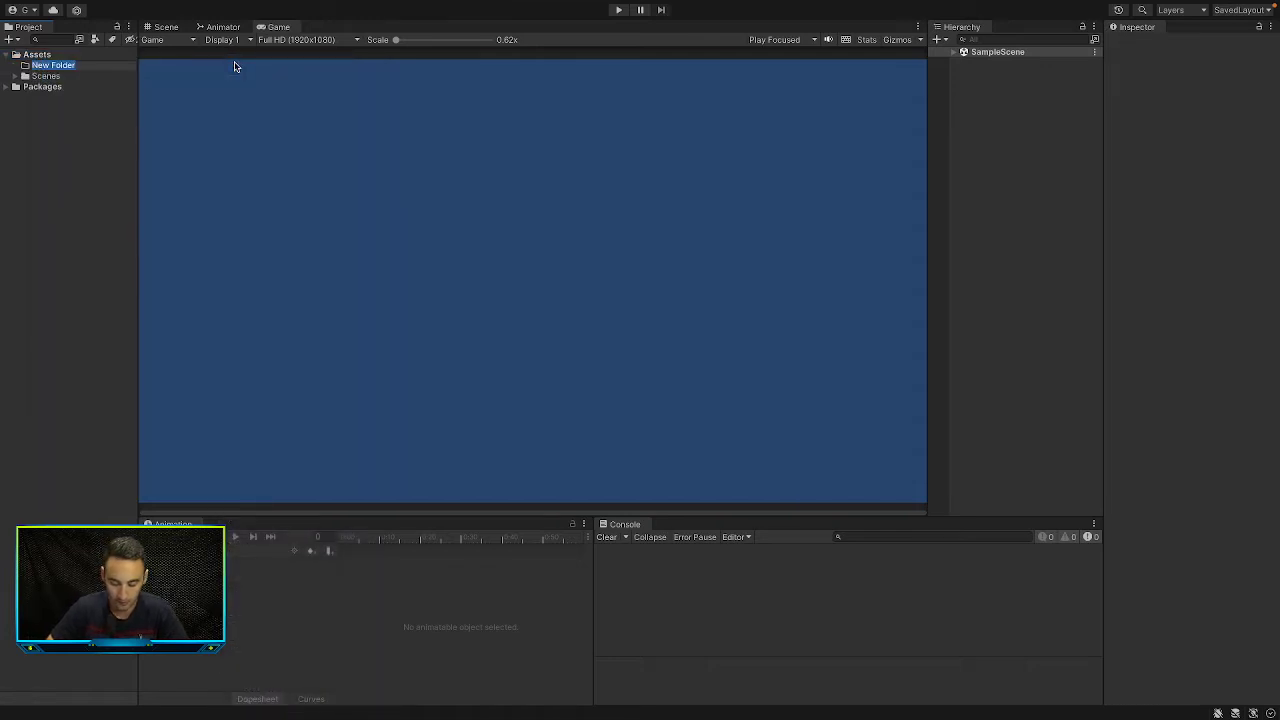
type("Art")
key("Return")
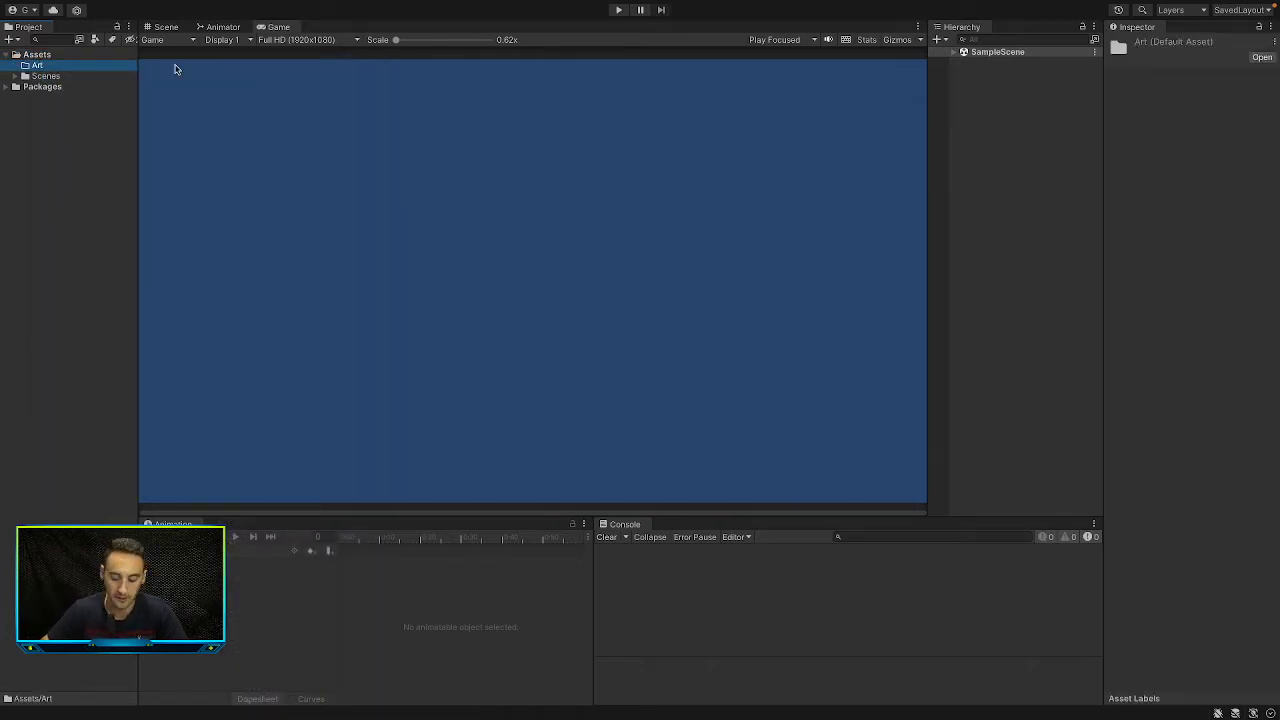
- Import Player.png from the desktop into the Art folder and select the Player sprite
key("ctrl+Up")
left_click_drag(653, 50, 700, 190)
left_click(935, 245)
left_click_drag(1219, 371, 226, 222)
left_click(205, 144)
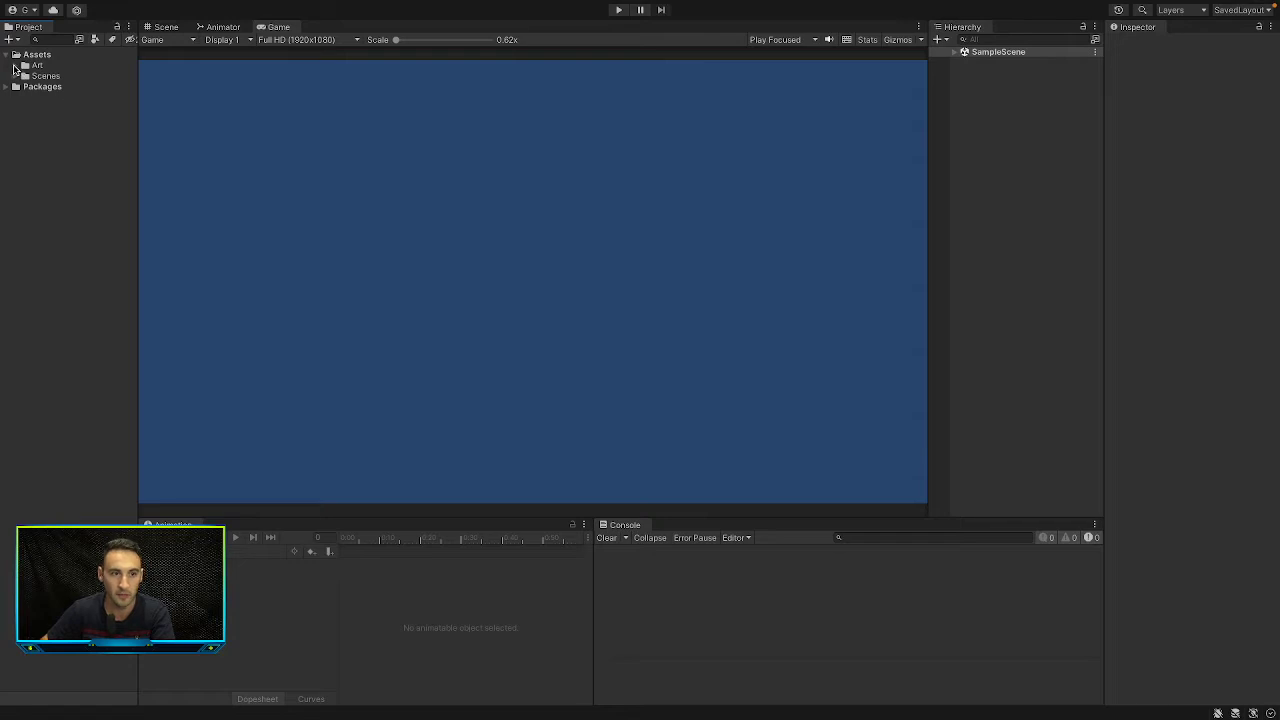
left_click(16, 66)
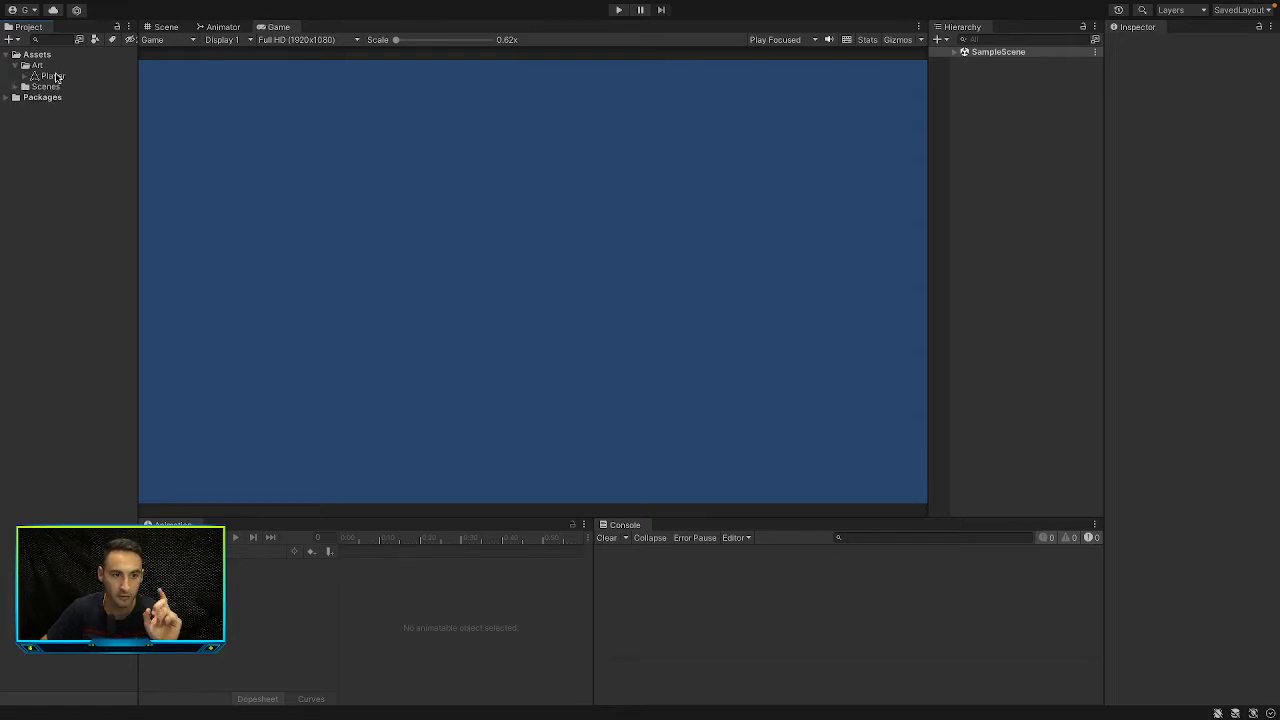
left_click(50, 76)
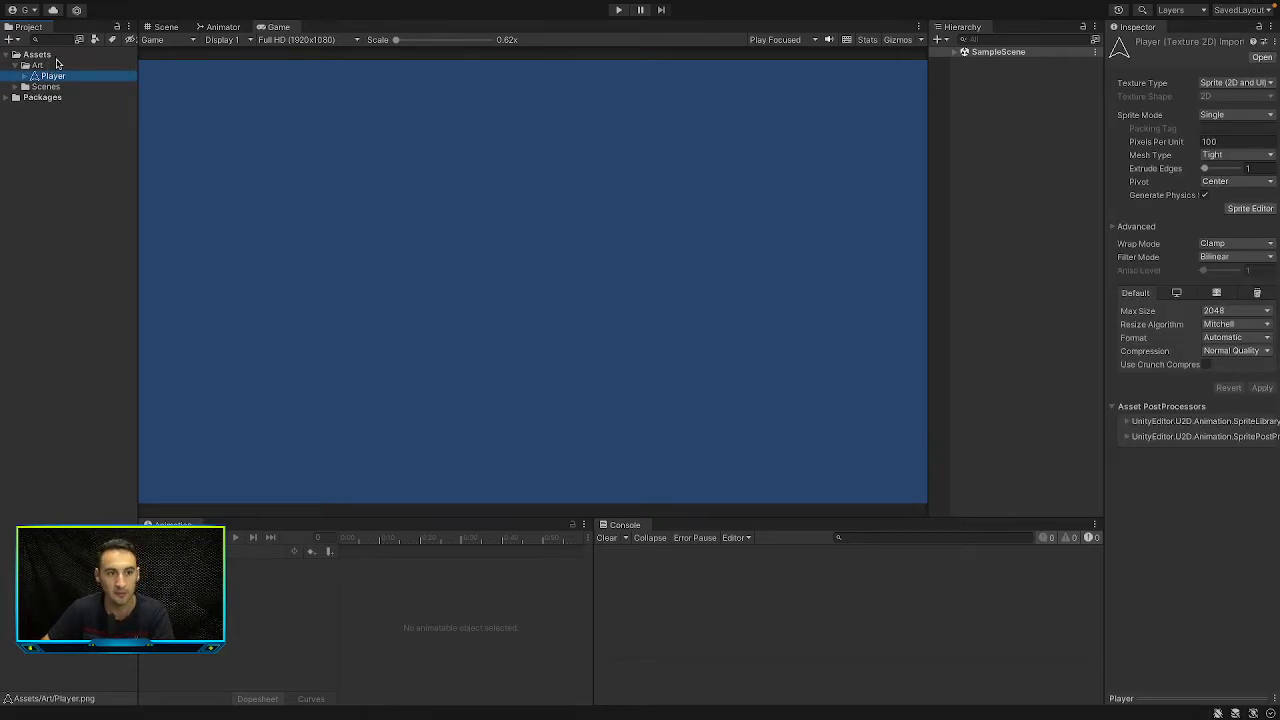
- Set the Game view resolution to 16:9 Aspect
left_click(578, 300)
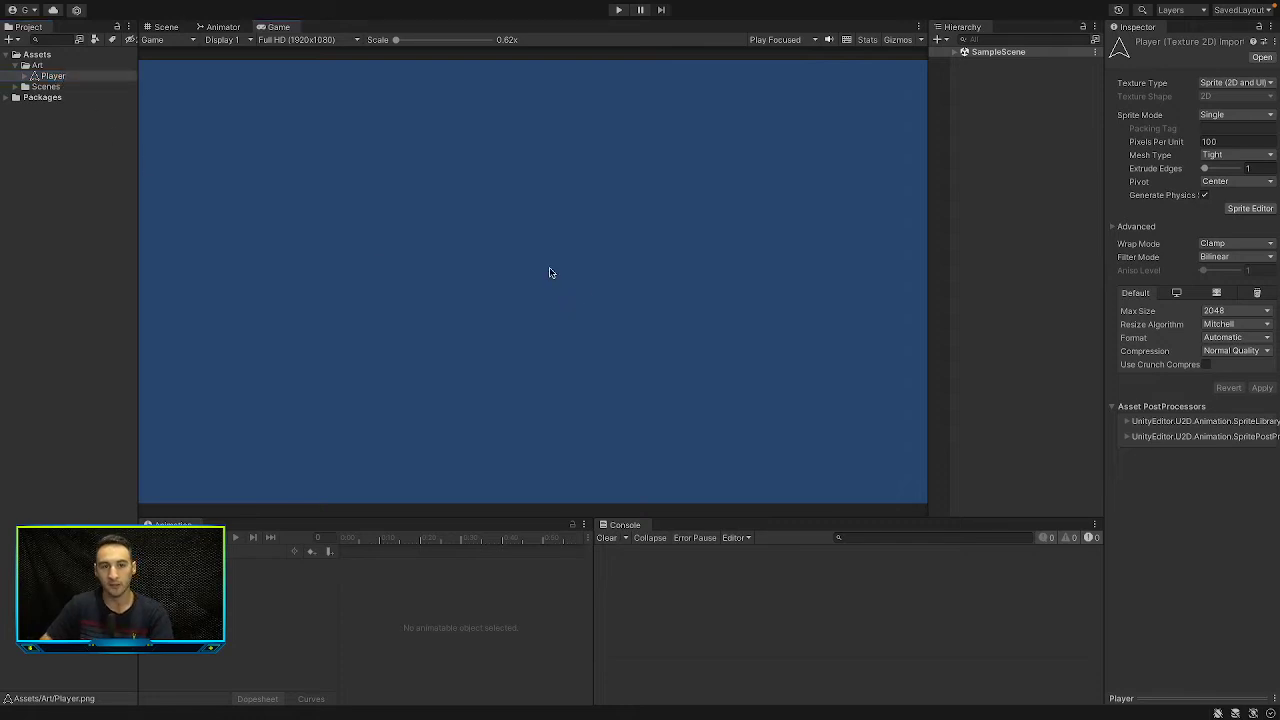
left_click(340, 40)
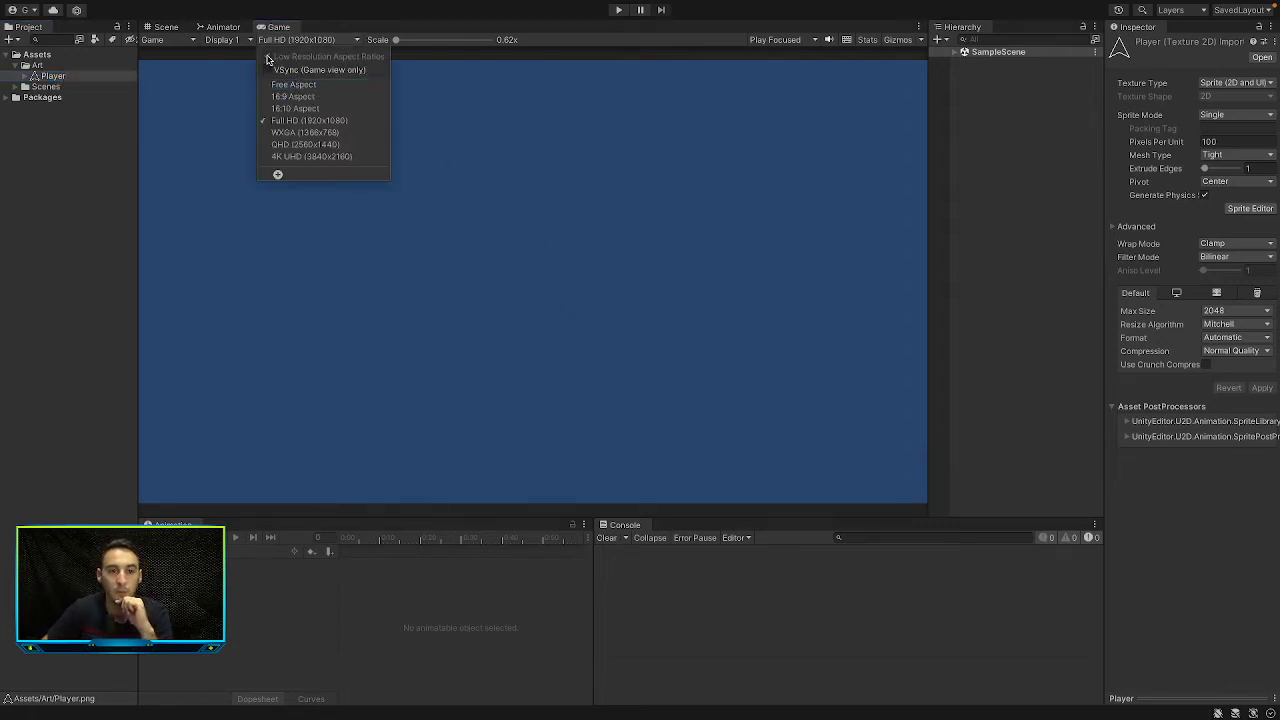
left_click(300, 97)
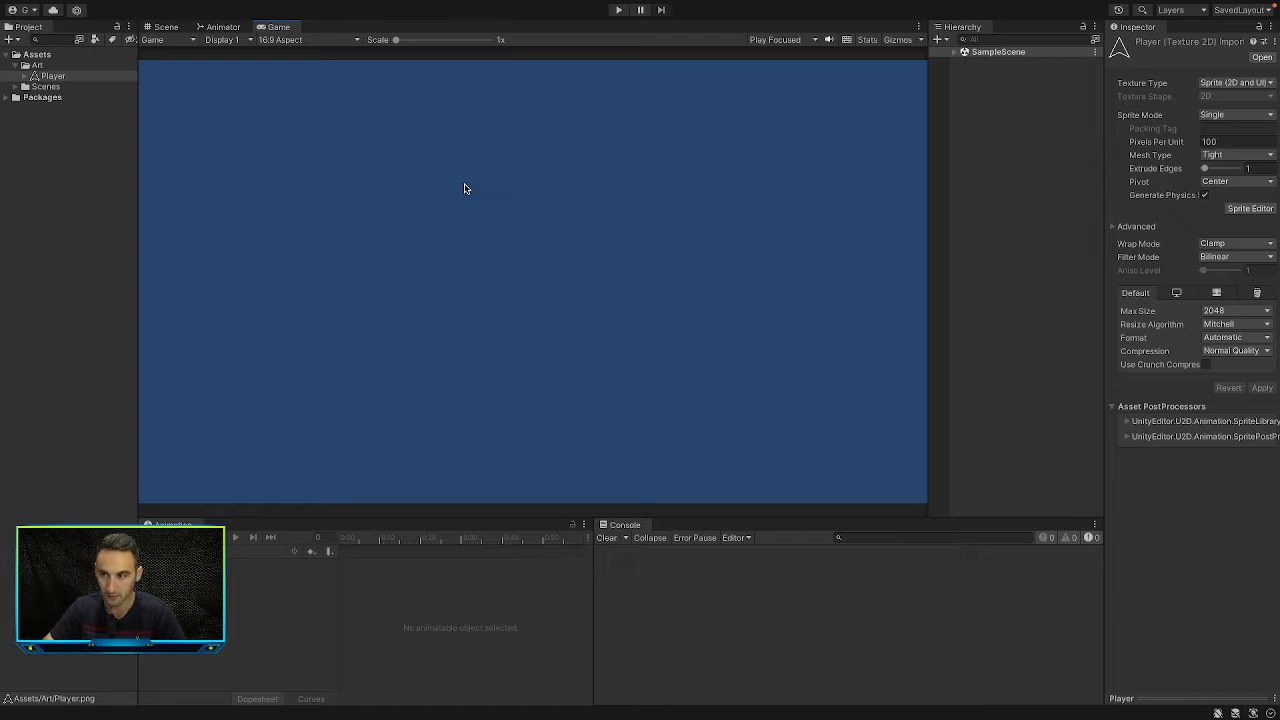
- Set the Main Camera's background colour to black (000000)
left_click(954, 52)
left_click(988, 63)
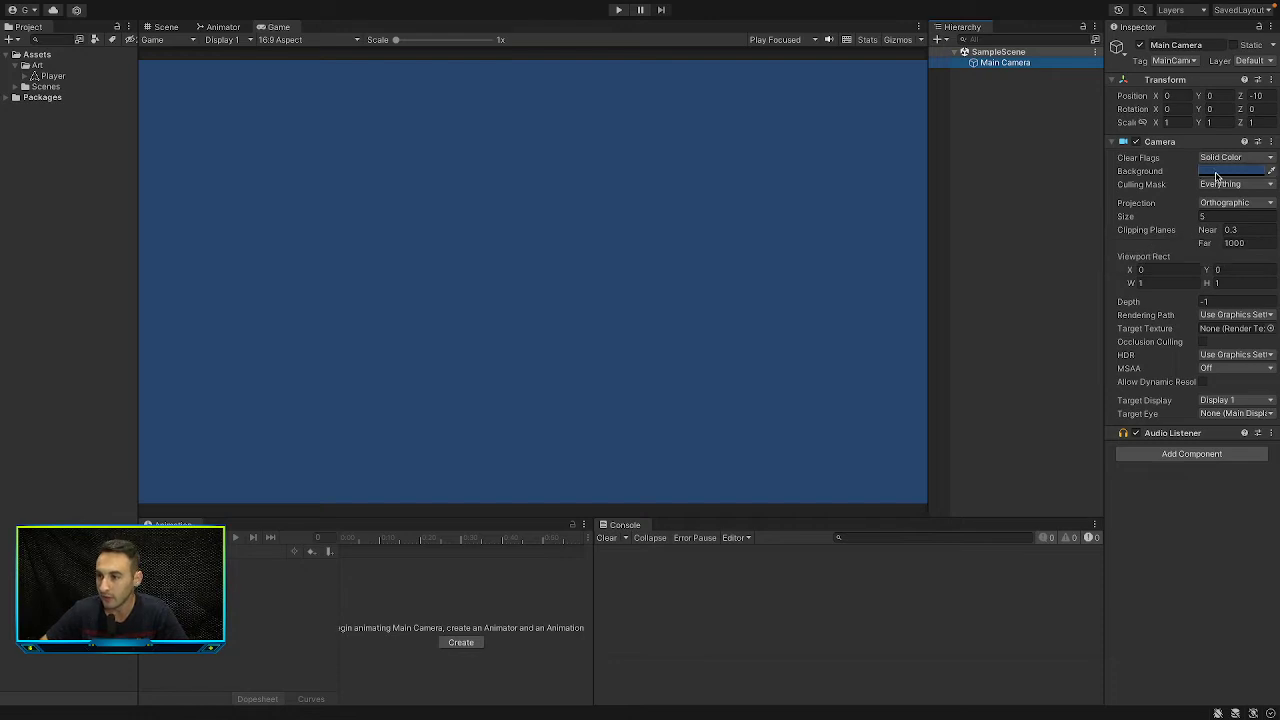
left_click(1217, 177)
left_click_drag(1200, 262, 1273, 374)
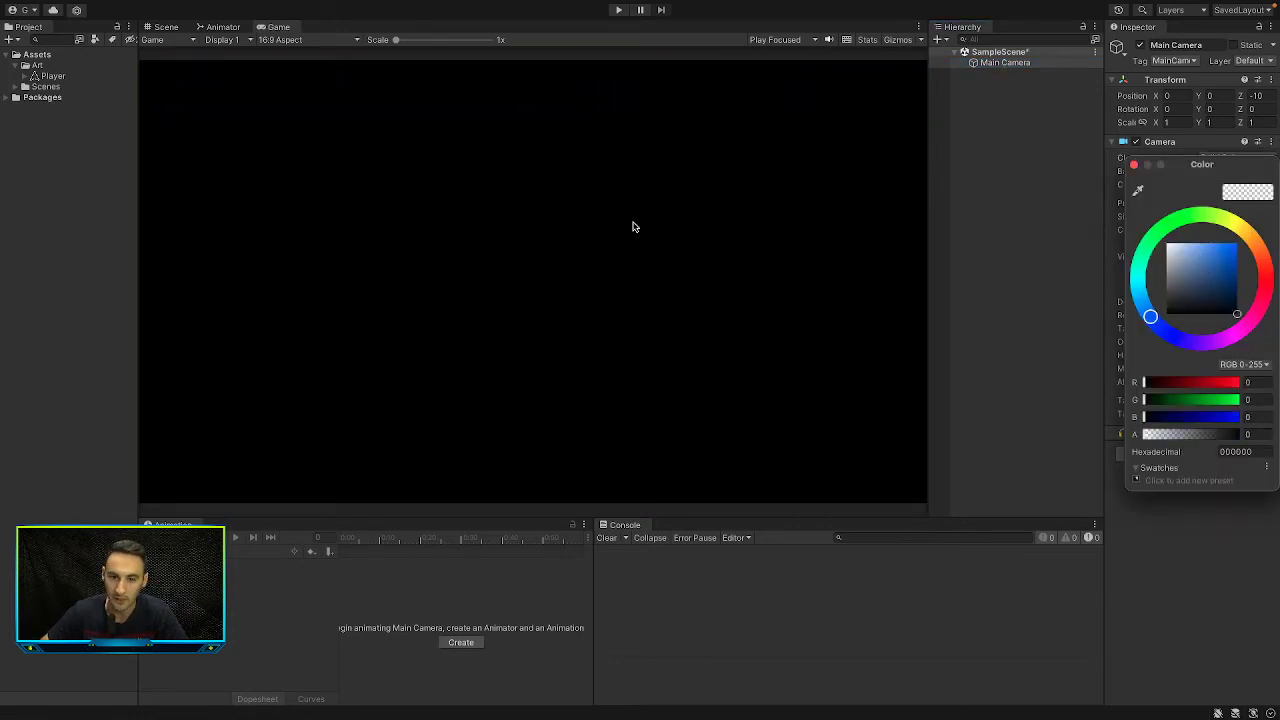
- Switch to the Scene view and zoom in on the camera frame
left_click(168, 27)
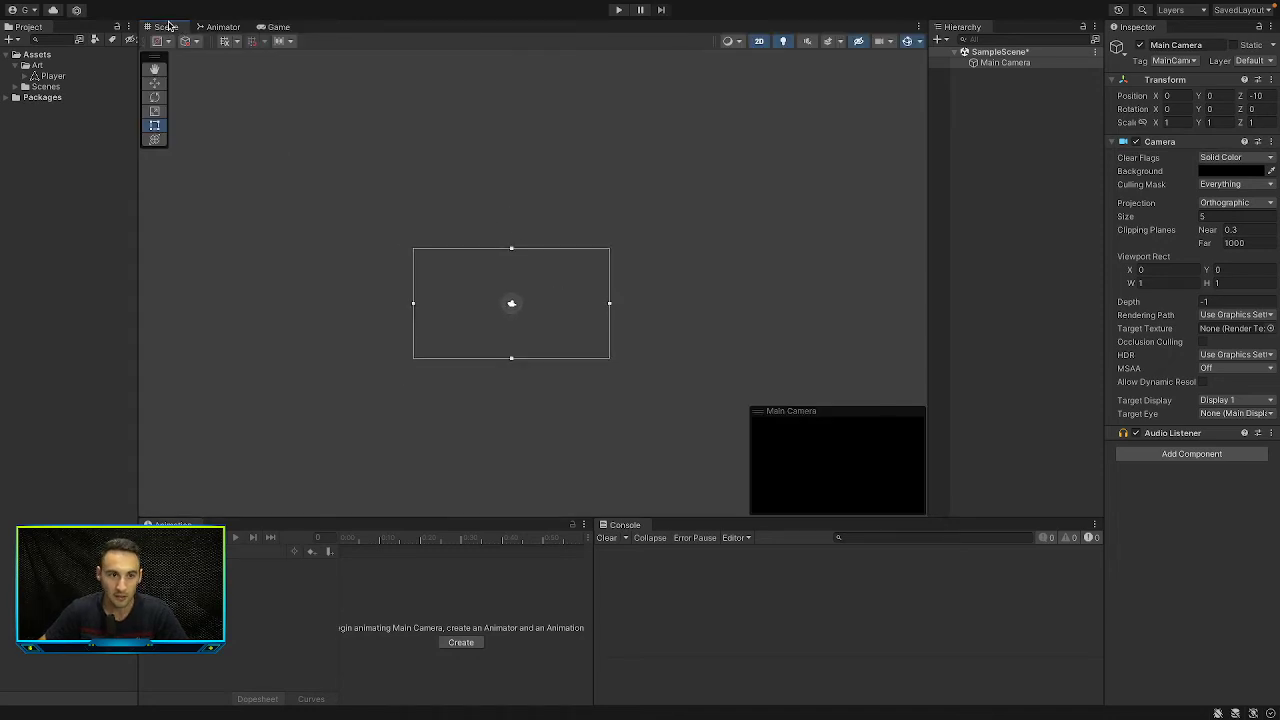
double_click(168, 27)
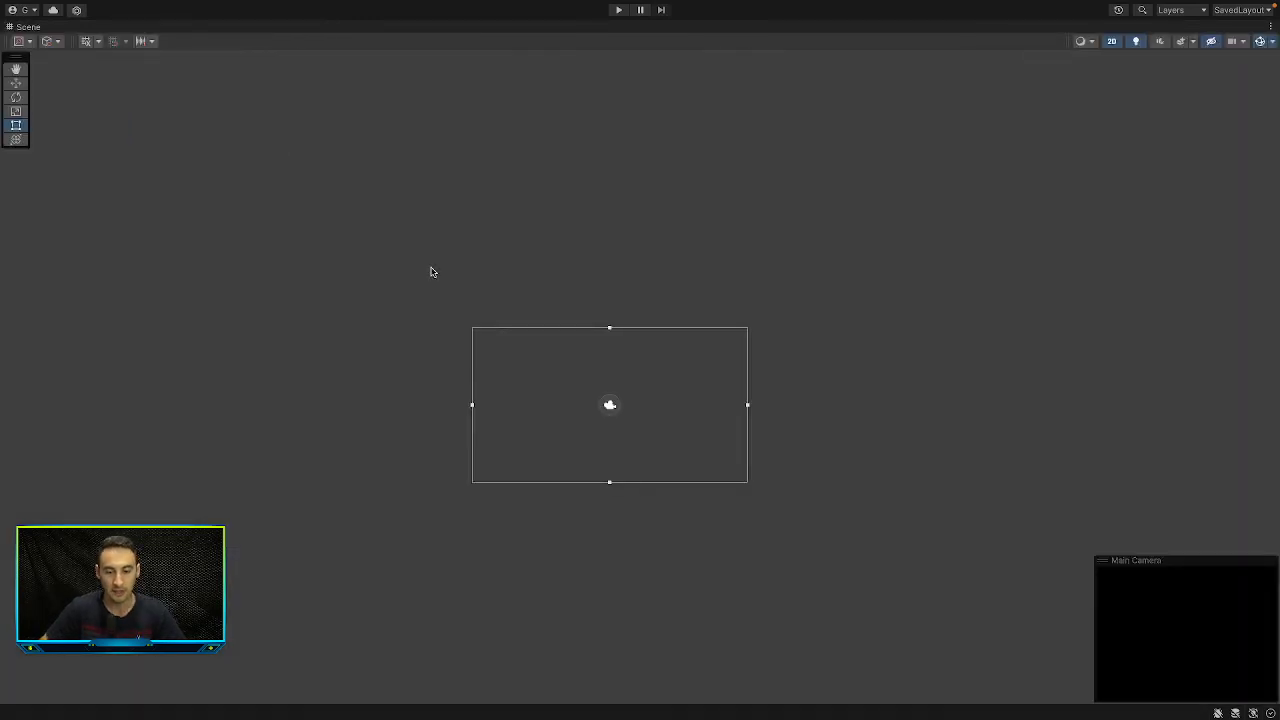
double_click(31, 30)
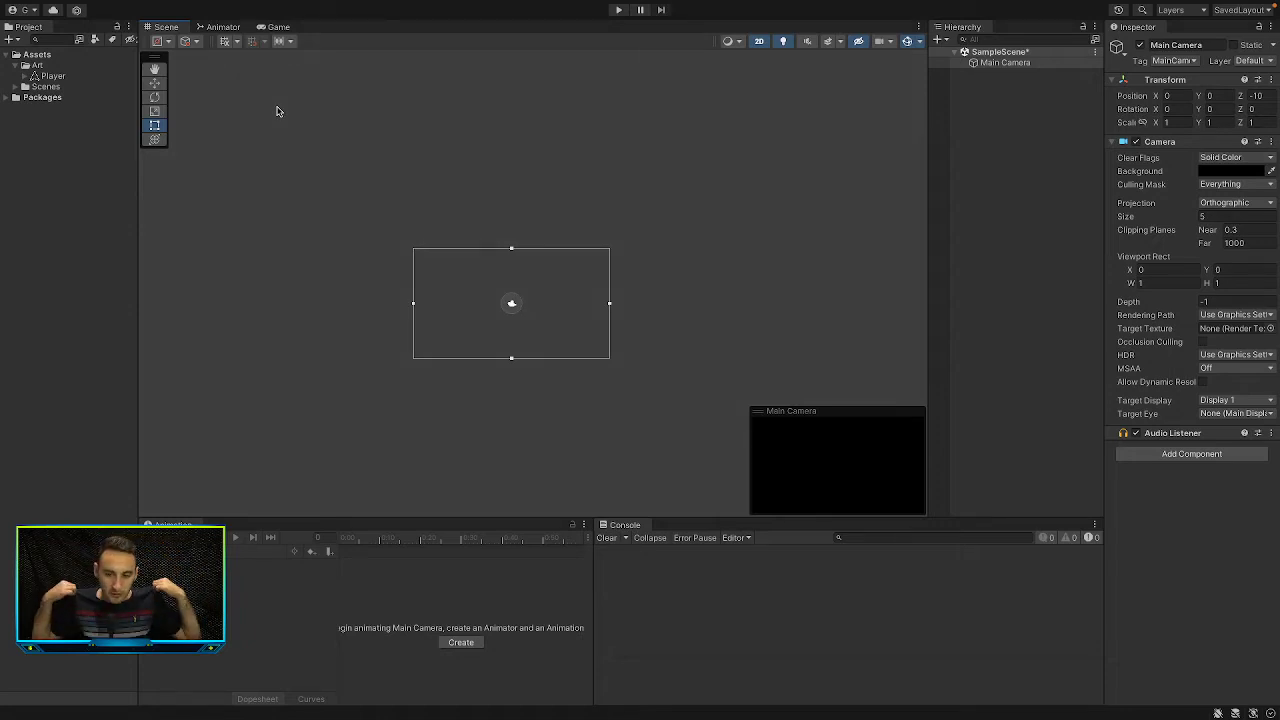
scroll(559, 311, "up", 1)
scroll(559, 311, "up", 5)
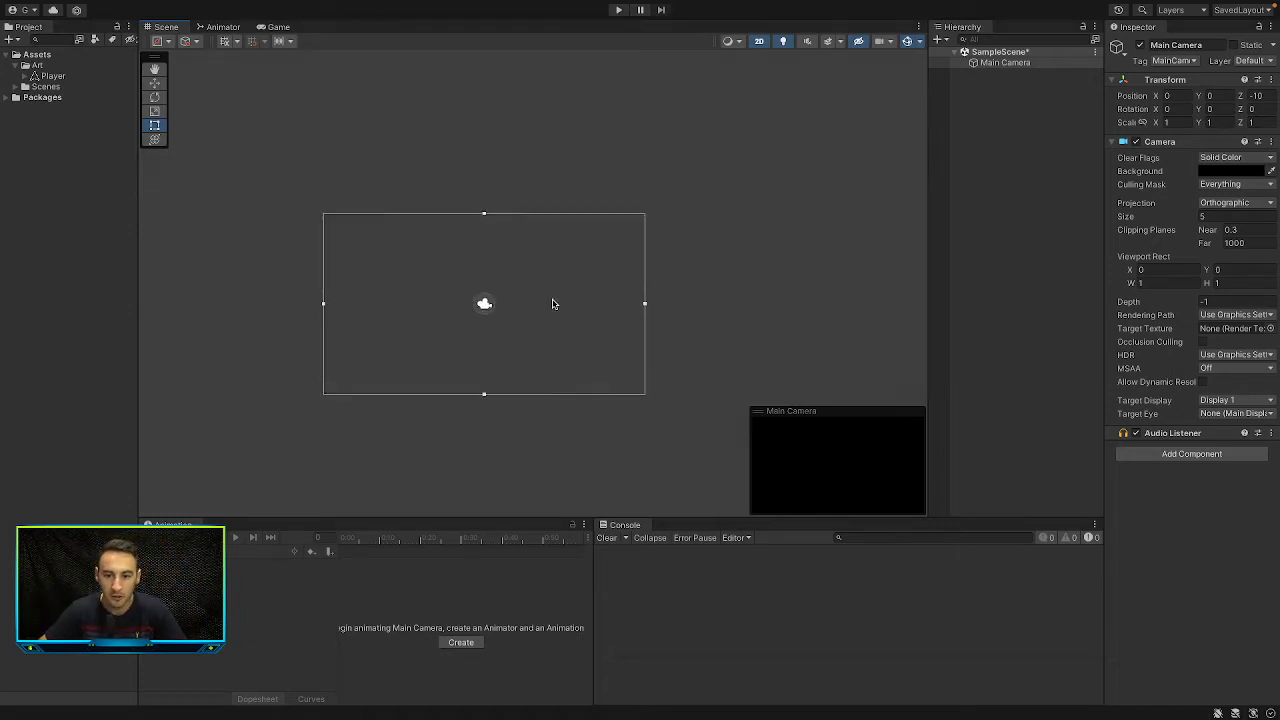
- Create an empty GameObject in SampleScene named Collider
left_click(1025, 130)
right_click(1002, 110)
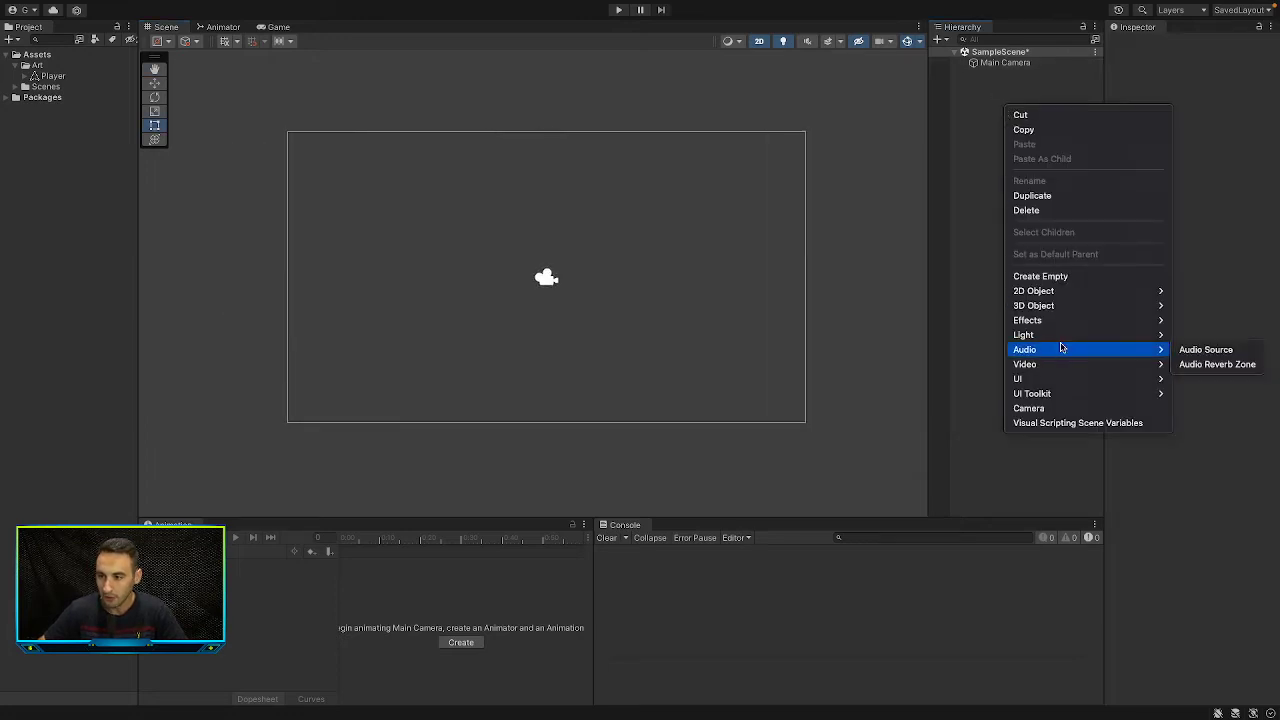
left_click(1050, 277)
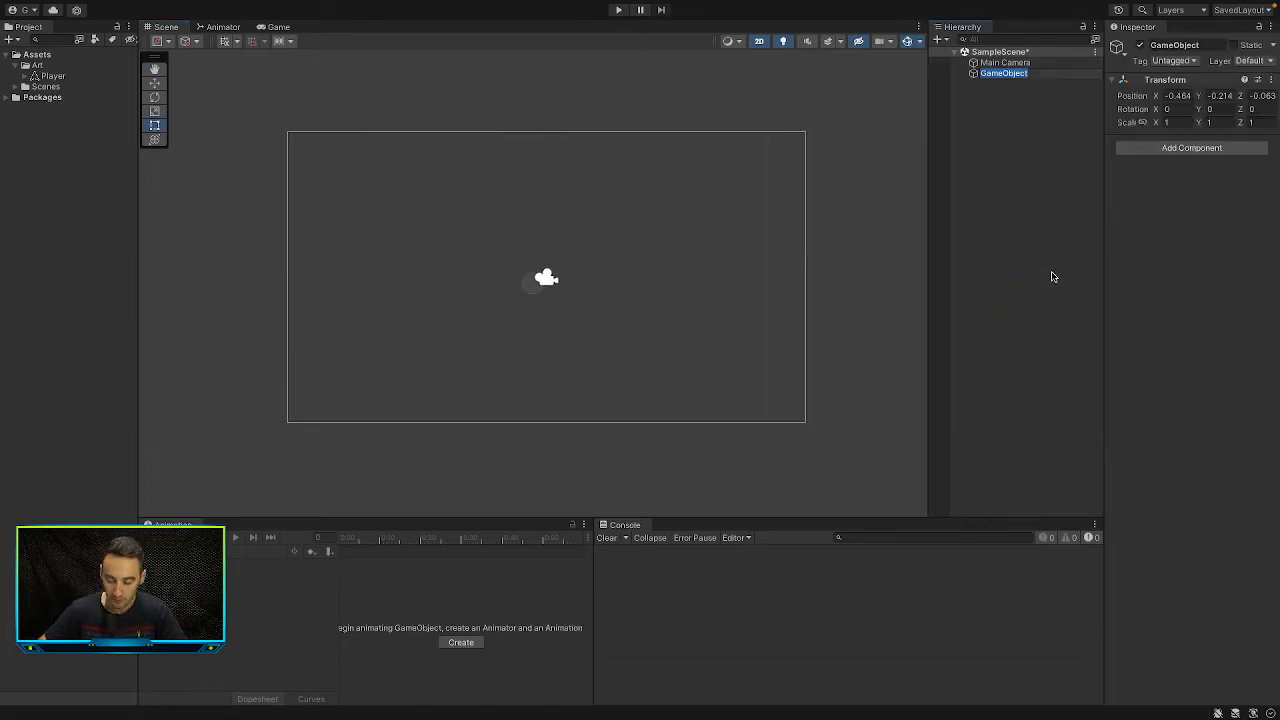
type("B")
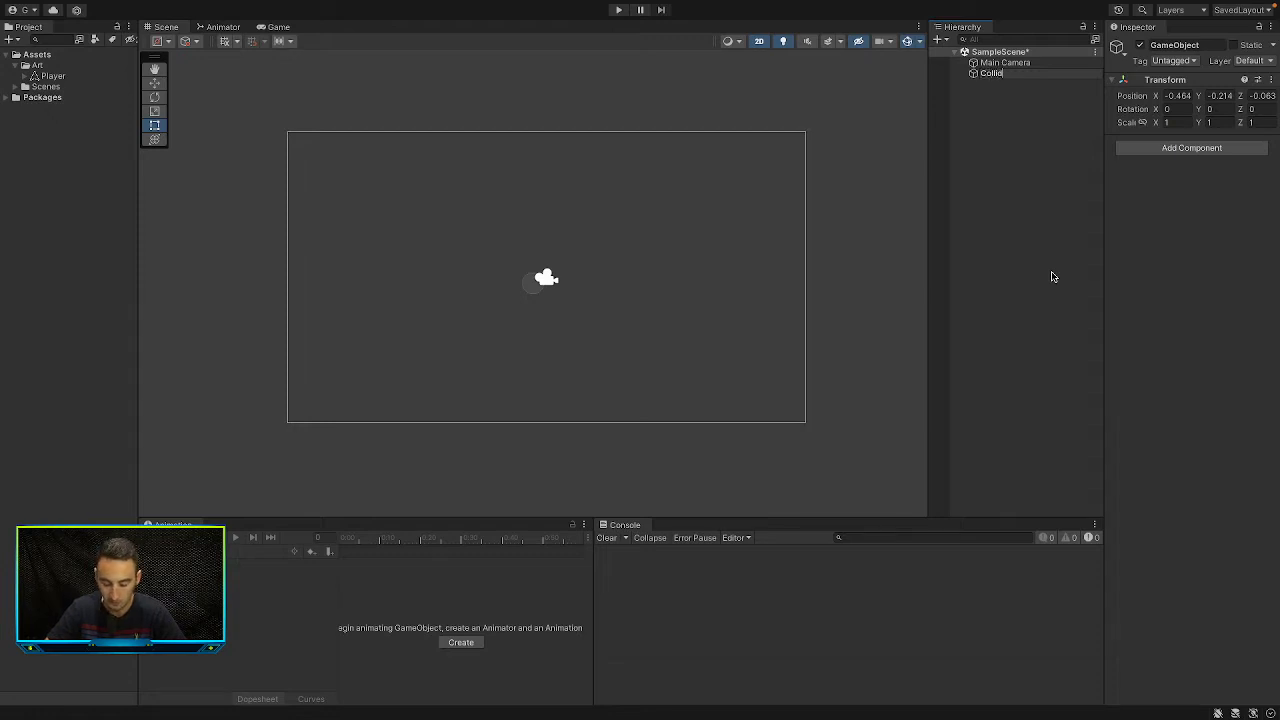
type("ollider")
key("Return")
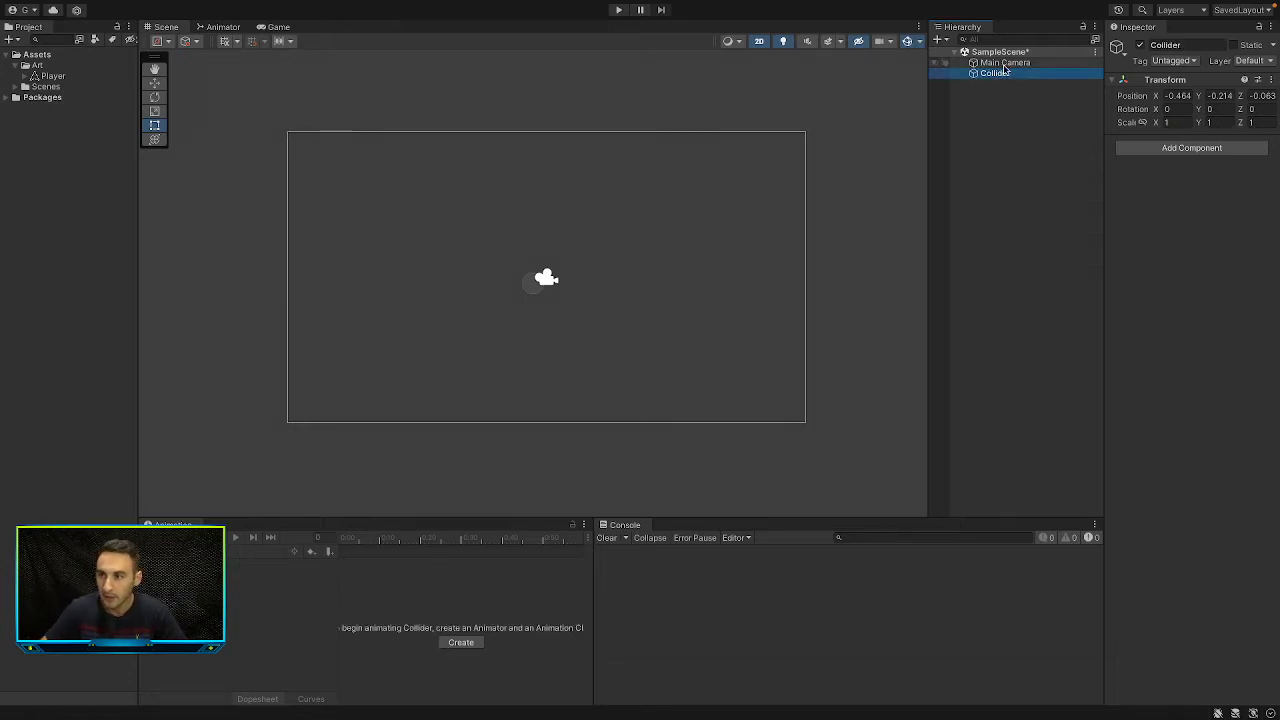
double_click(998, 75)
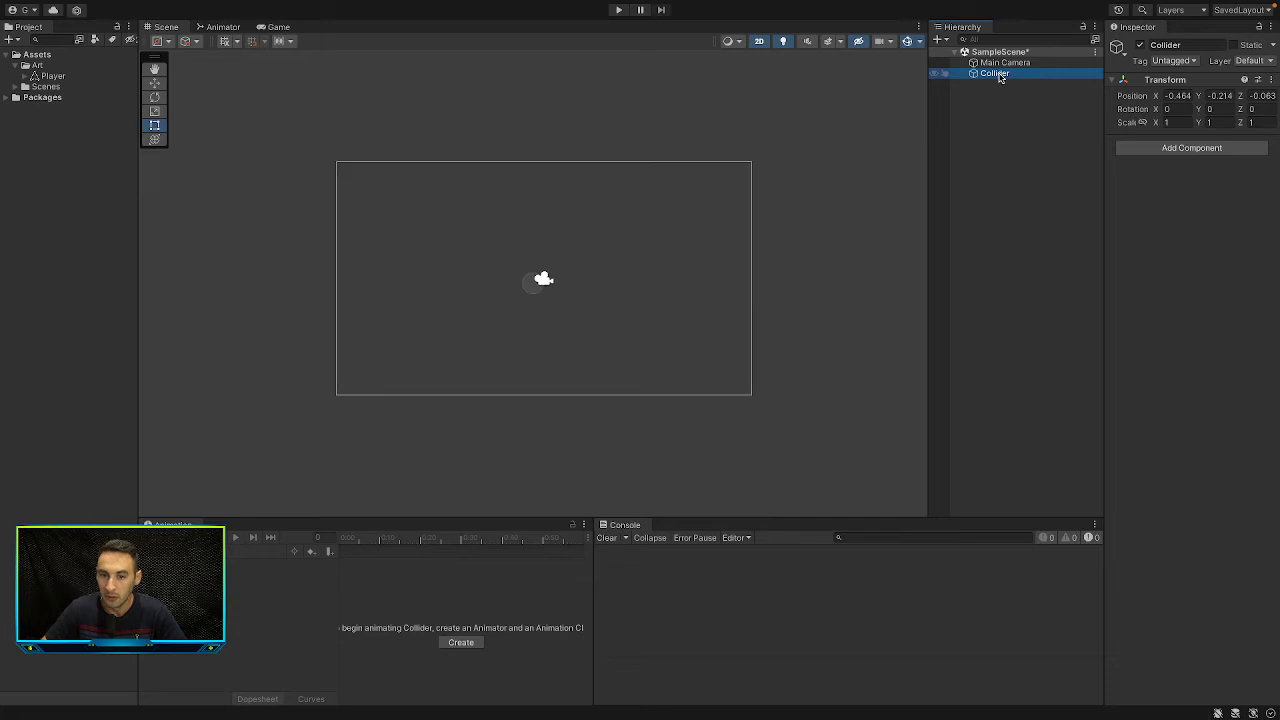
- Reset the Collider's Transform to position 0, 0, 0
left_click(1270, 79)
left_click(1240, 94)
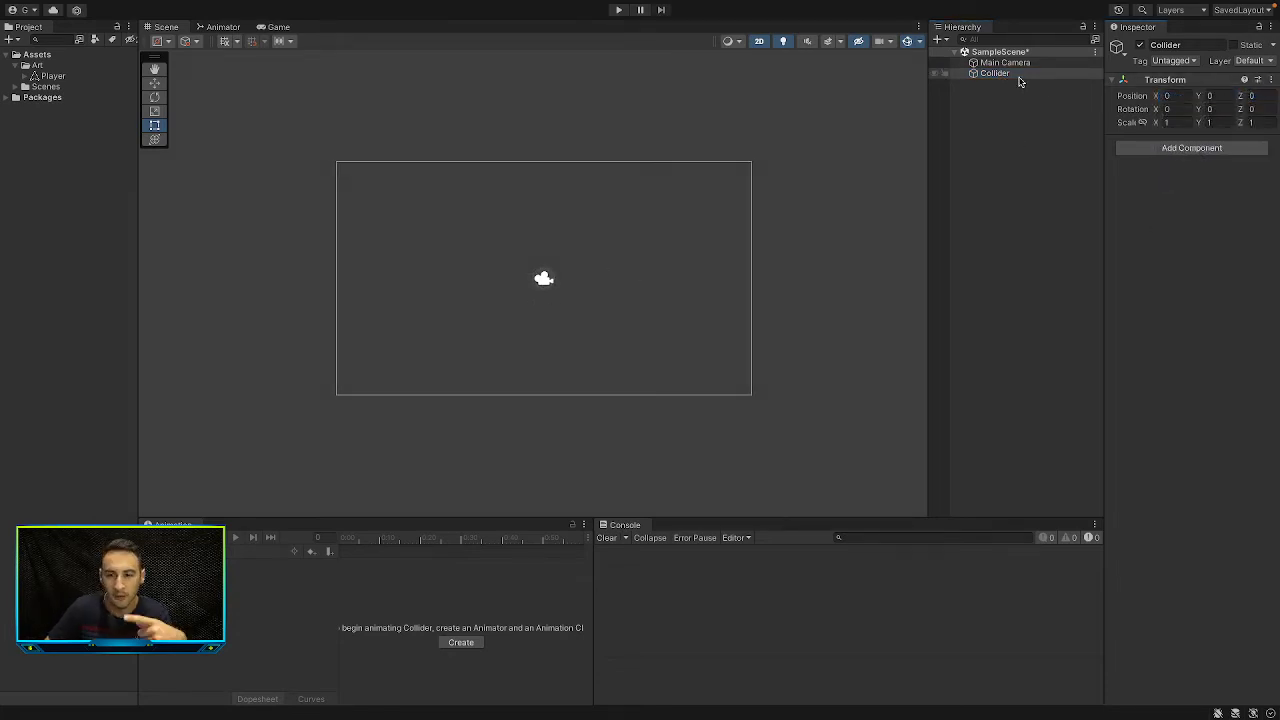
left_click(1180, 150)
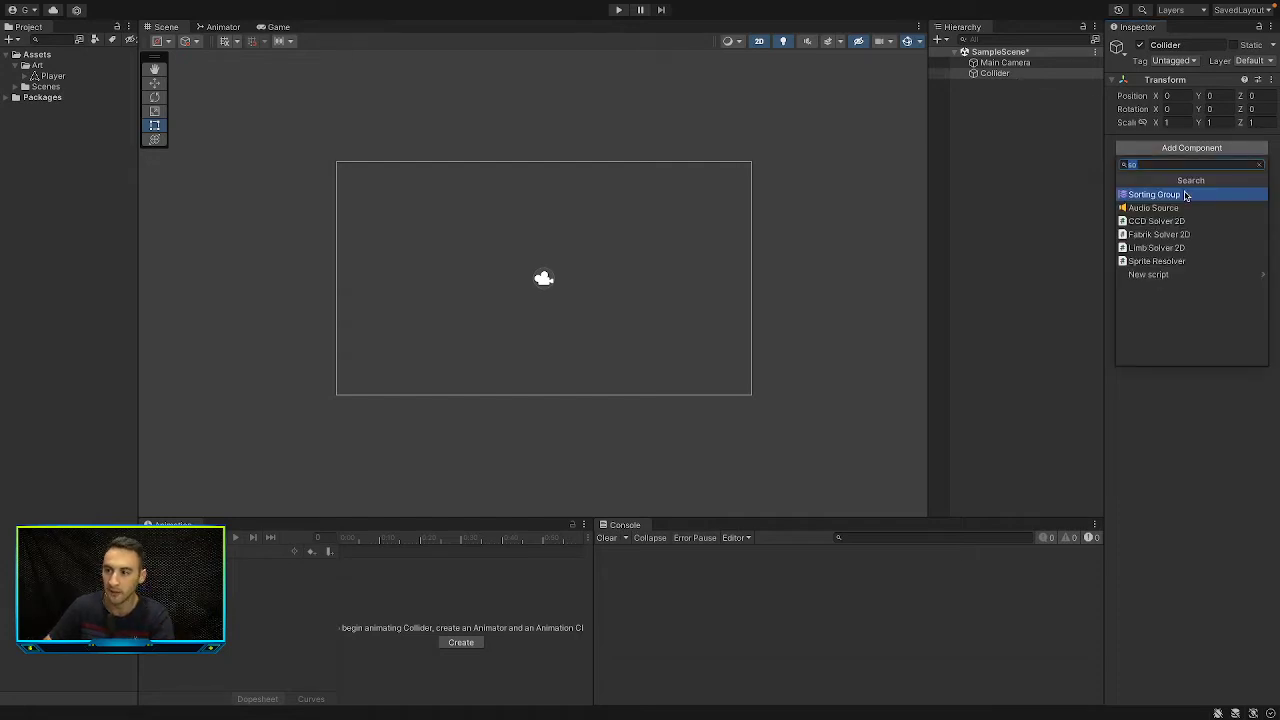
- Add a Box Collider 2D component to the Collider object
type("coll")
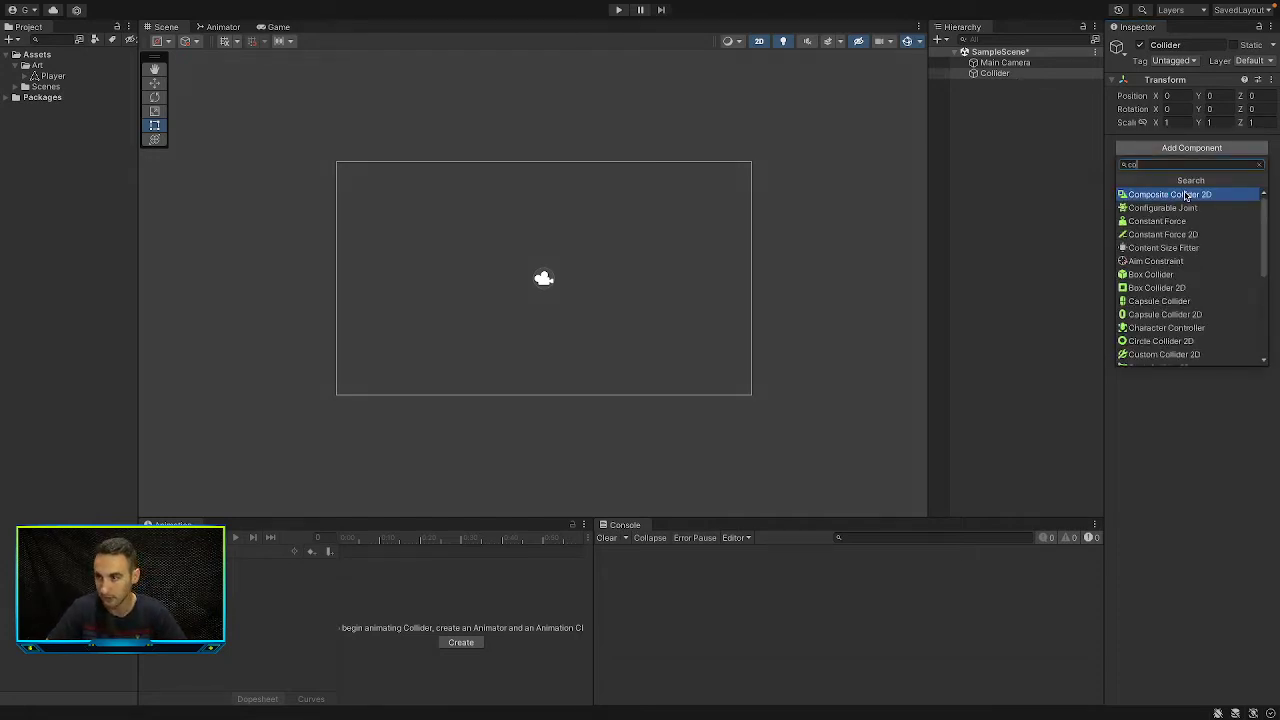
left_click(1160, 207)
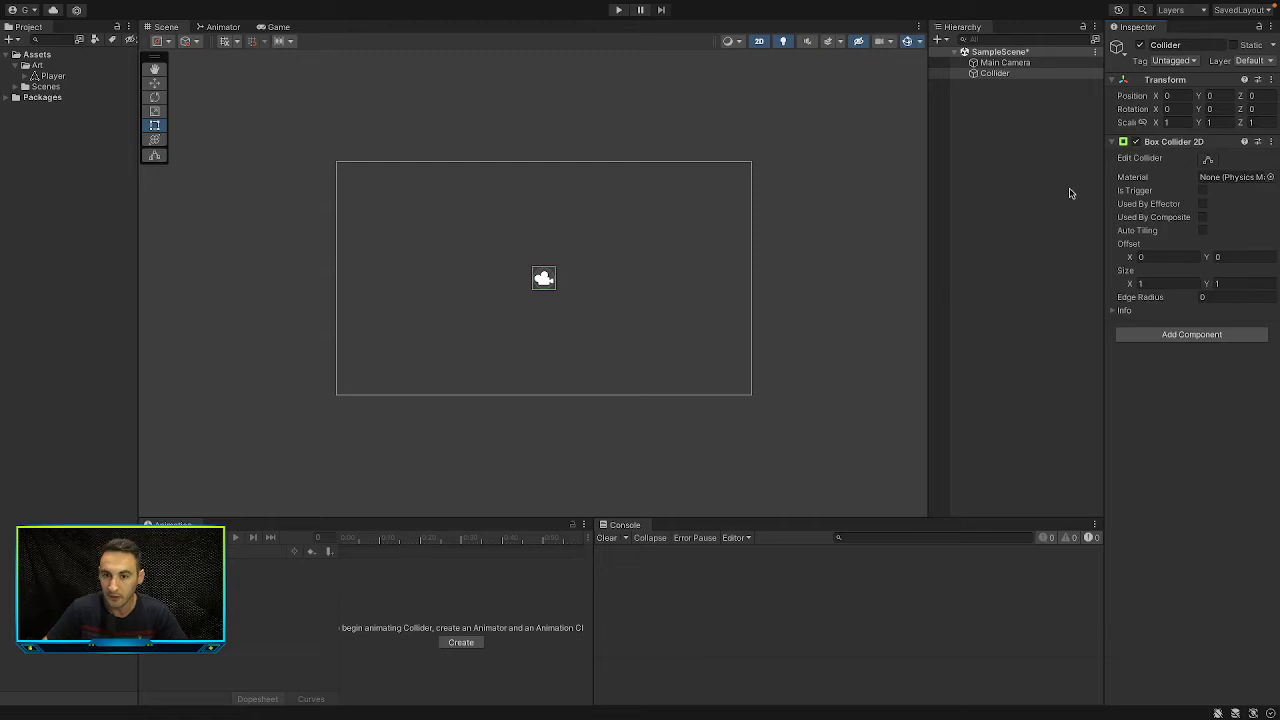
scroll(510, 294, "up", 4)
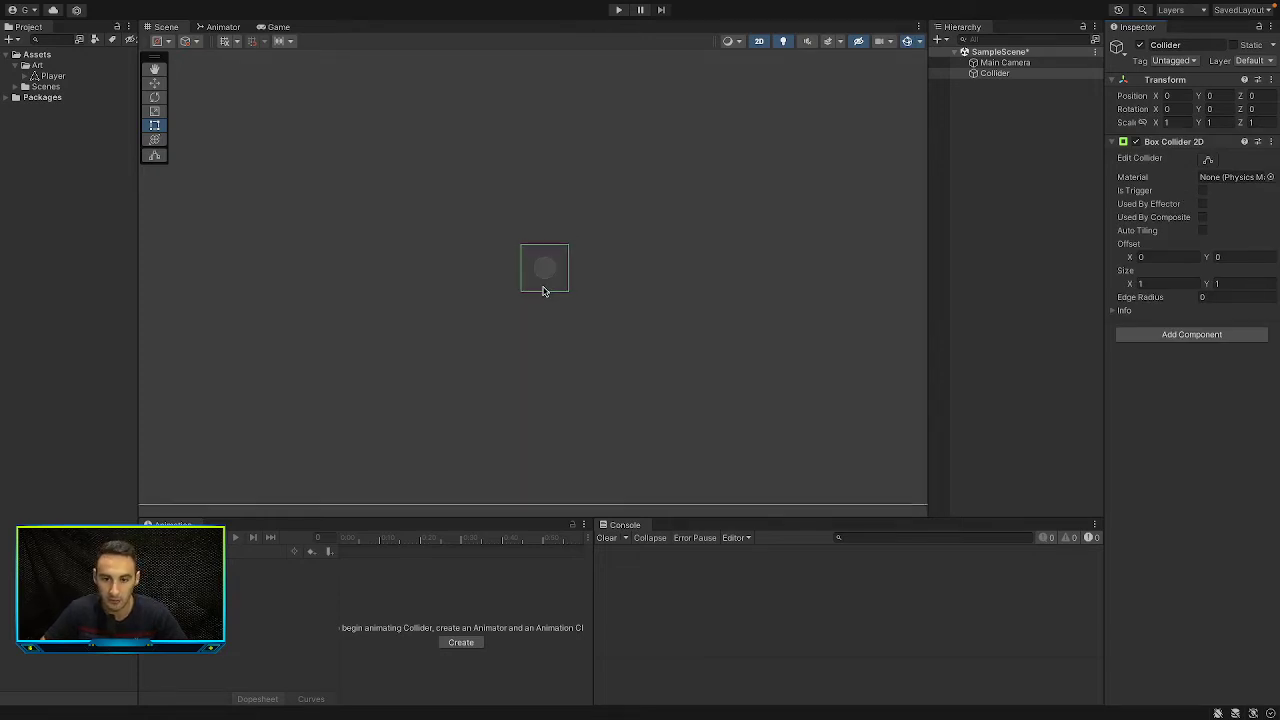
scroll(543, 290, "down", 2)
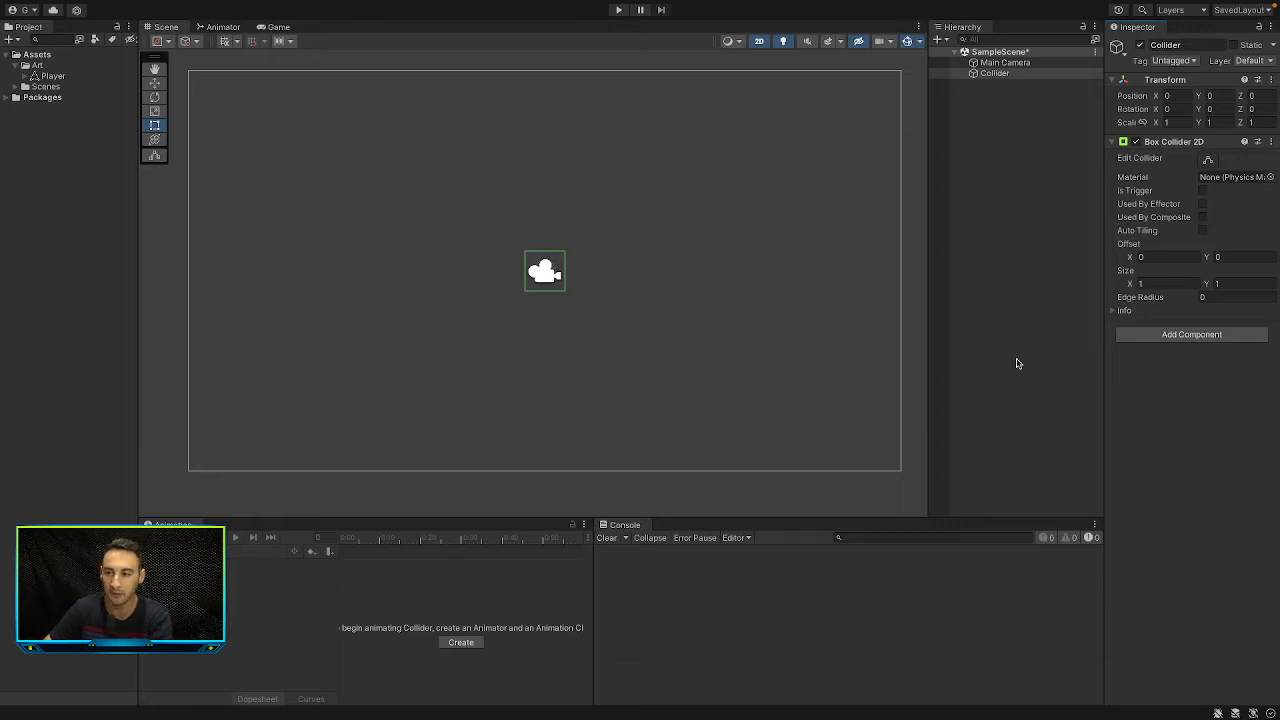
- Reshape the Box Collider 2D into a thin vertical wall, about 0.39 × 10.45
left_click(1206, 161)
left_click_drag(544, 256, 545, 68)
scroll(544, 145, "up", 1)
scroll(546, 150, "down", 2)
left_click_drag(545, 279, 548, 451)
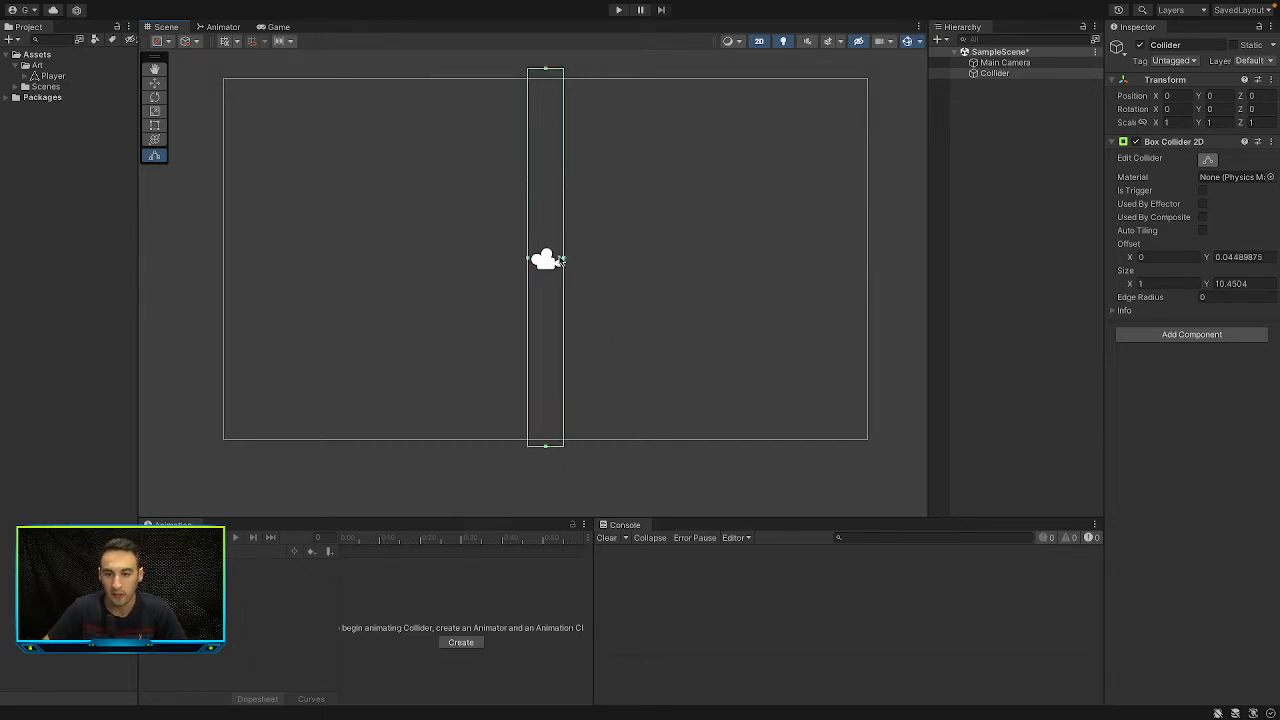
left_click_drag(563, 261, 541, 260)
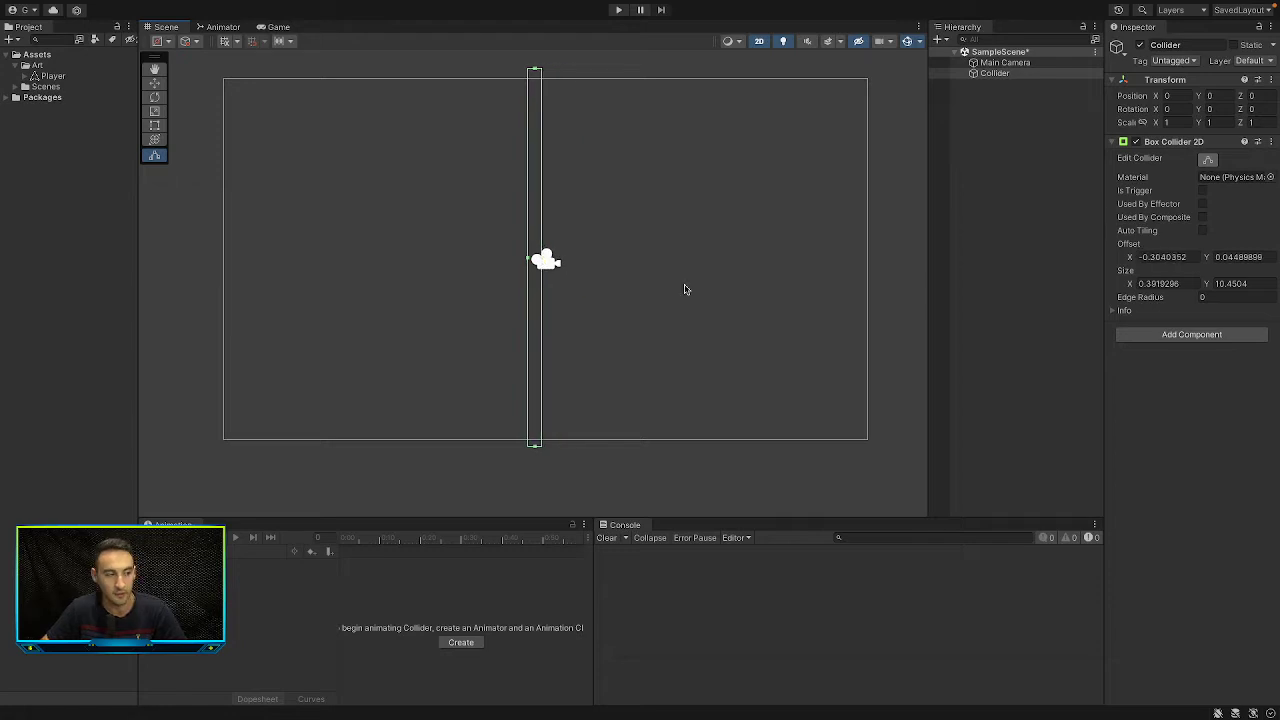
- Duplicate the Collider and drag the copy, Collider (1), toward the frame's right edge
left_click(1009, 75)
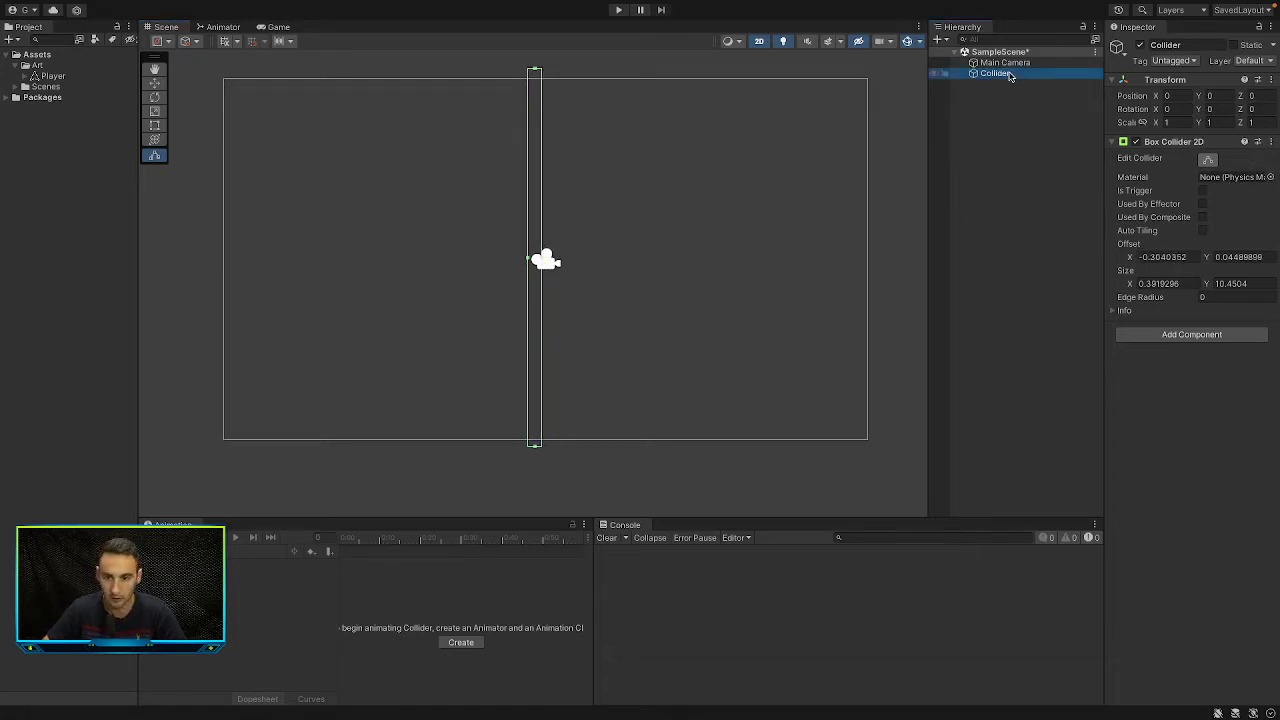
key("ctrl+d")
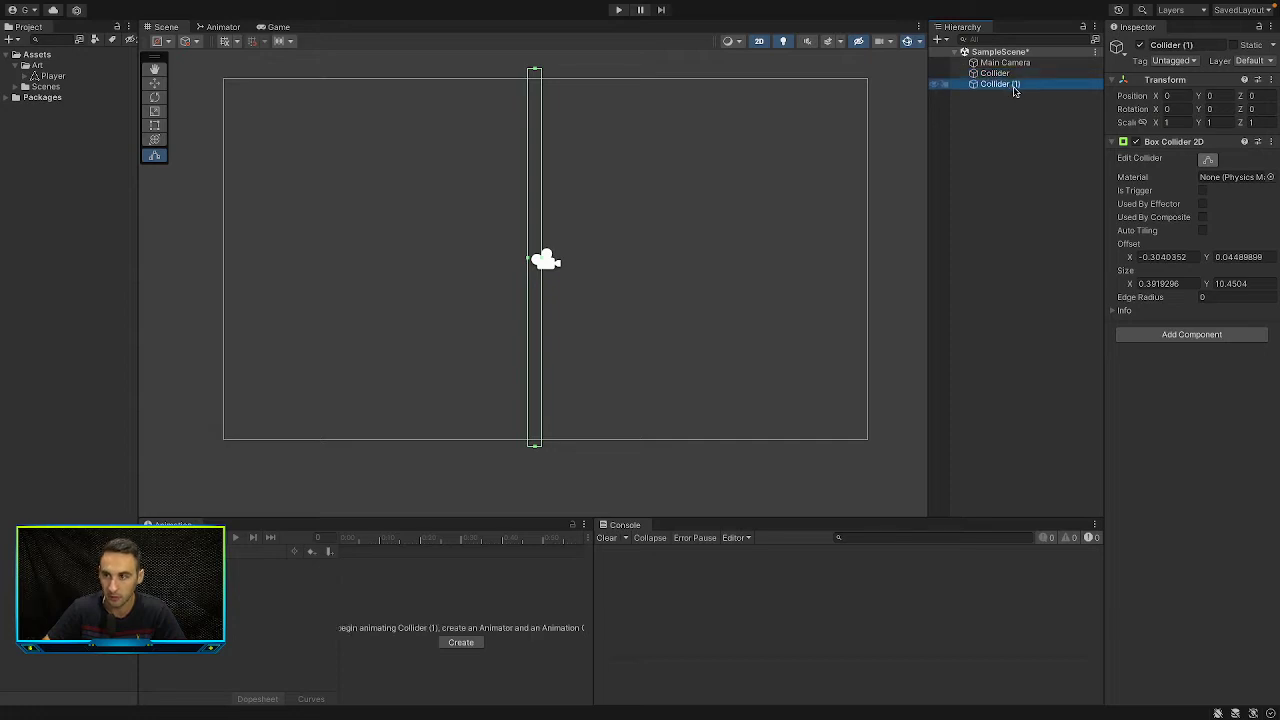
left_click(155, 83)
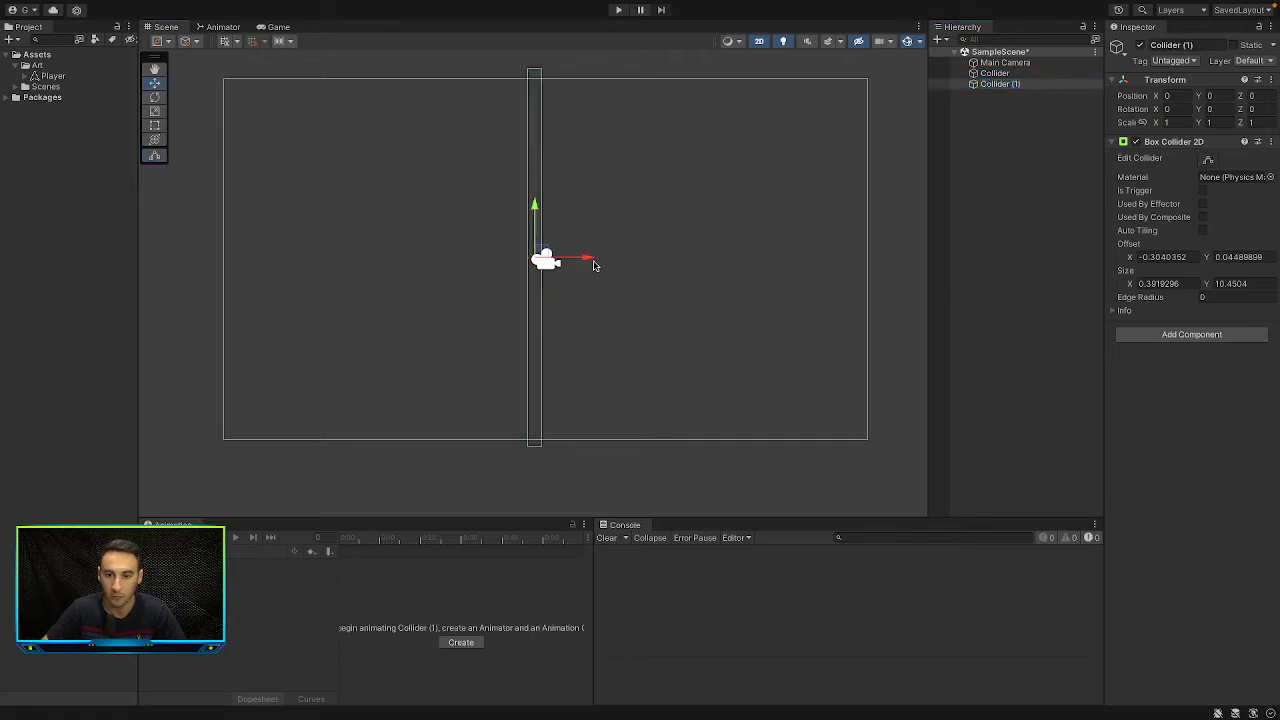
left_click_drag(592, 264, 926, 295)
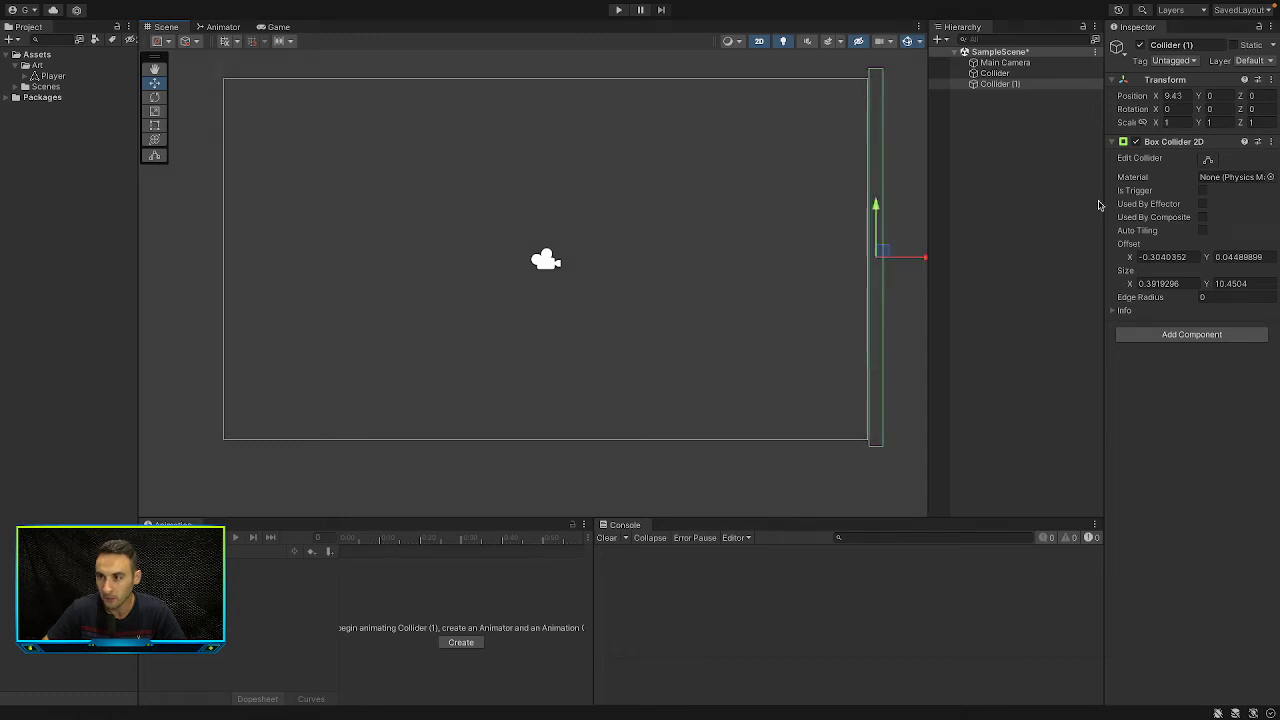
- Set Collider (1)'s Position X to 9.4
left_click(1185, 97)
type("10")
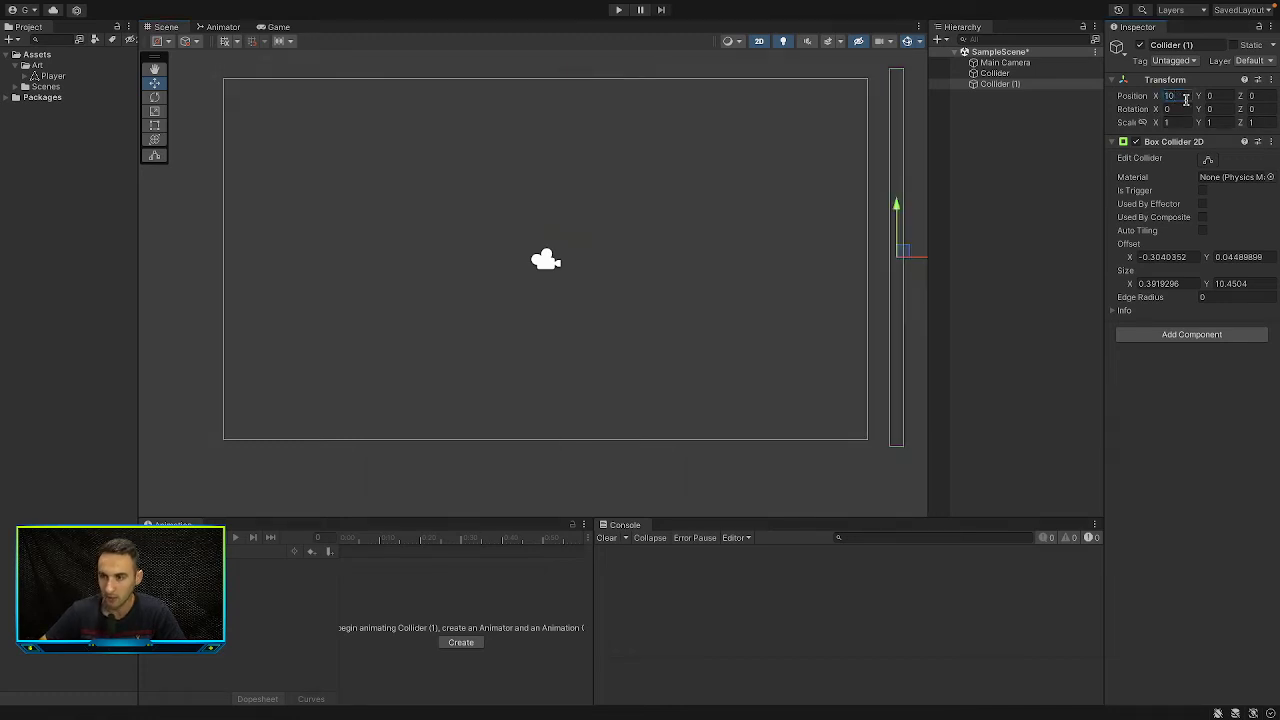
key("Return")
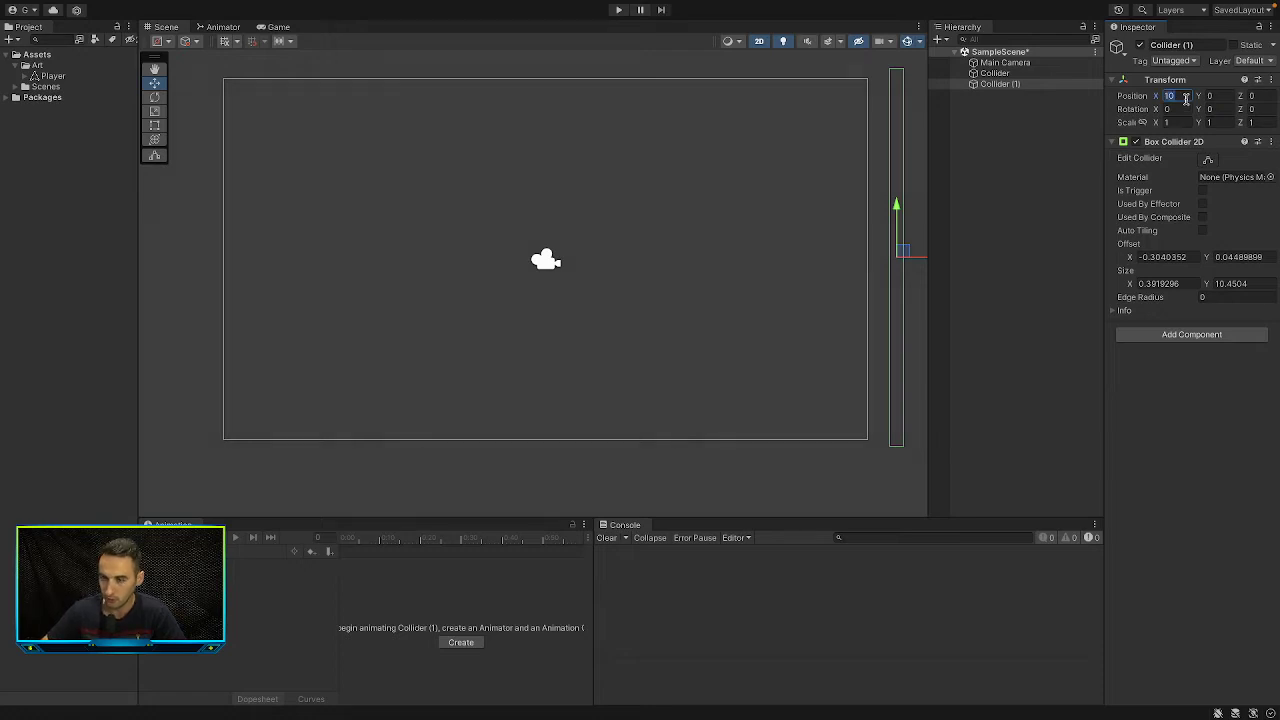
type("9")
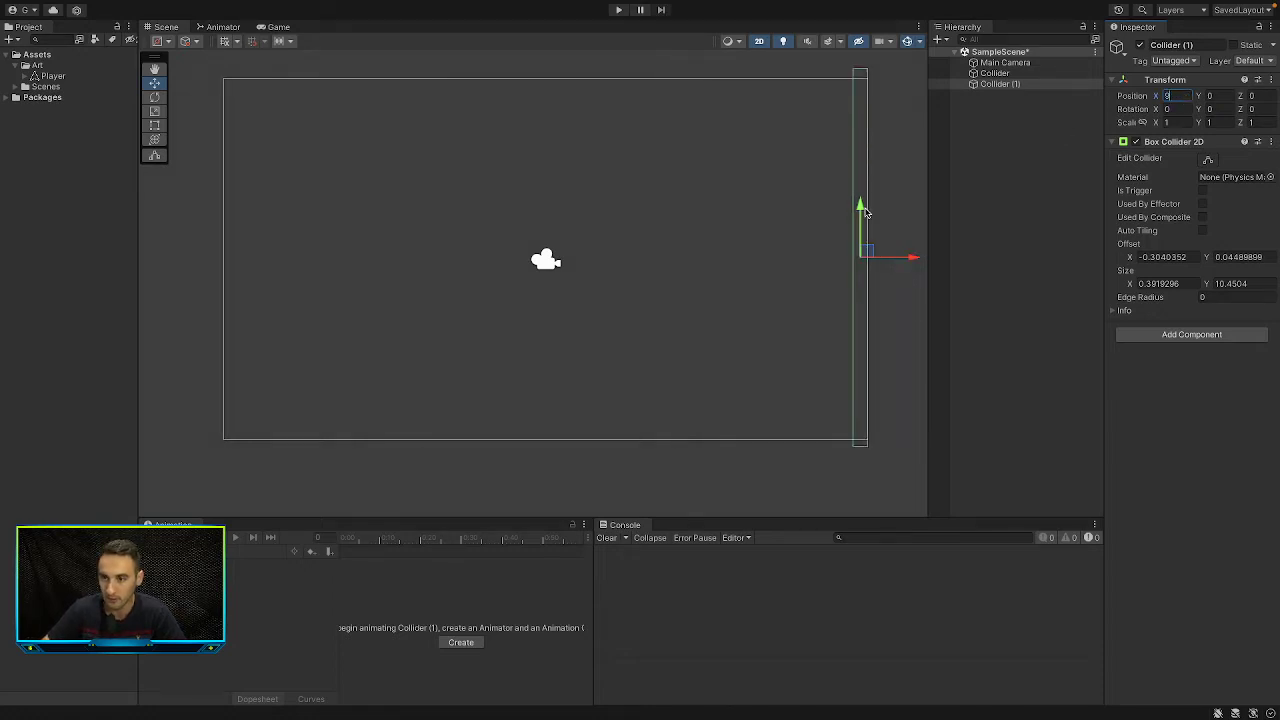
left_click_drag(912, 258, 926, 260)
left_click(1188, 96)
type("9.5")
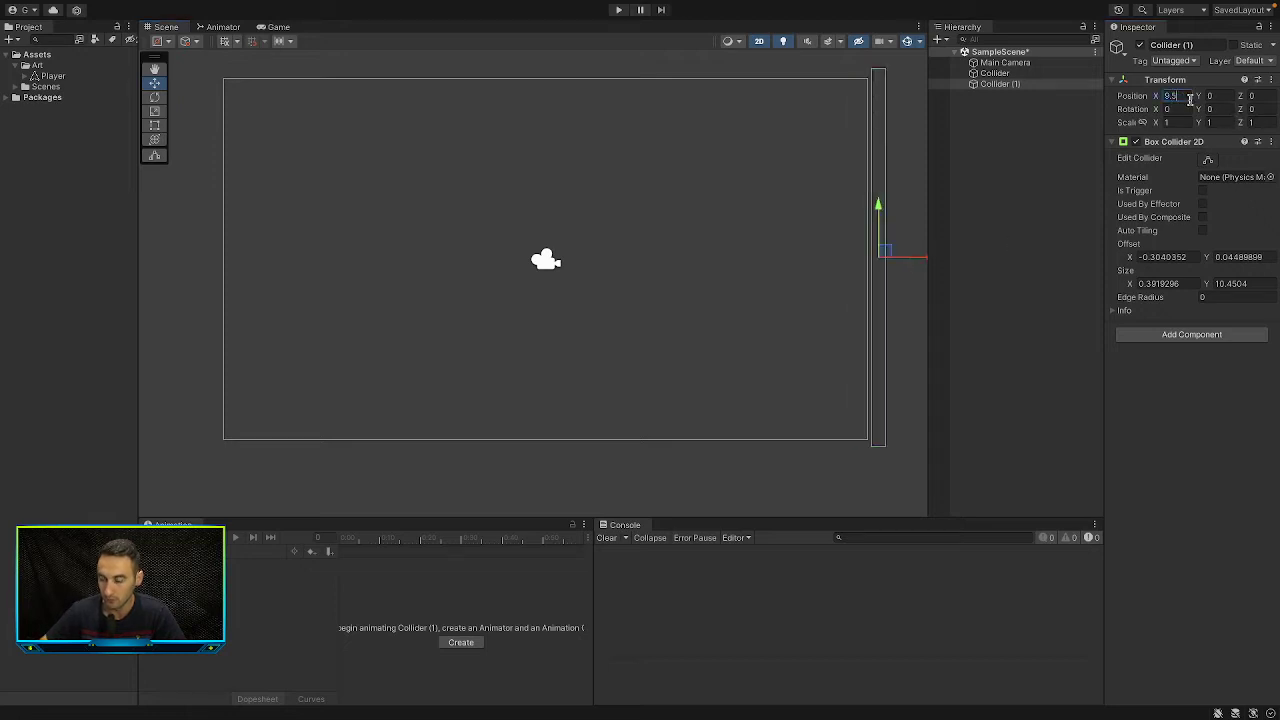
key("BackSpace")
type("4")
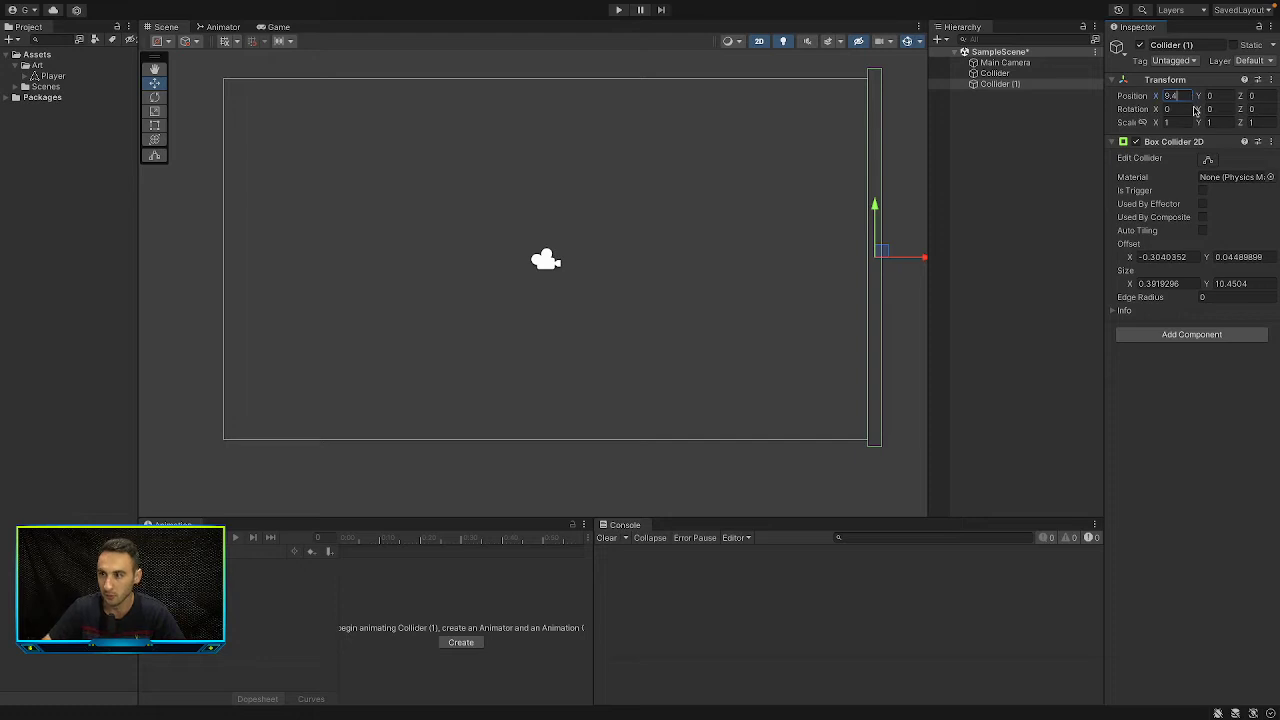
- Move the original Collider onto the frame's left edge at about X -8.8
left_click(1012, 74)
type("-9.4")
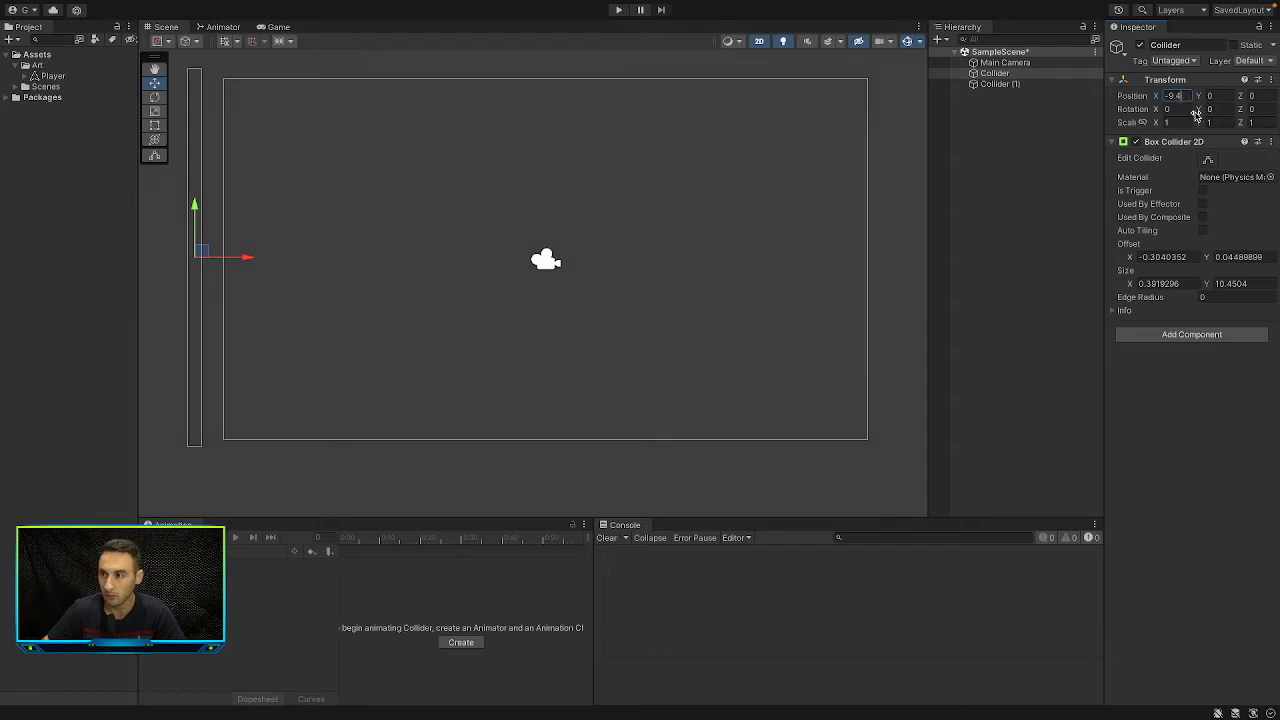
left_click_drag(247, 258, 268, 260)
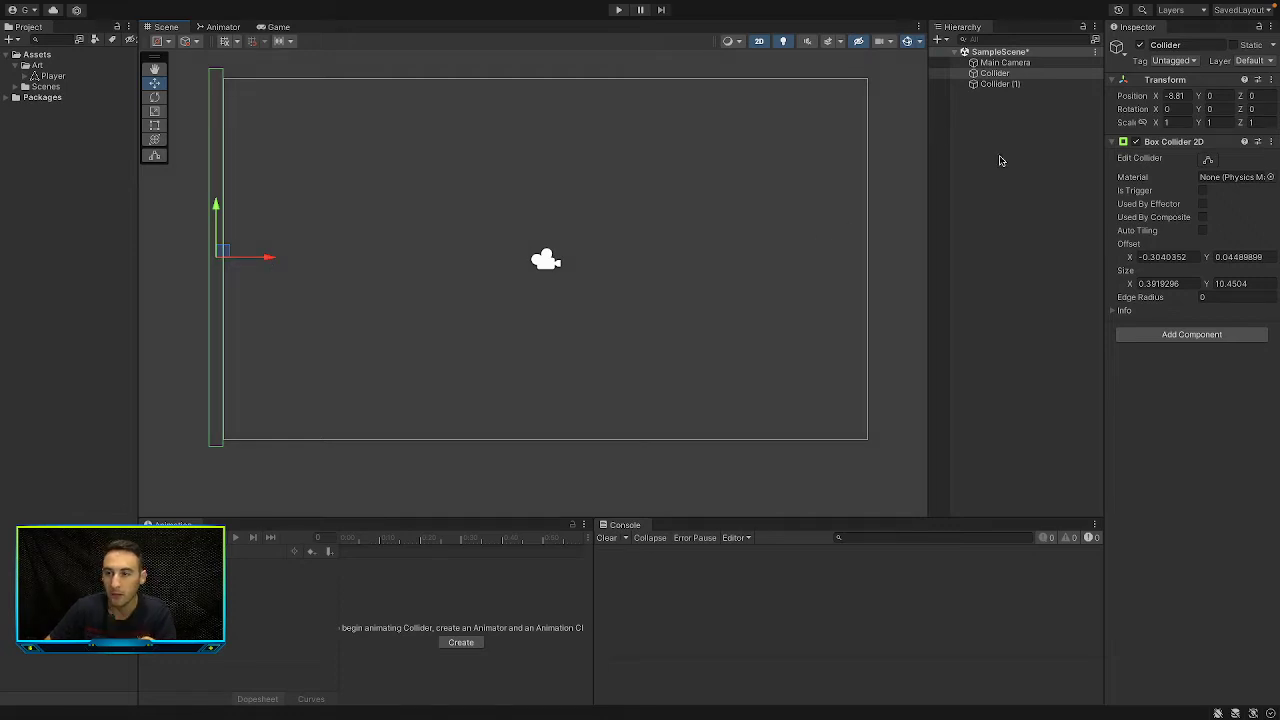
left_click(1029, 86)
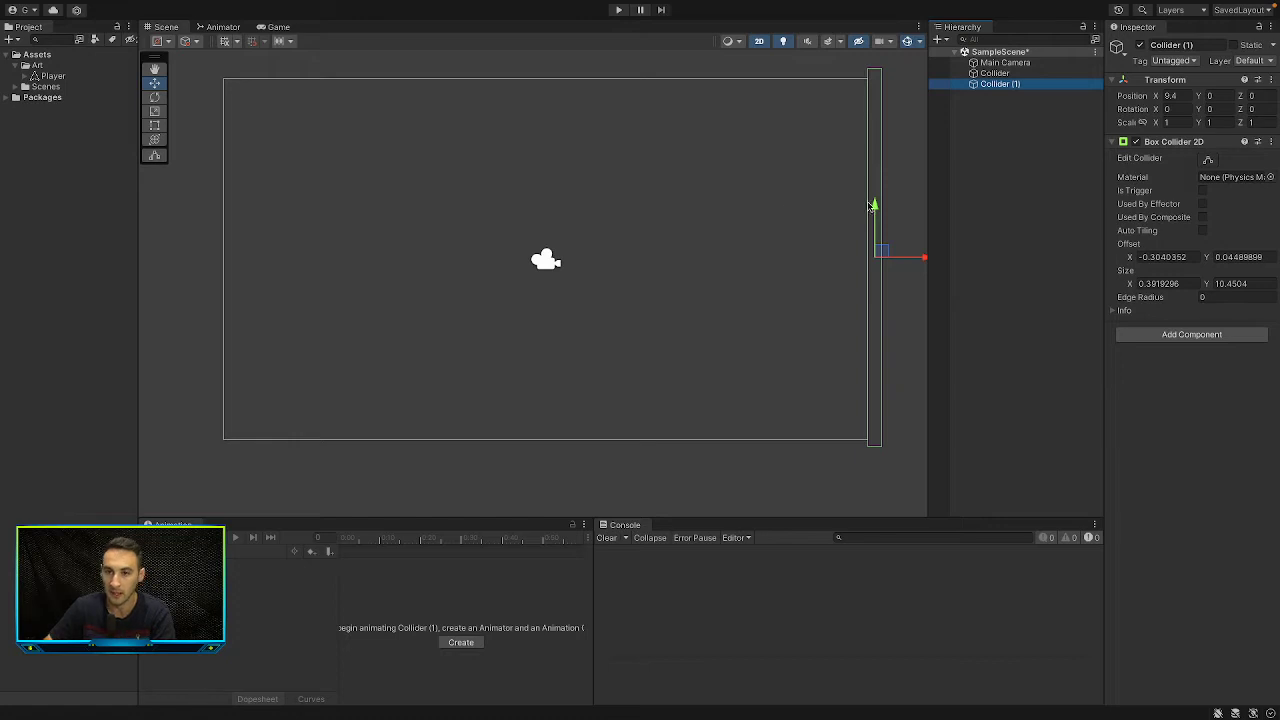
scroll(722, 212, "up", 1)
scroll(722, 212, "down", 1)
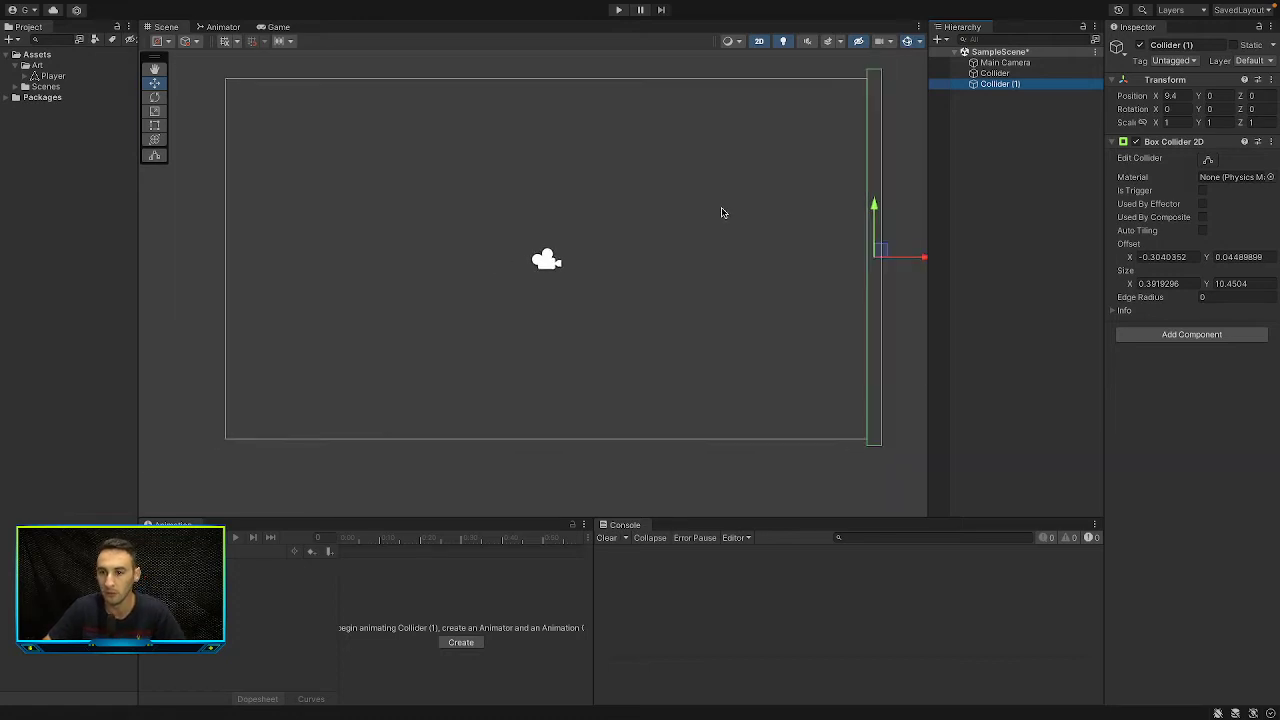
left_click(1000, 75)
left_click(1000, 84)
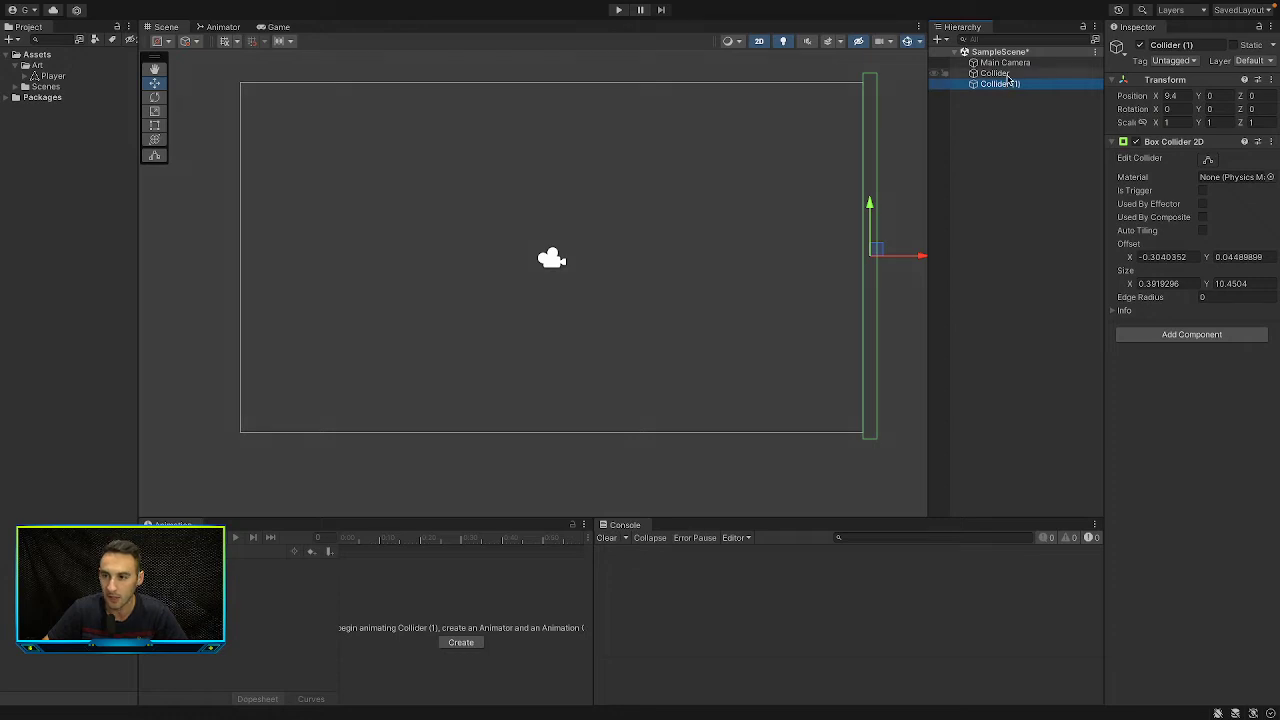
- Reset both colliders' transforms to the centre and drag Collider (1) to the left edge
left_click(995, 73, "ctrl")
left_click(1270, 81)
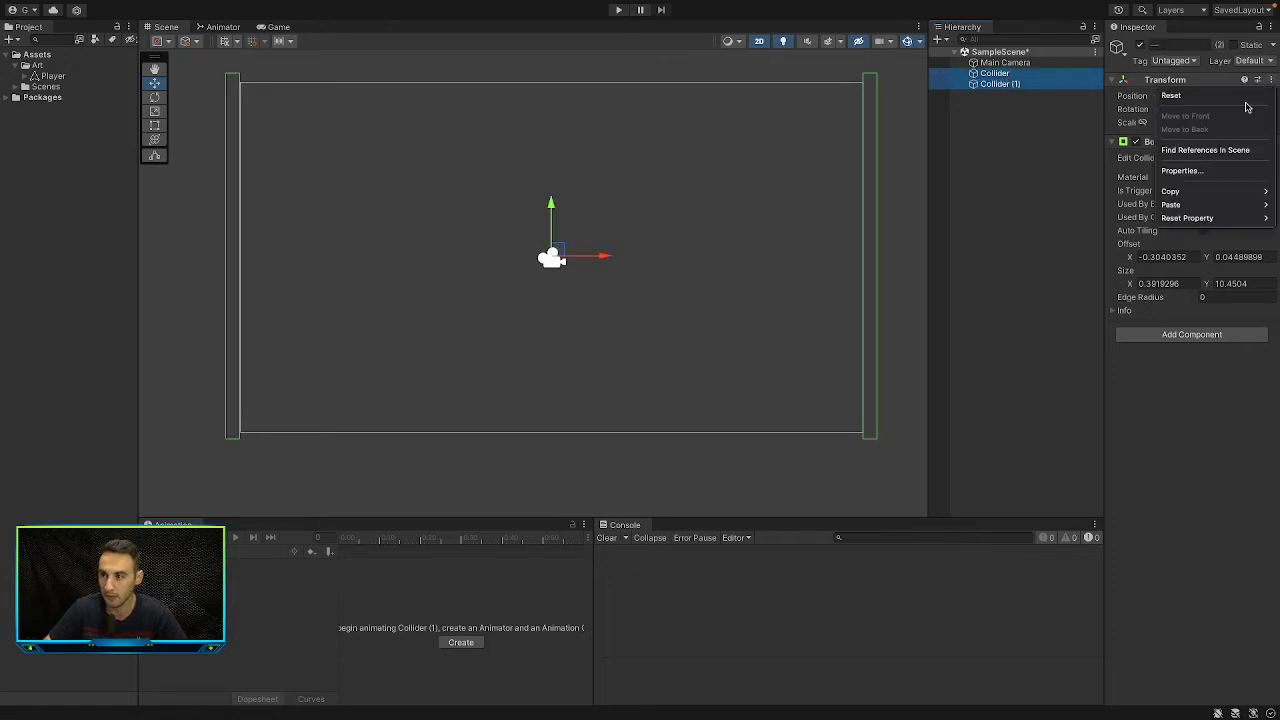
left_click(1200, 96)
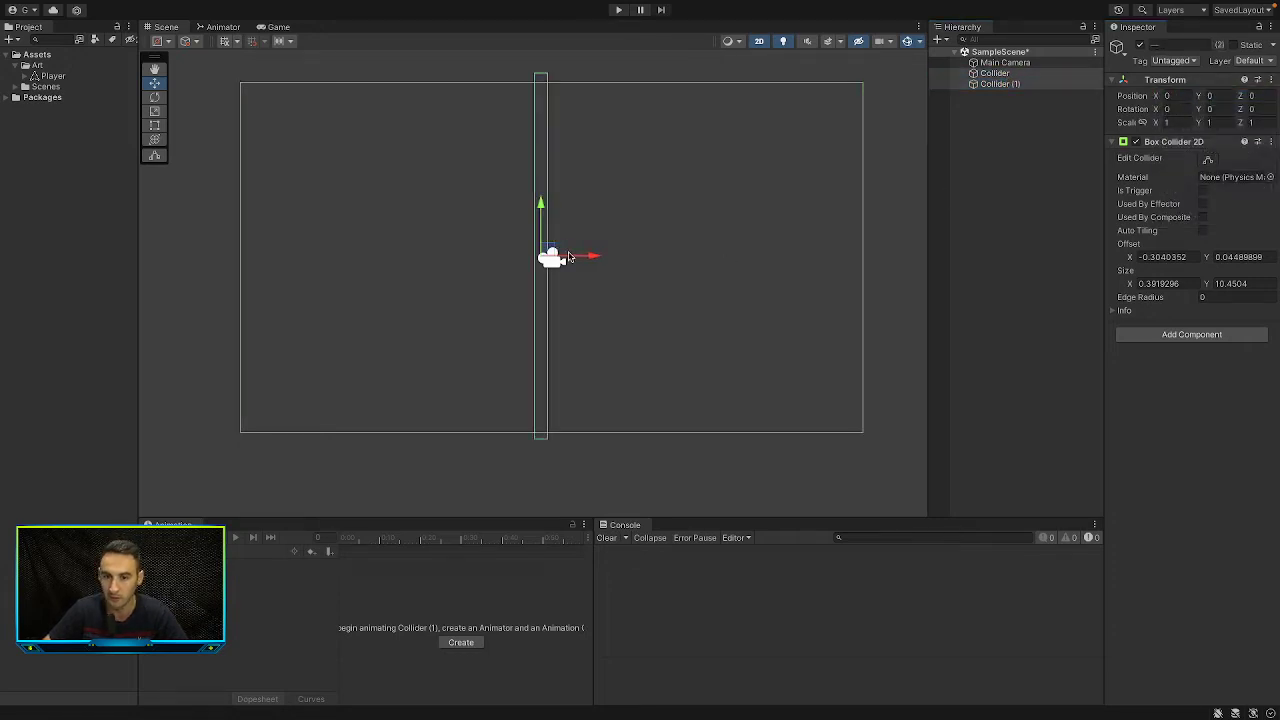
left_click(1012, 64)
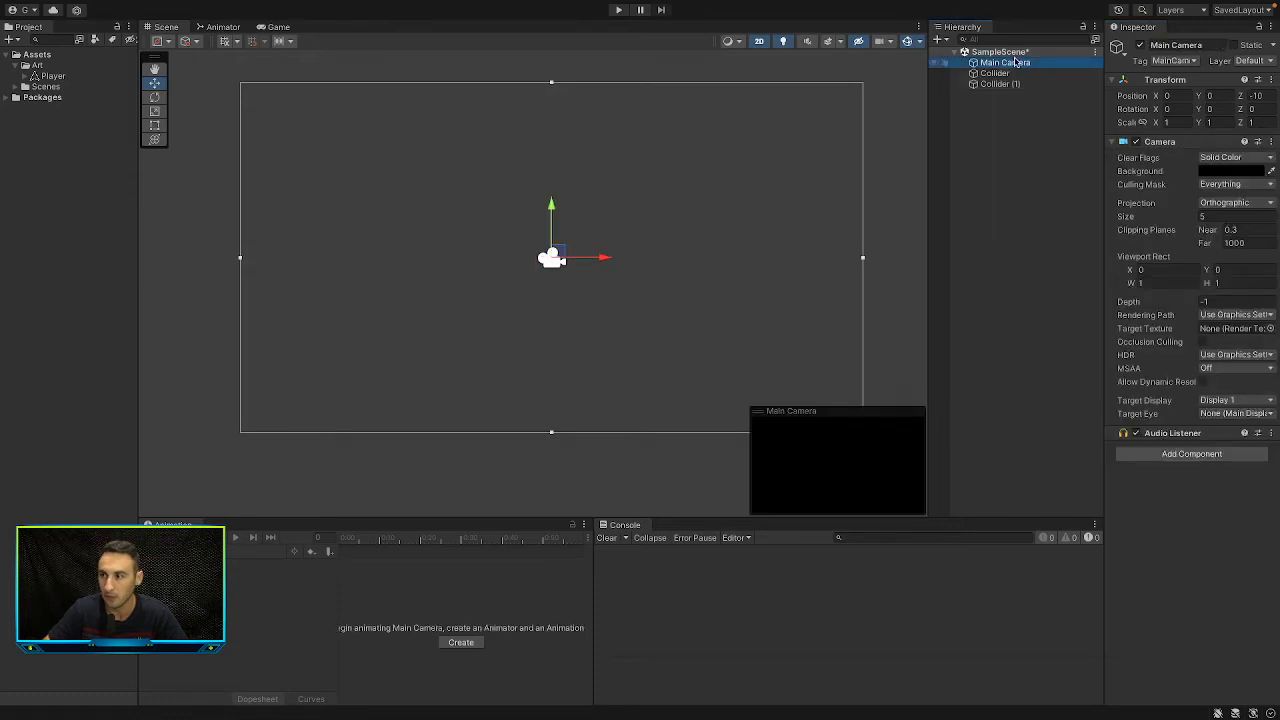
left_click(1000, 84)
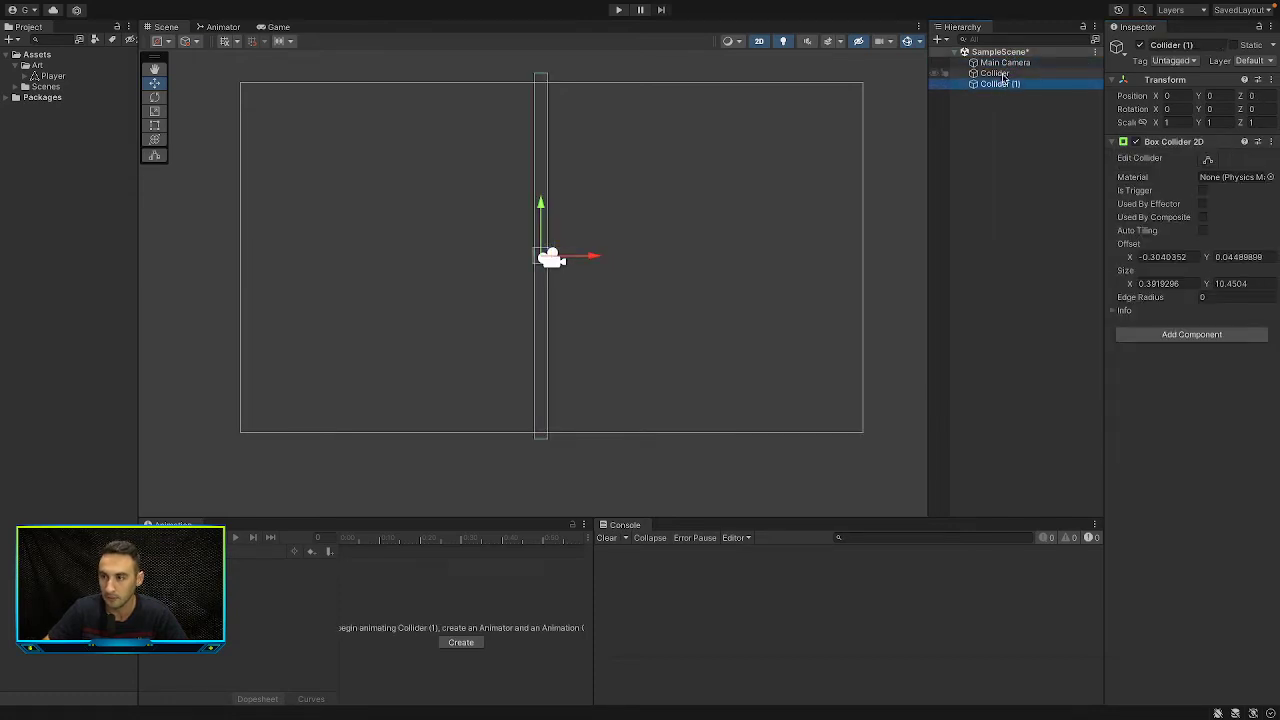
left_click_drag(590, 257, 285, 266)
- Move the original Collider to the frame's right edge at Position X 9.4
left_click(988, 75)
left_click_drag(591, 257, 920, 277)
left_click(1188, 95)
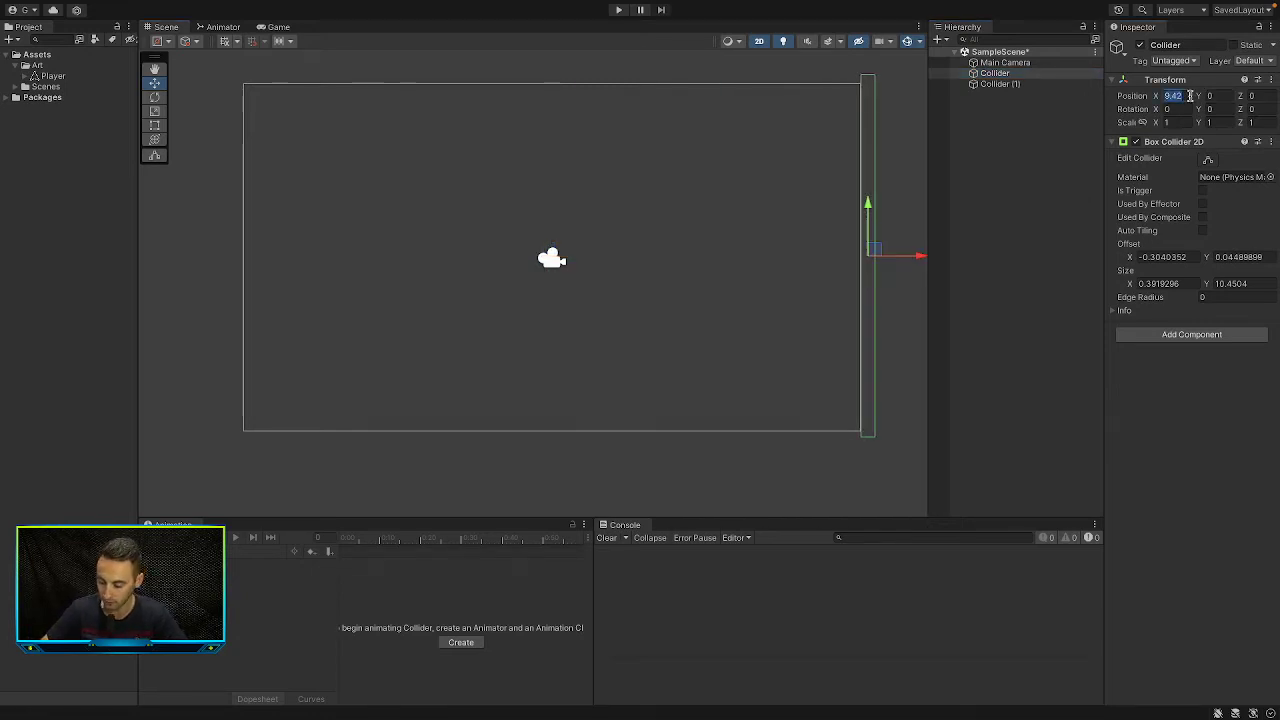
type("9.4")
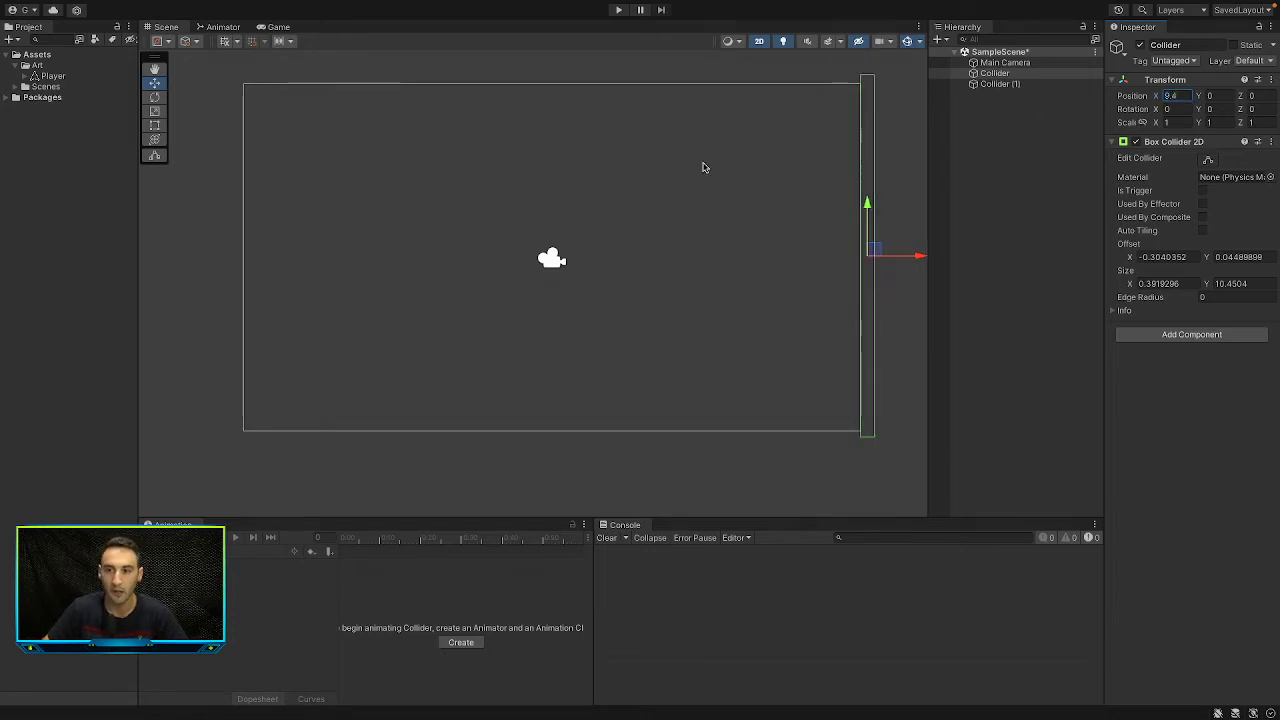
scroll(703, 169, "up", 1)
scroll(909, 151, "down", 2)
left_click(998, 120)
left_click(1000, 84)
- Create a new empty object named Collider and reset its transform to the origin
left_click(1003, 106)
right_click(1006, 103)
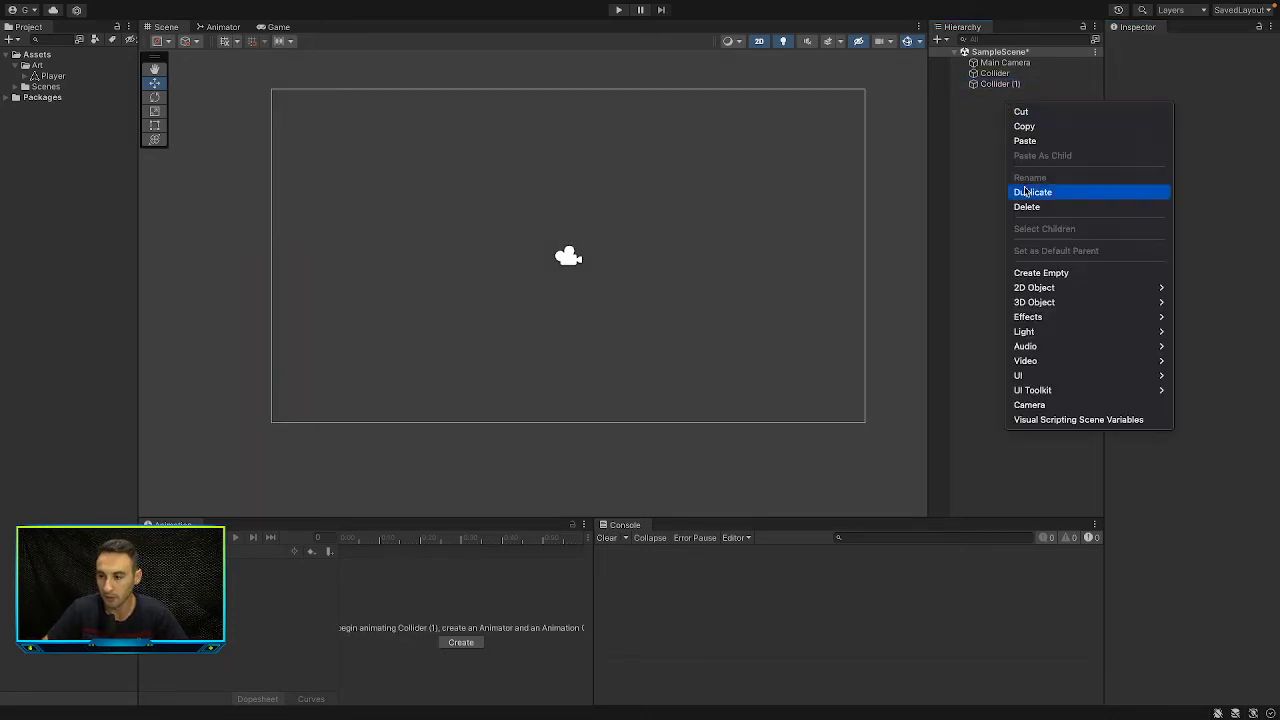
left_click(1041, 272)
type("Collie")
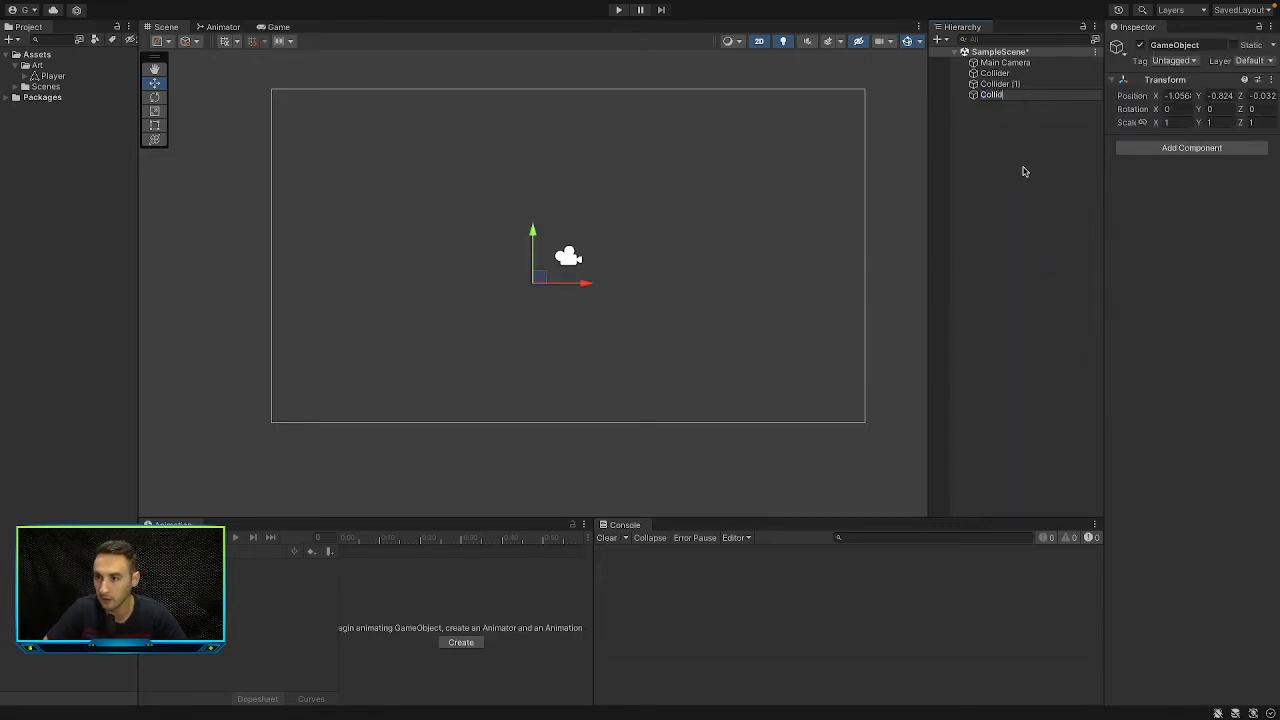
type("er")
key("Return")
left_click(1271, 80)
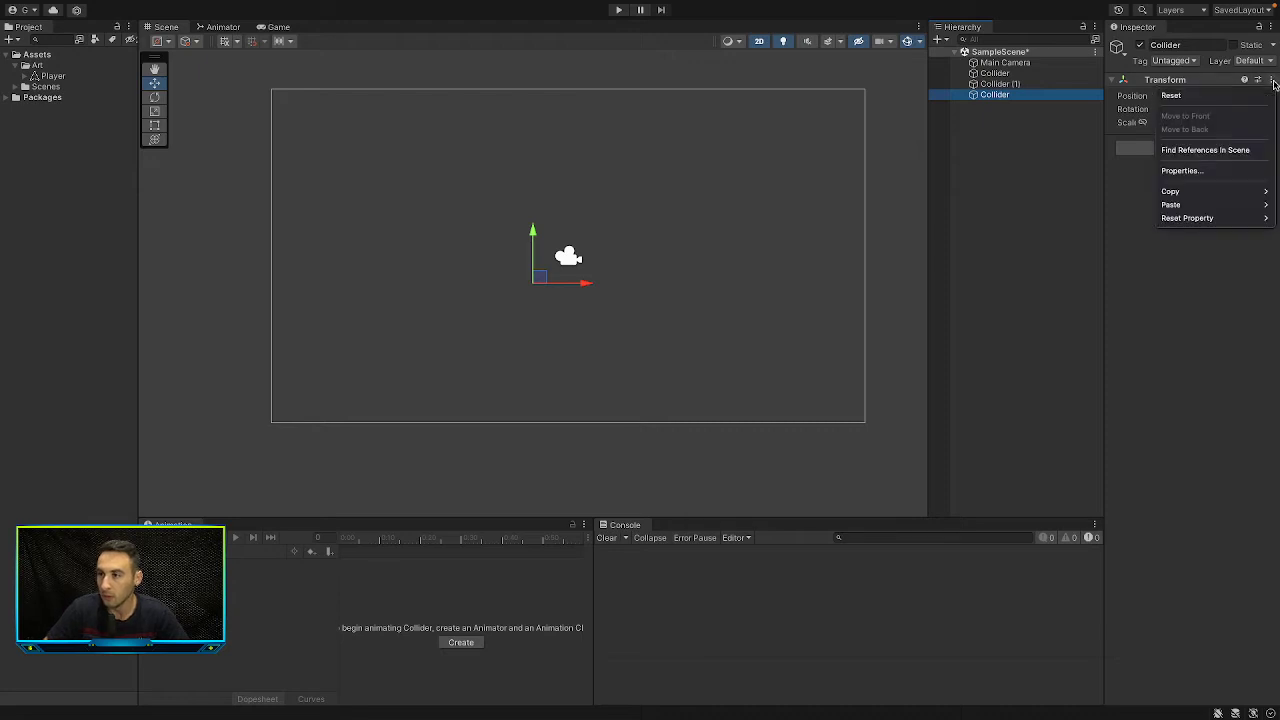
left_click(1175, 95)
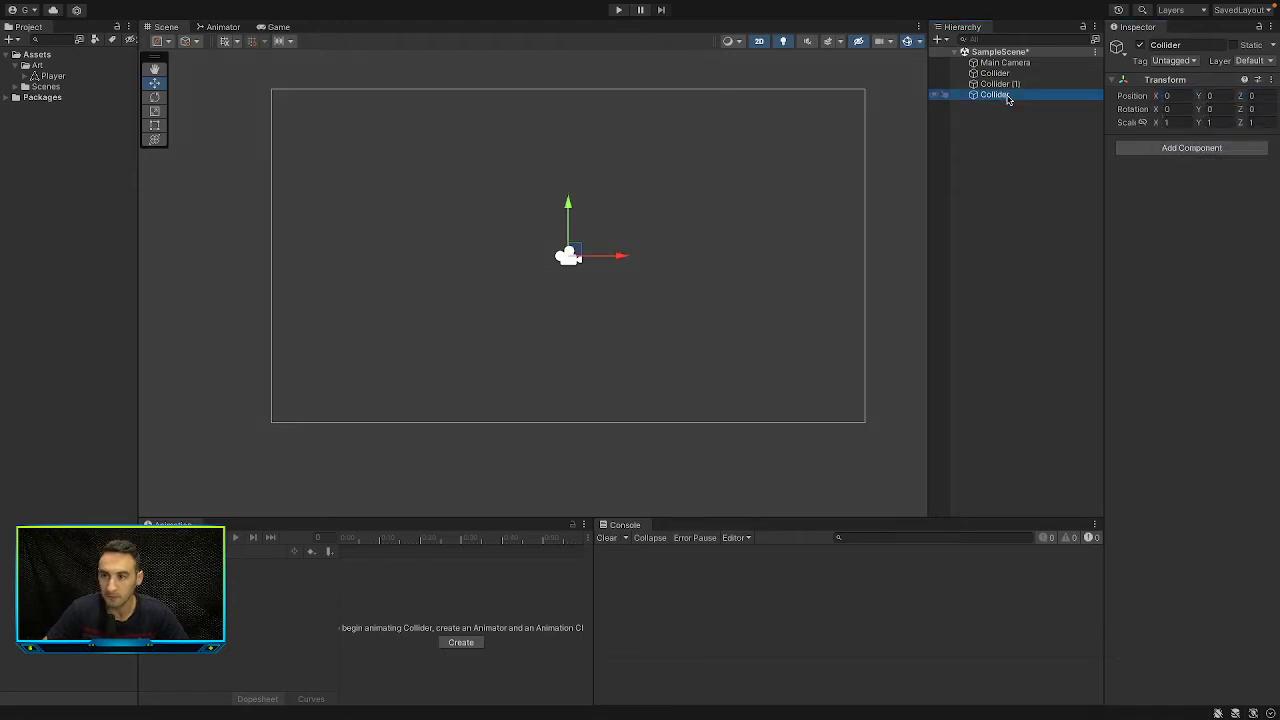
- Add a Box Collider 2D and stretch it into a thin bar across the frame's width
left_click(1191, 150)
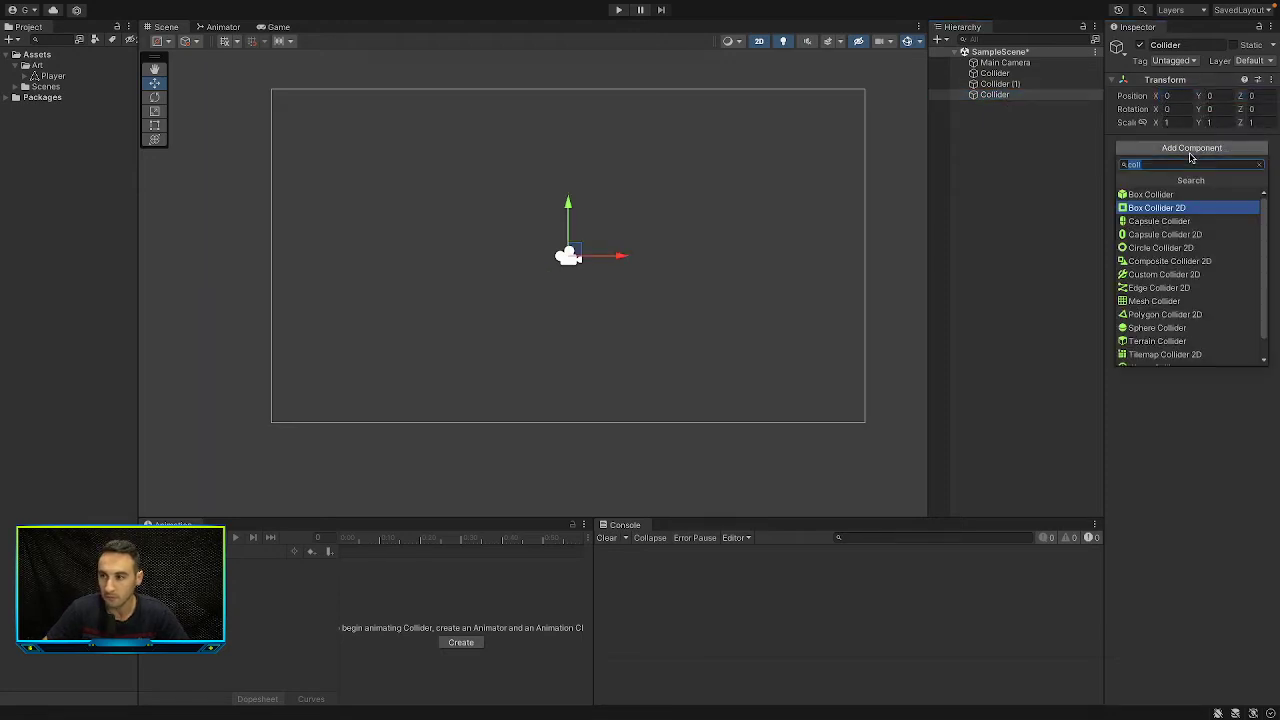
left_click(1164, 209)
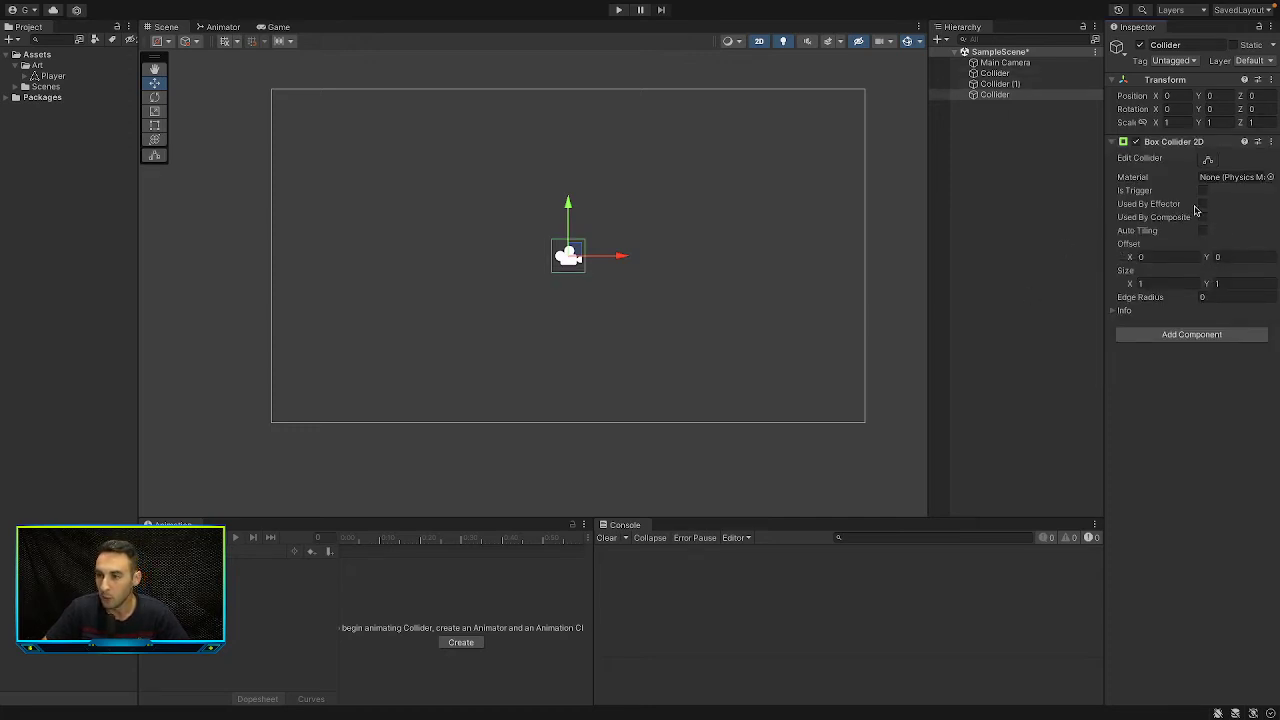
left_click(1208, 160)
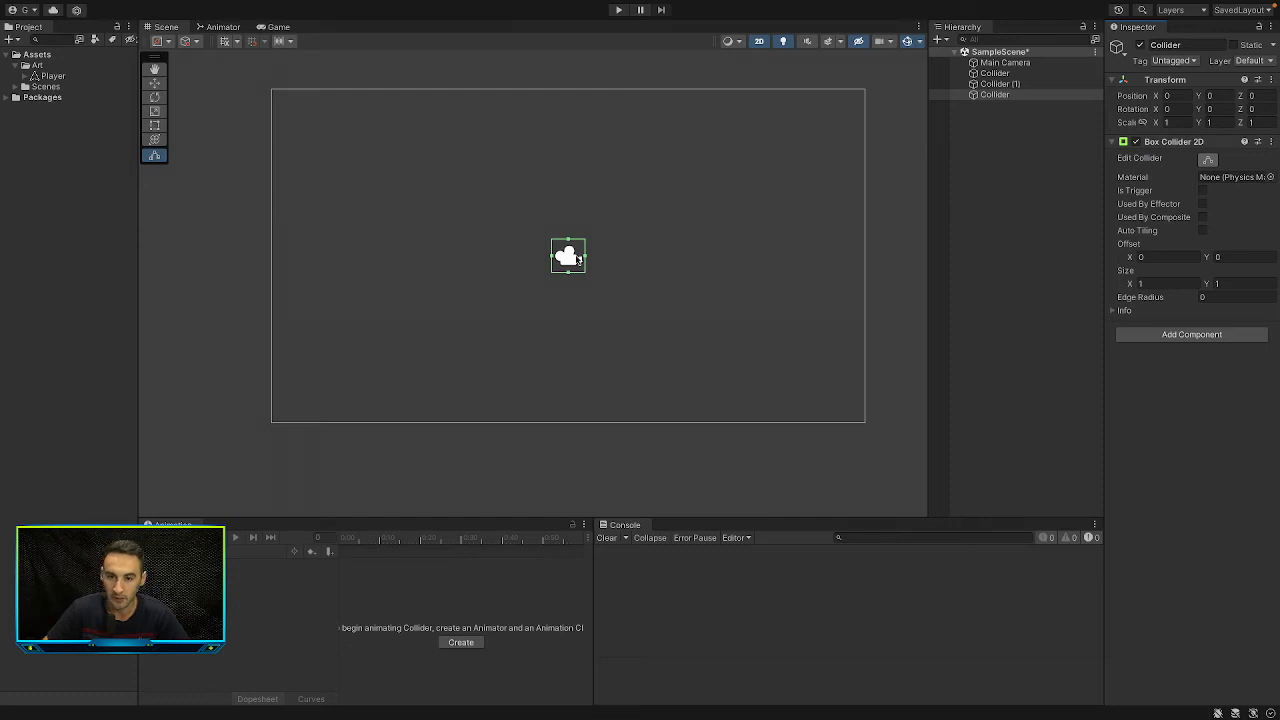
left_click_drag(568, 241, 869, 277)
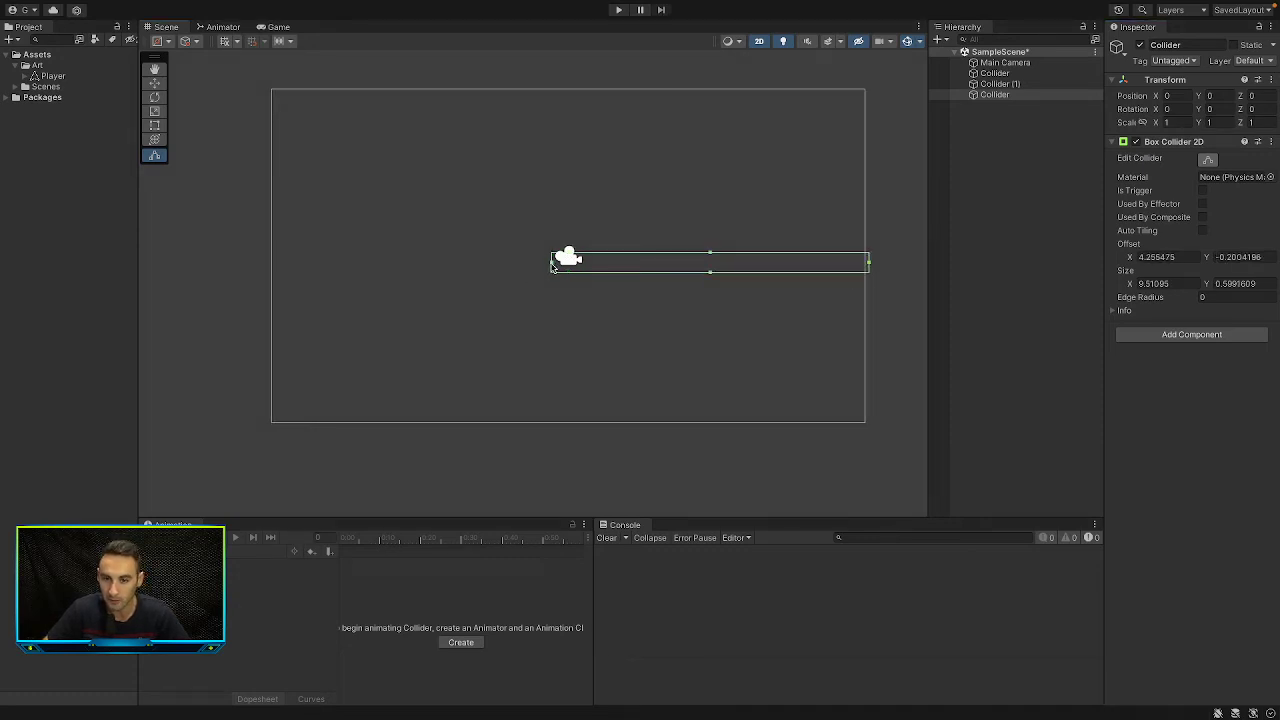
left_click_drag(551, 263, 268, 262)
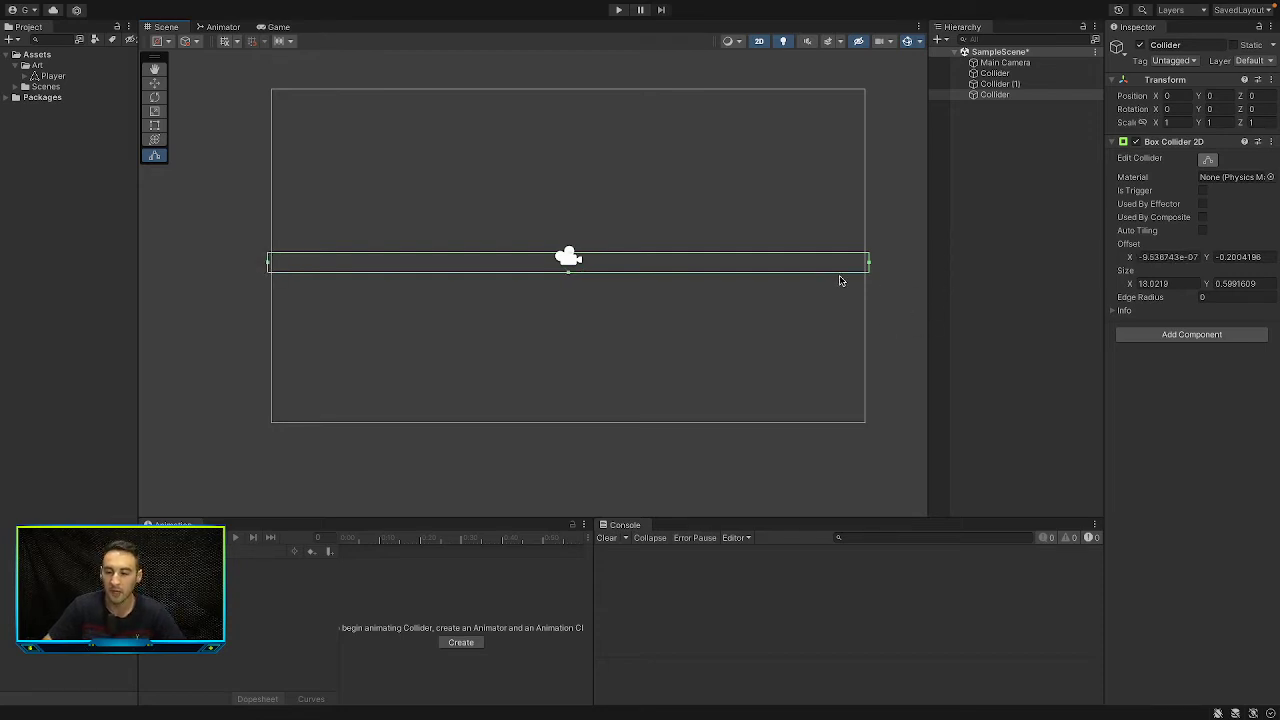
left_click(1009, 96)
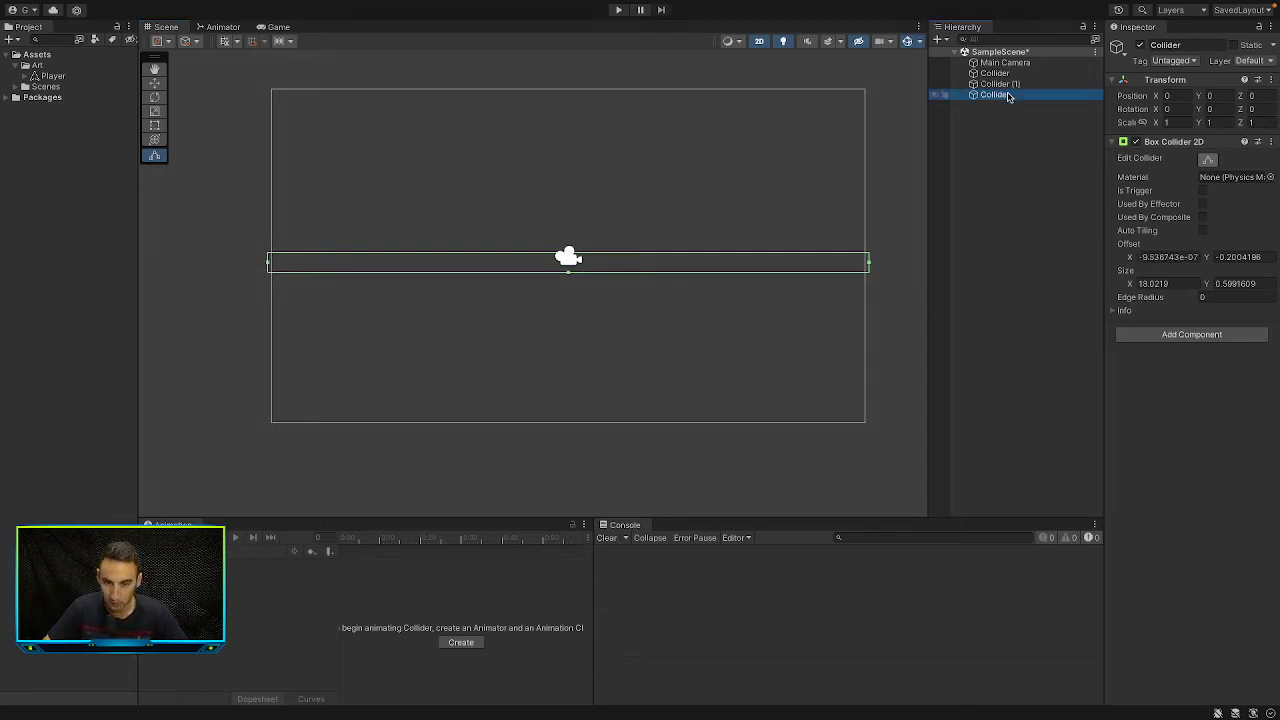
- Duplicate the collider bar and place one bar at Position Y 5.5 along the top
key("ctrl+d")
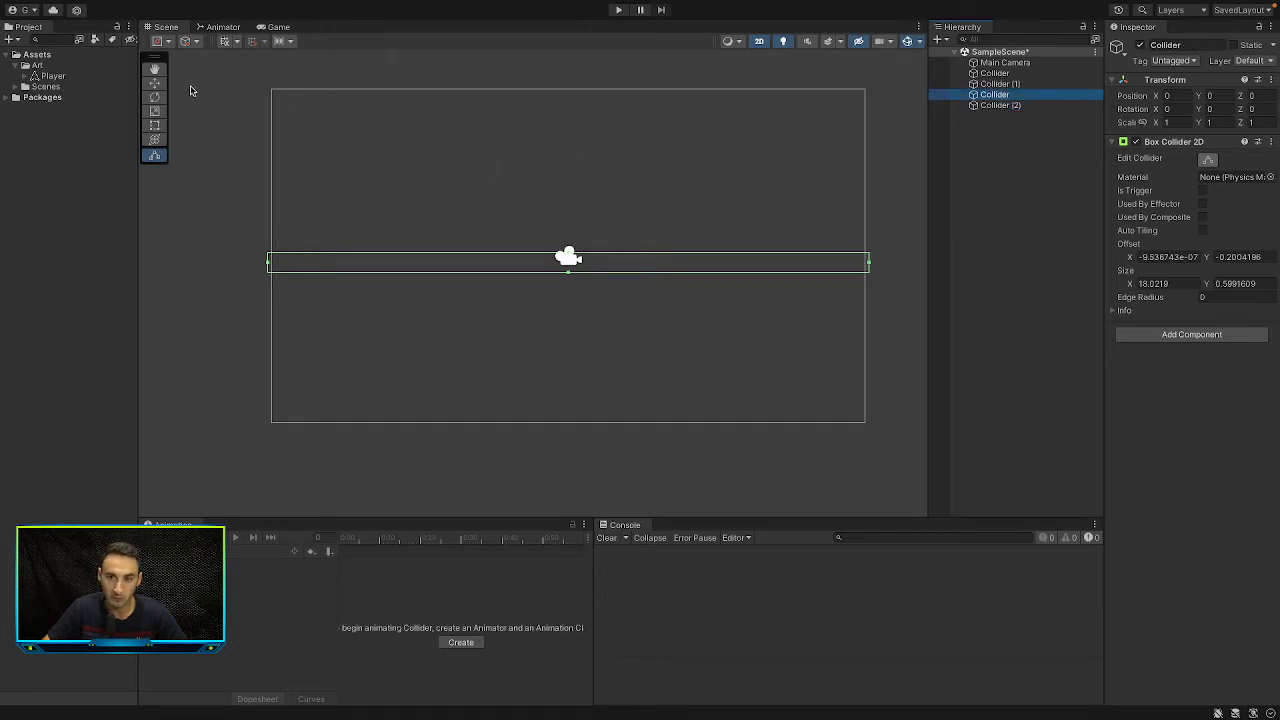
left_click(154, 83)
left_click_drag(558, 215, 566, 29)
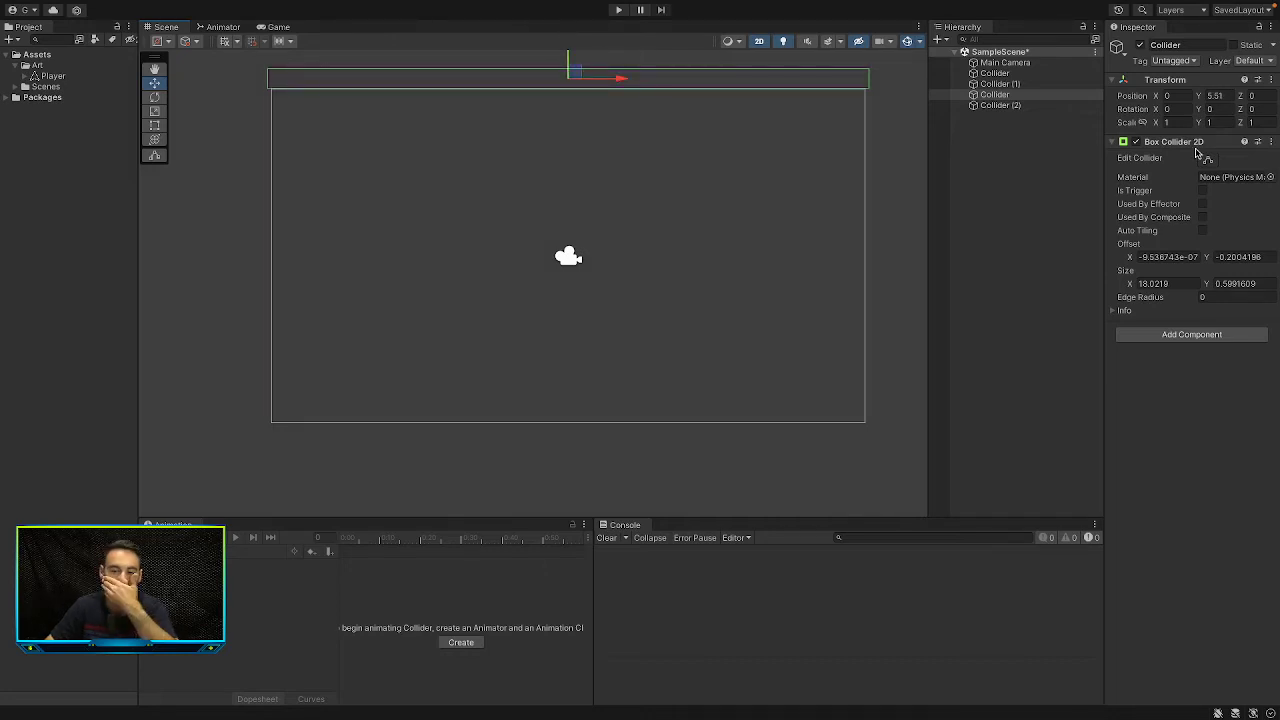
left_click(1233, 95)
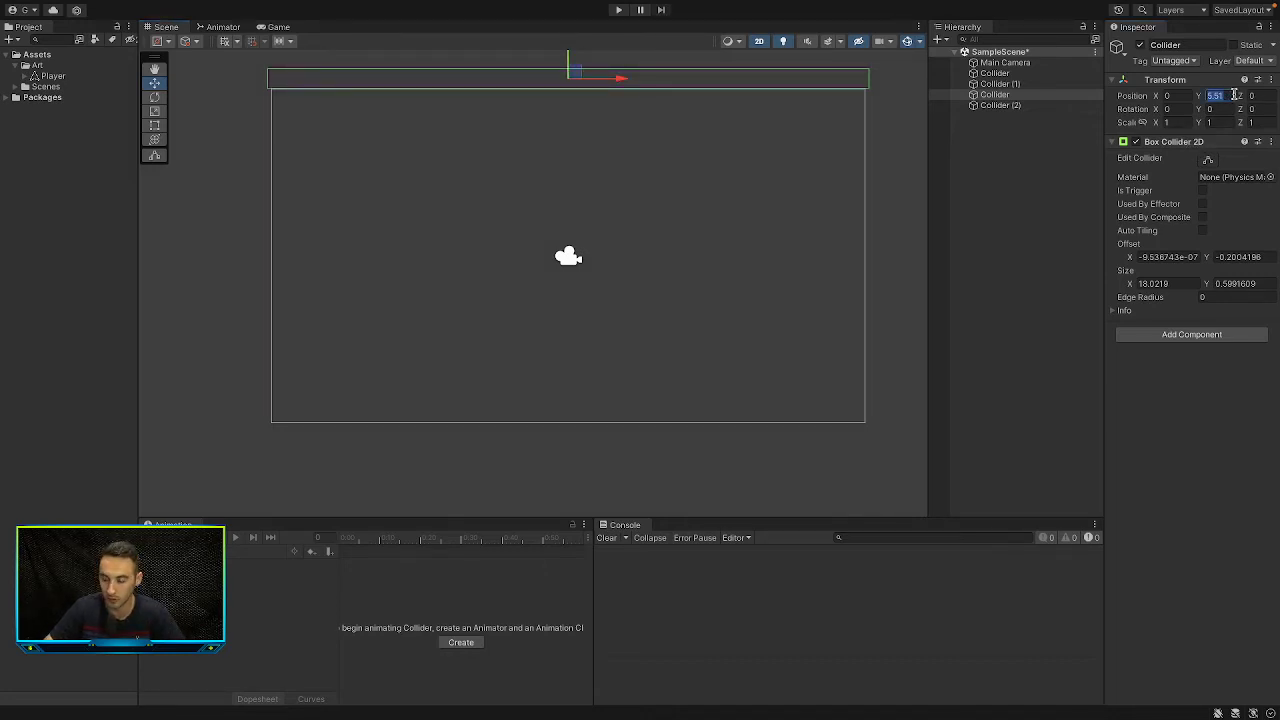
type("5.5")
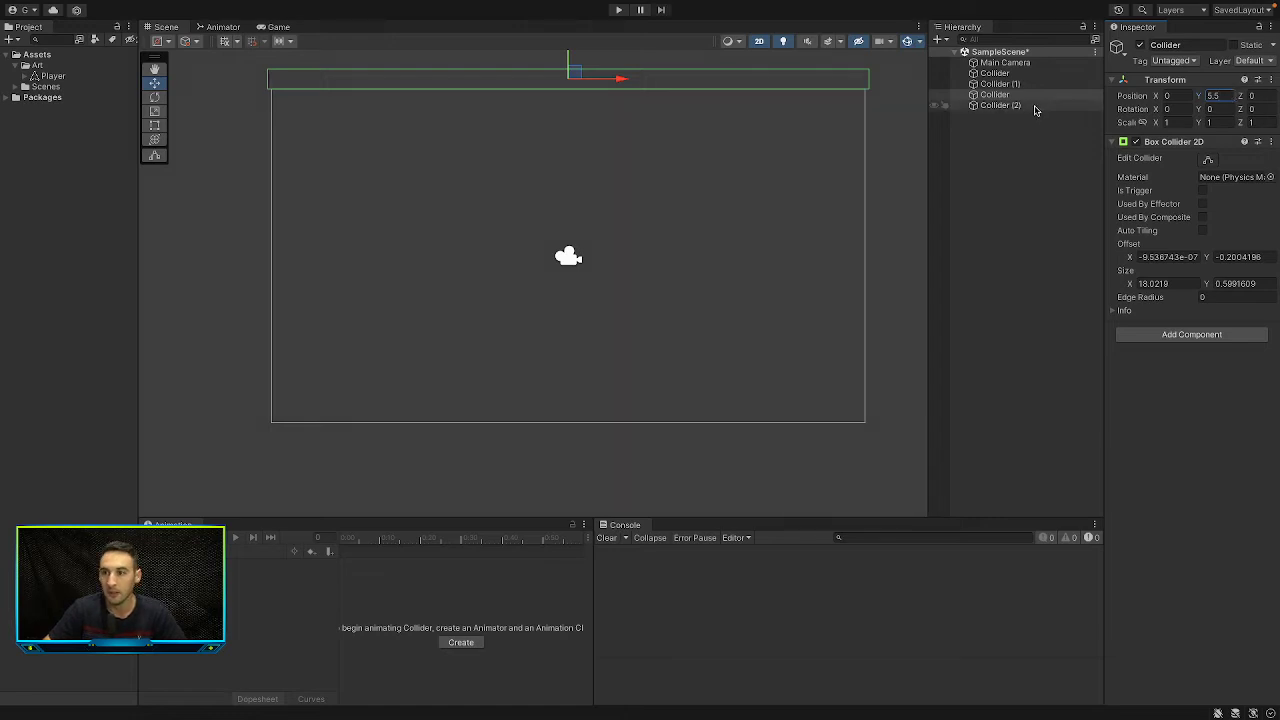
- Set Collider (2)'s Position Y to -5.1 along the frame's bottom edge
left_click(1035, 107)
left_click(1233, 95)
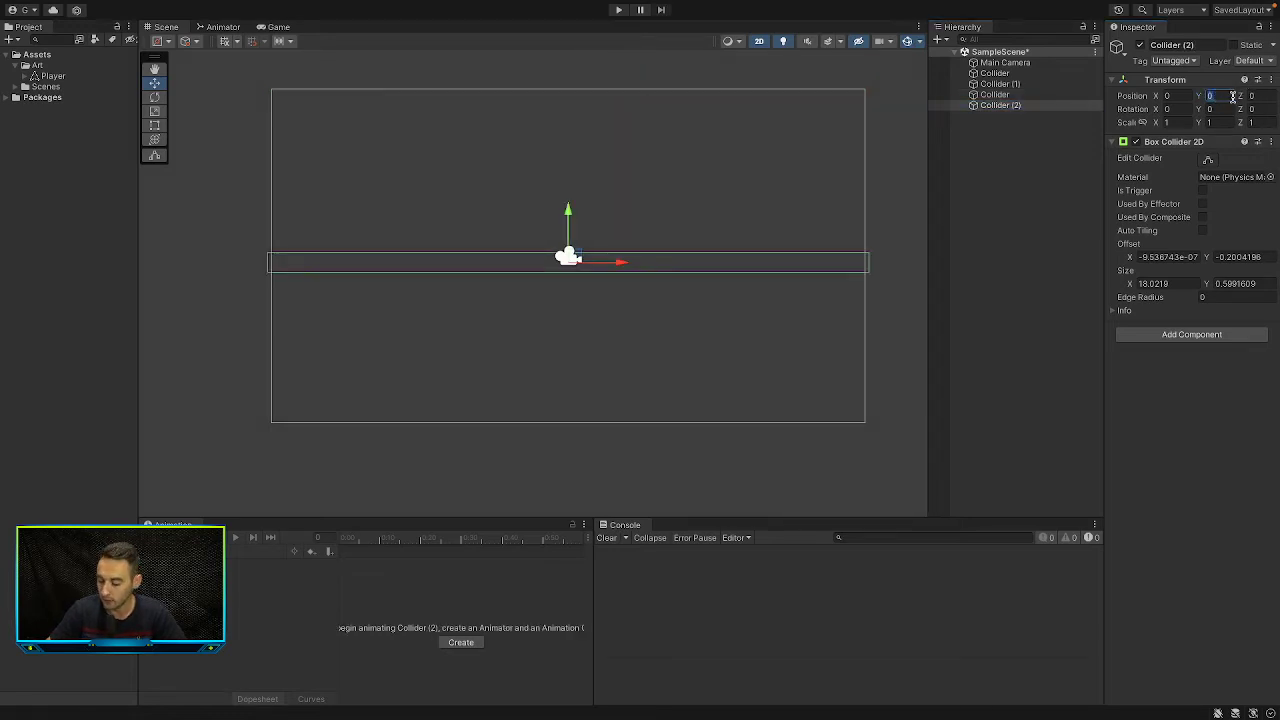
type("-5.5")
key("BackSpace")
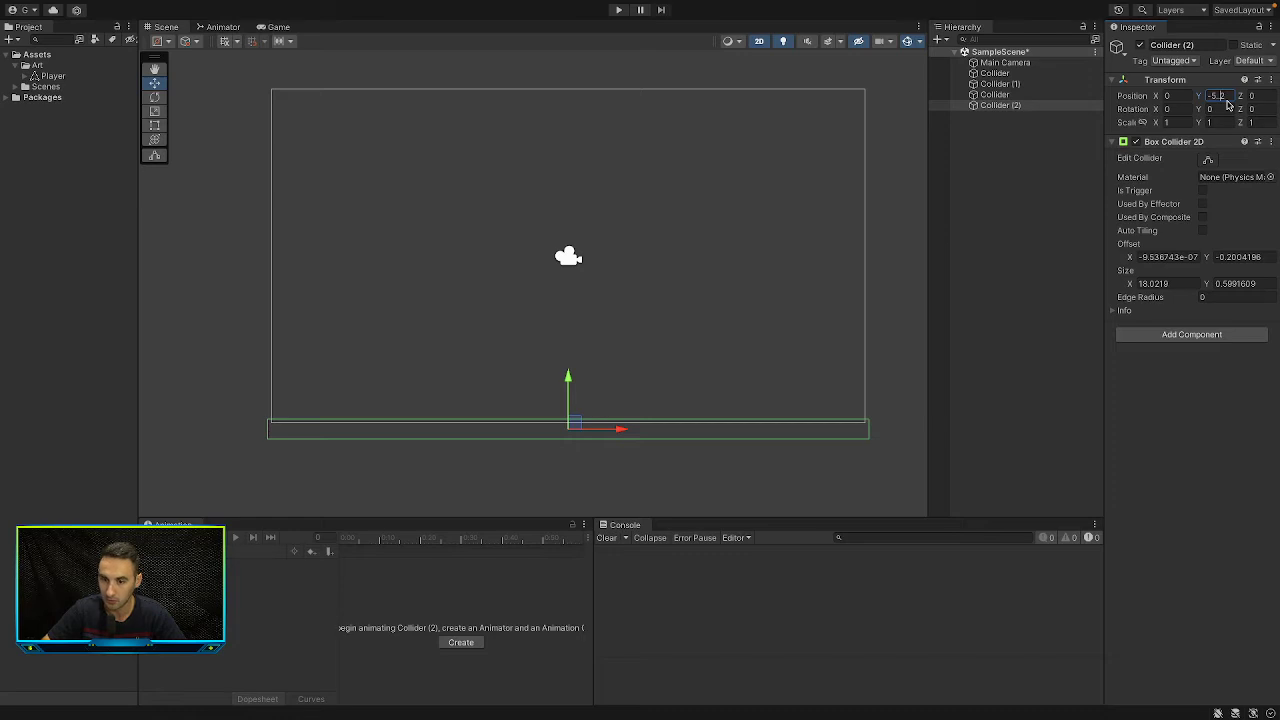
key("BackSpace")
type("4")
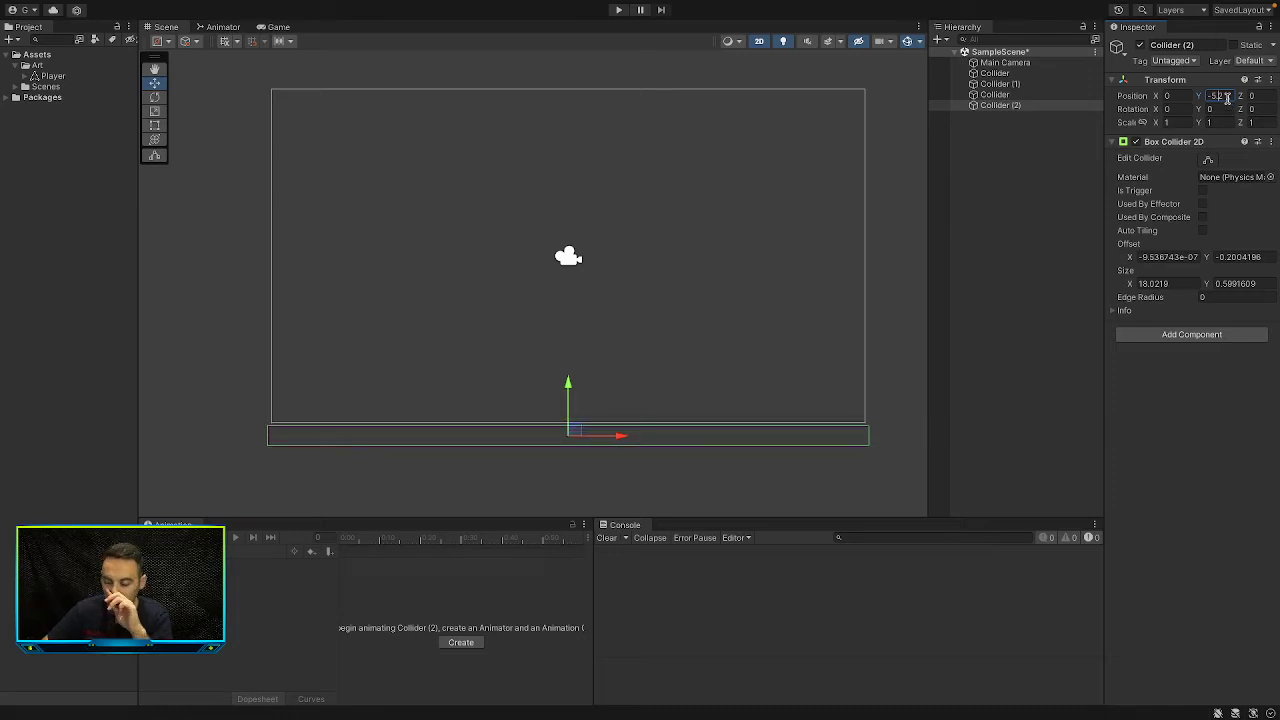
key("BackSpace")
type("1")
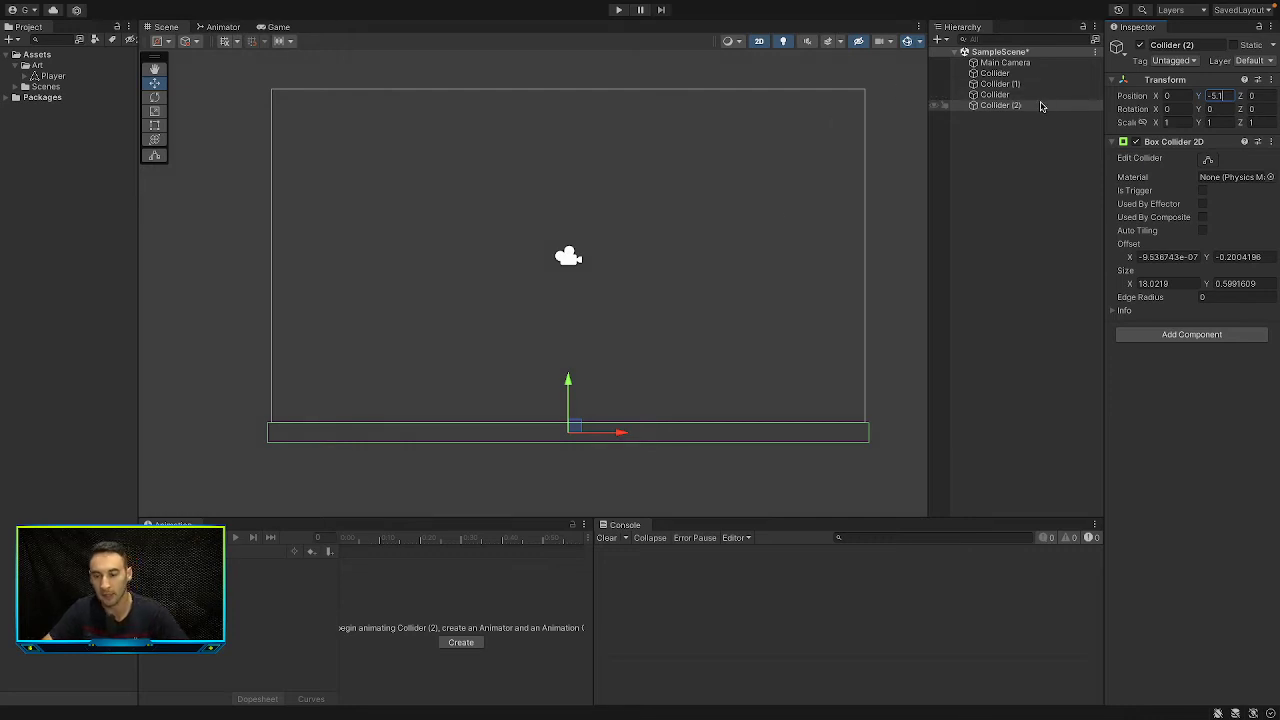
- Rename all four boundary objects to Collider at once
left_click(1030, 73, "shift")
left_click(1168, 44)
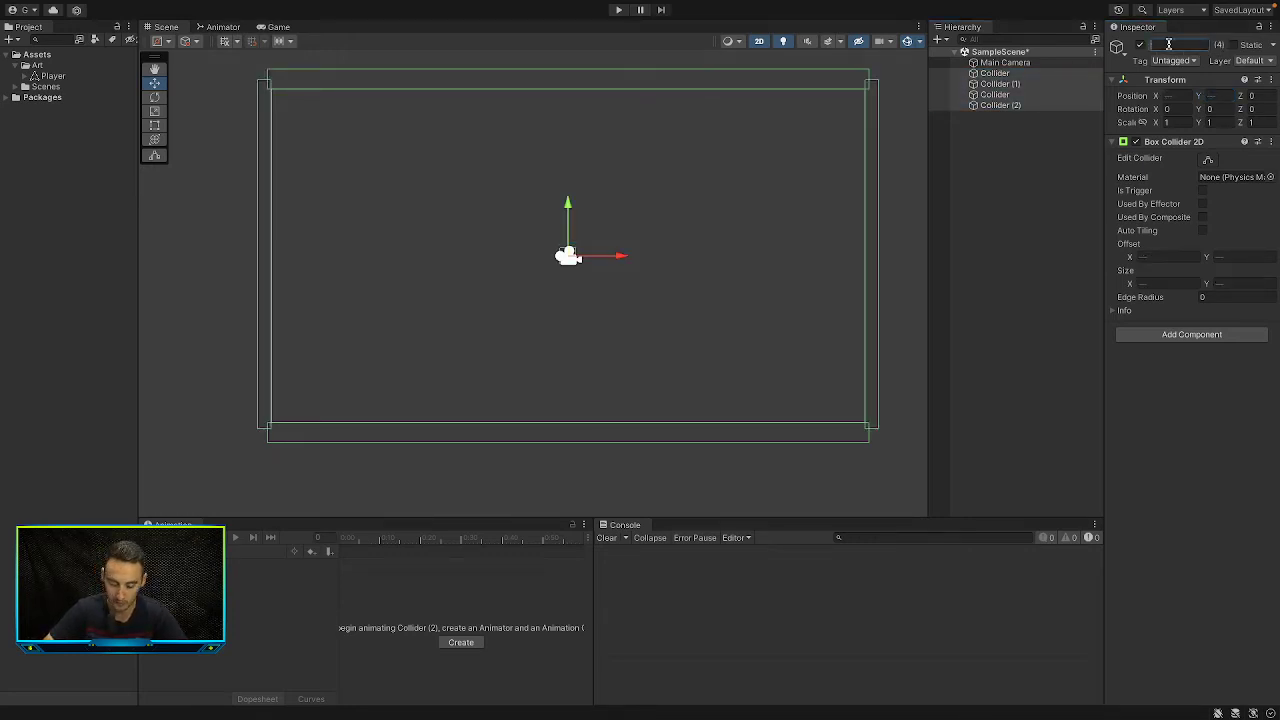
type("Collider")
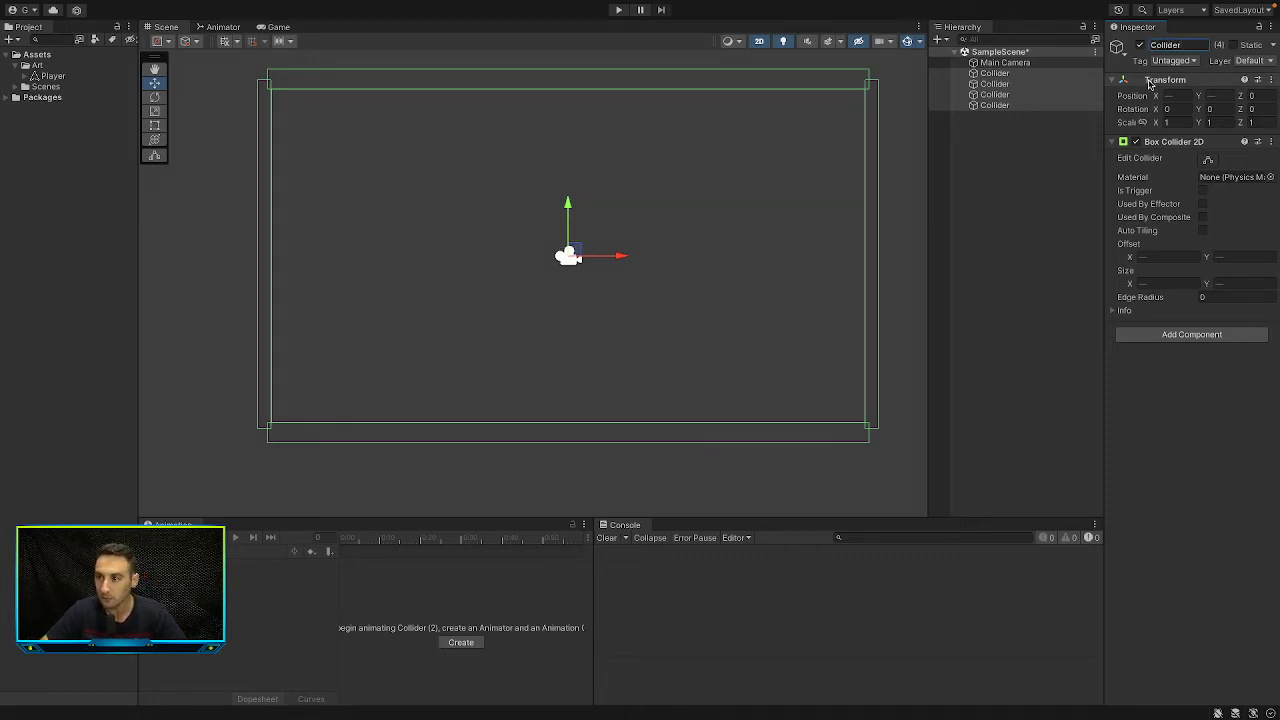
- Create a new tag named Collider in the tag manager
left_click(1188, 62)
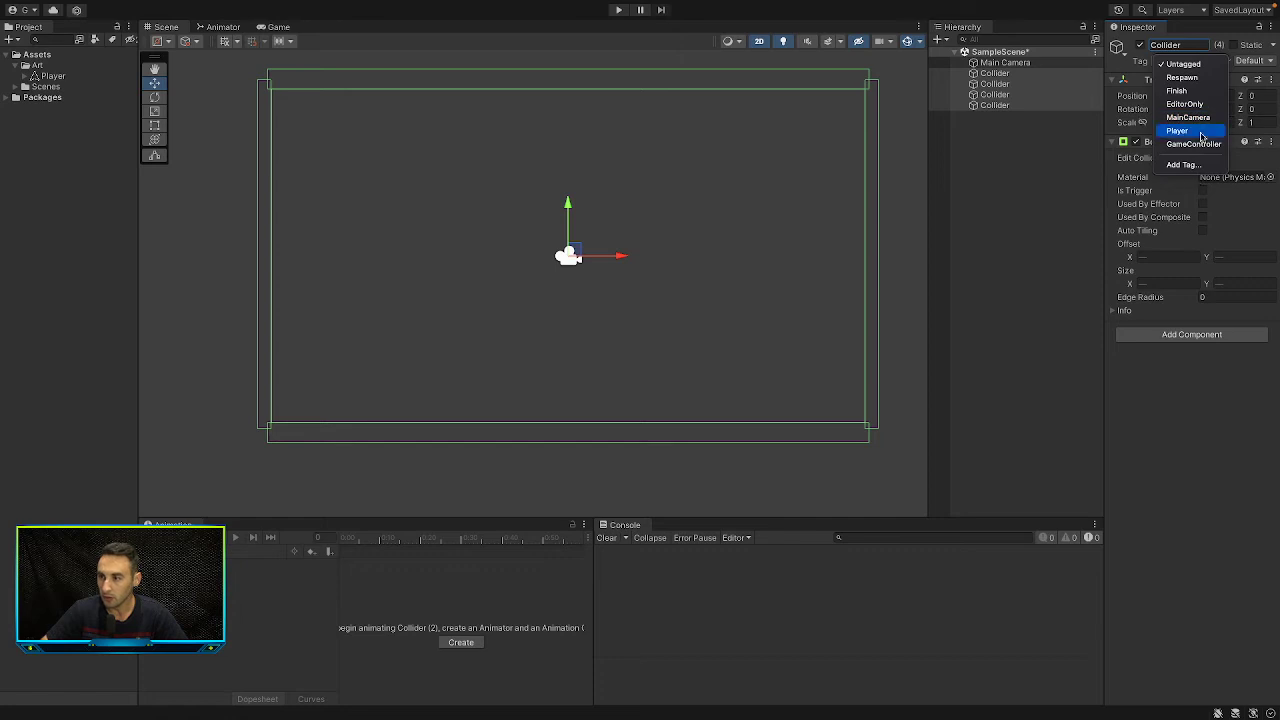
left_click(1210, 165)
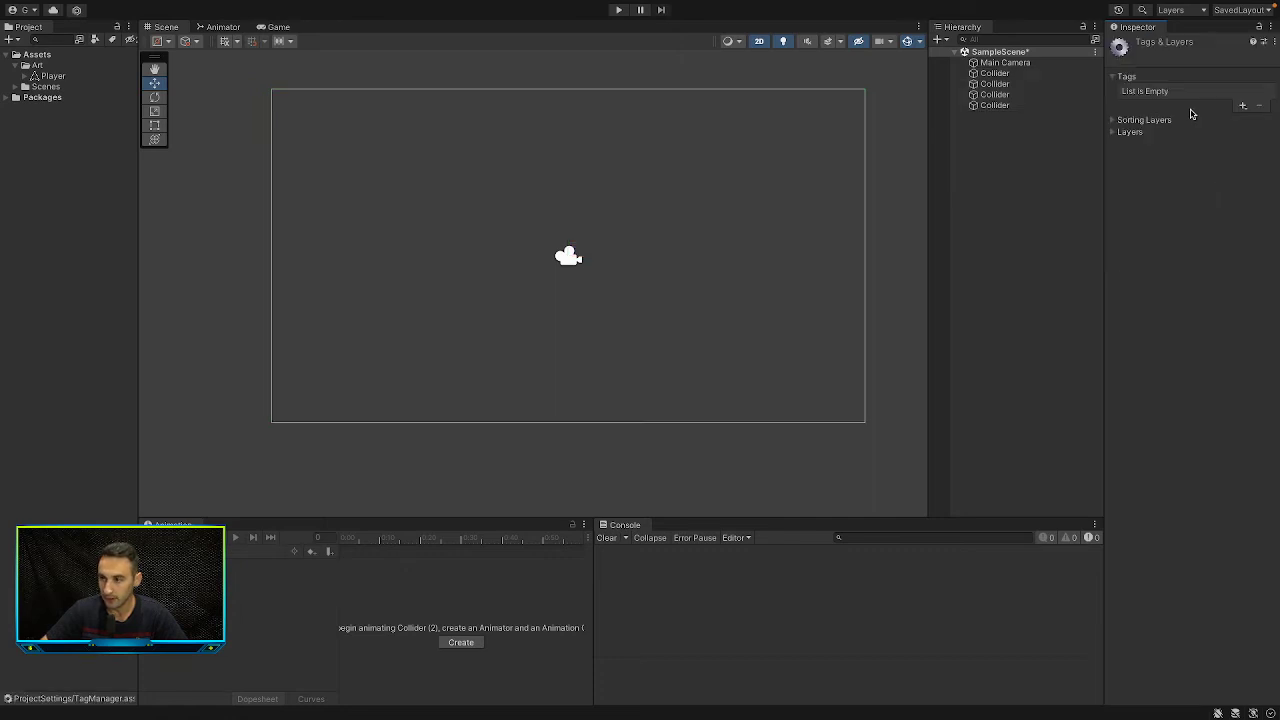
left_click(1243, 106)
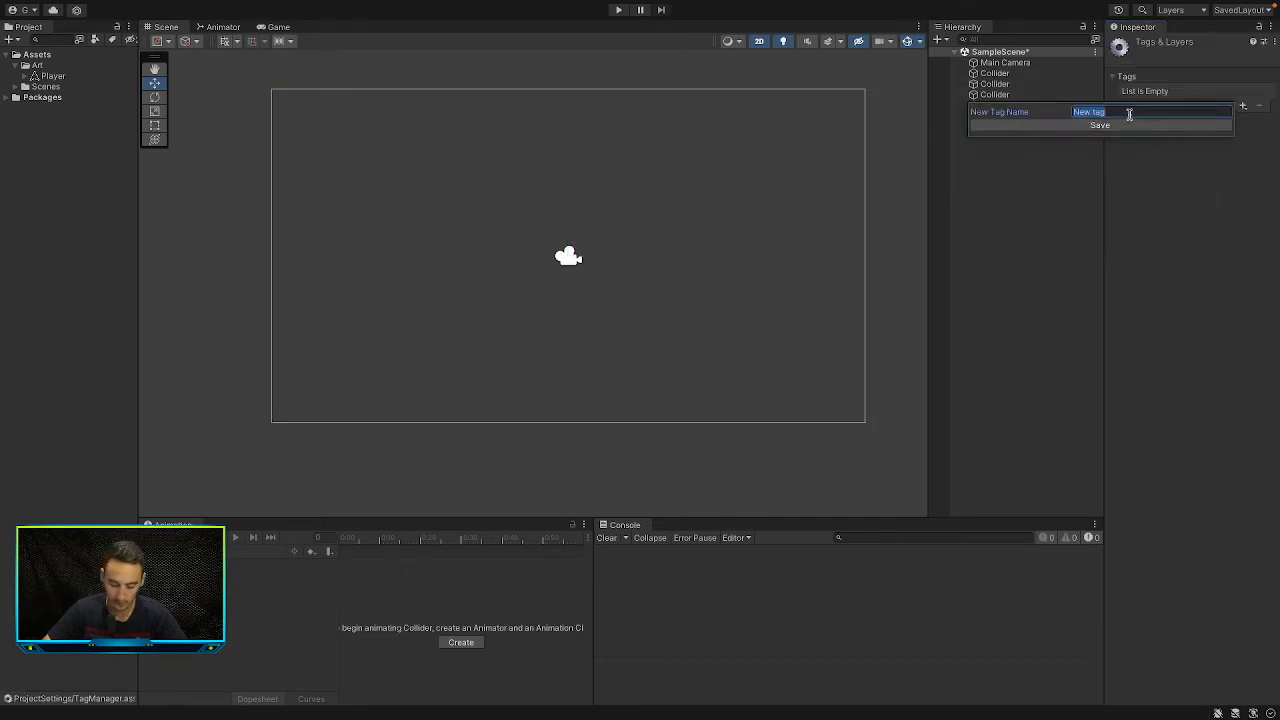
type("Collider")
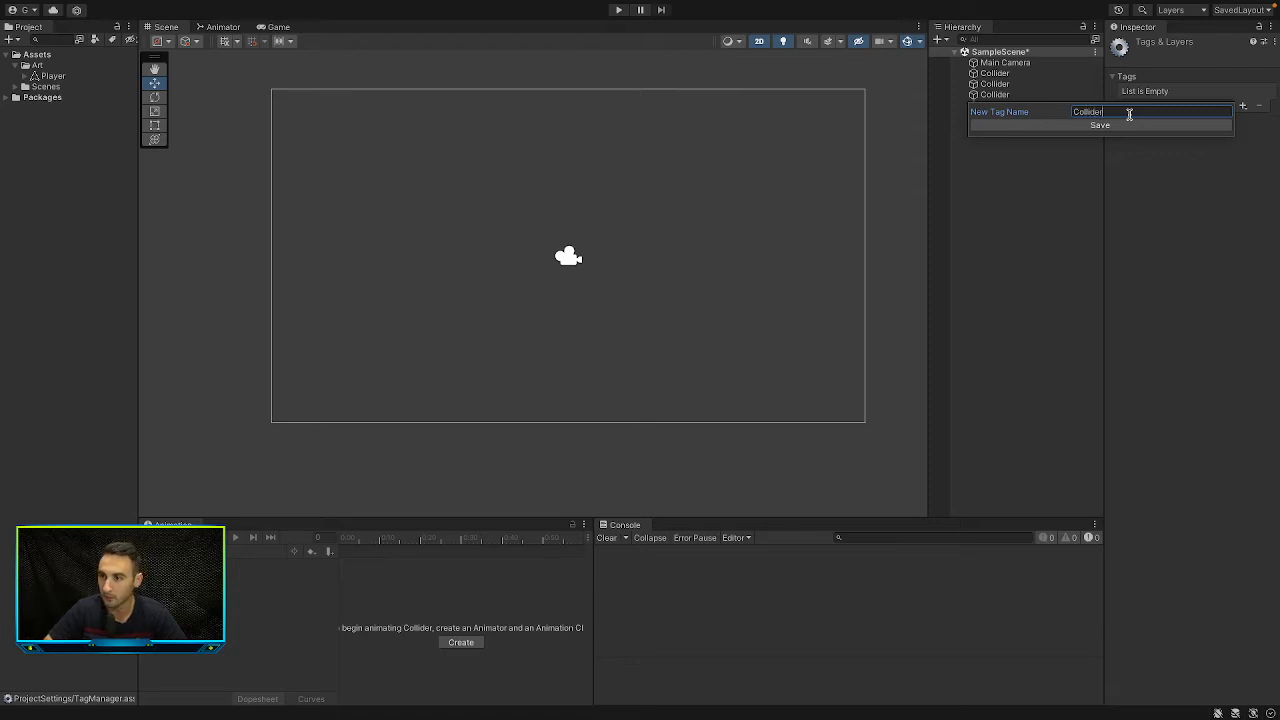
key("Return")
- Assign the Collider tag to all four collider objects
left_click(1015, 106)
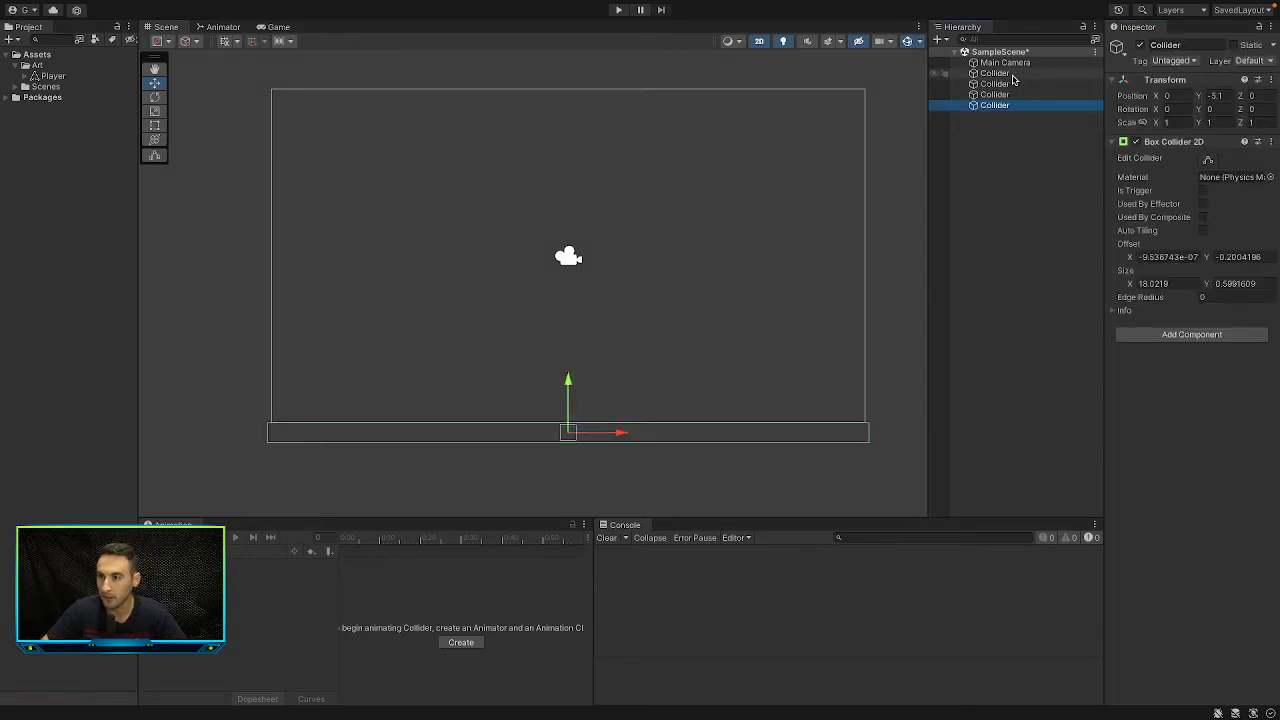
left_click(995, 73, "shift")
left_click(1185, 61)
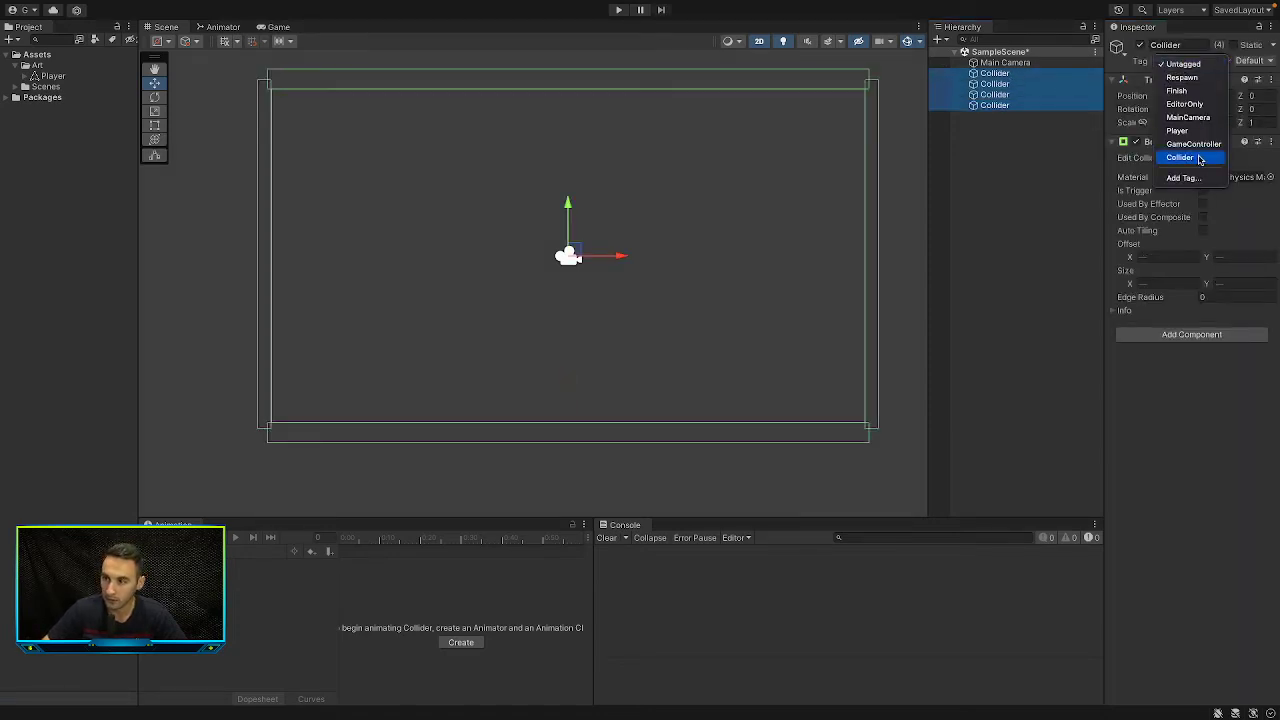
left_click(1197, 158)
left_click(1048, 145)
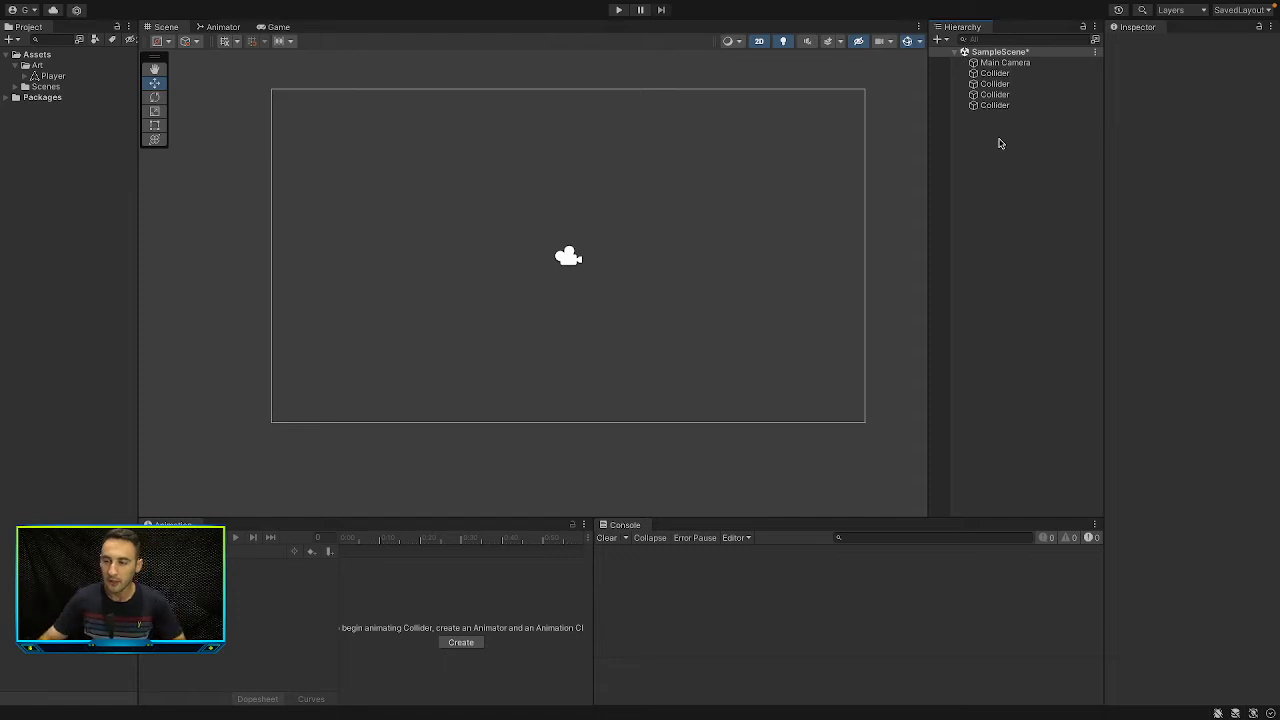
- Create a new empty object named Colliders
left_click(996, 73)
left_click(996, 84)
left_click(996, 94)
left_click(1000, 128)
right_click(1000, 128)
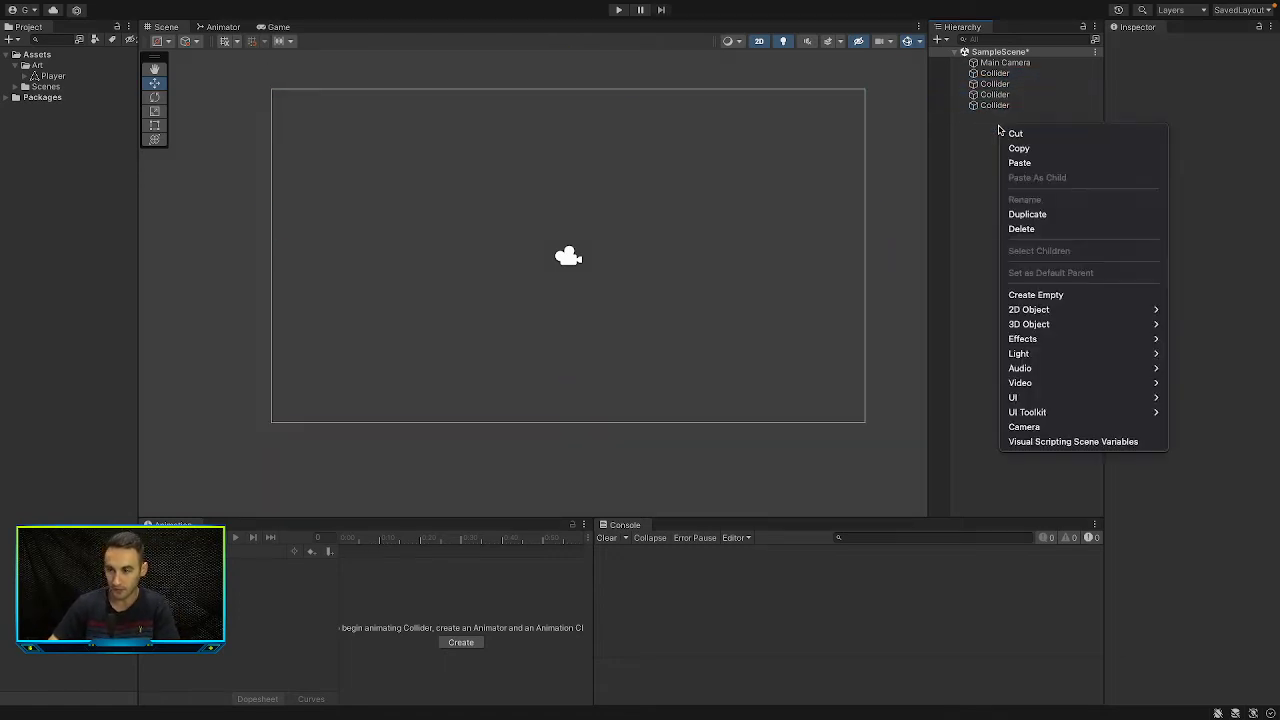
left_click(1030, 295)
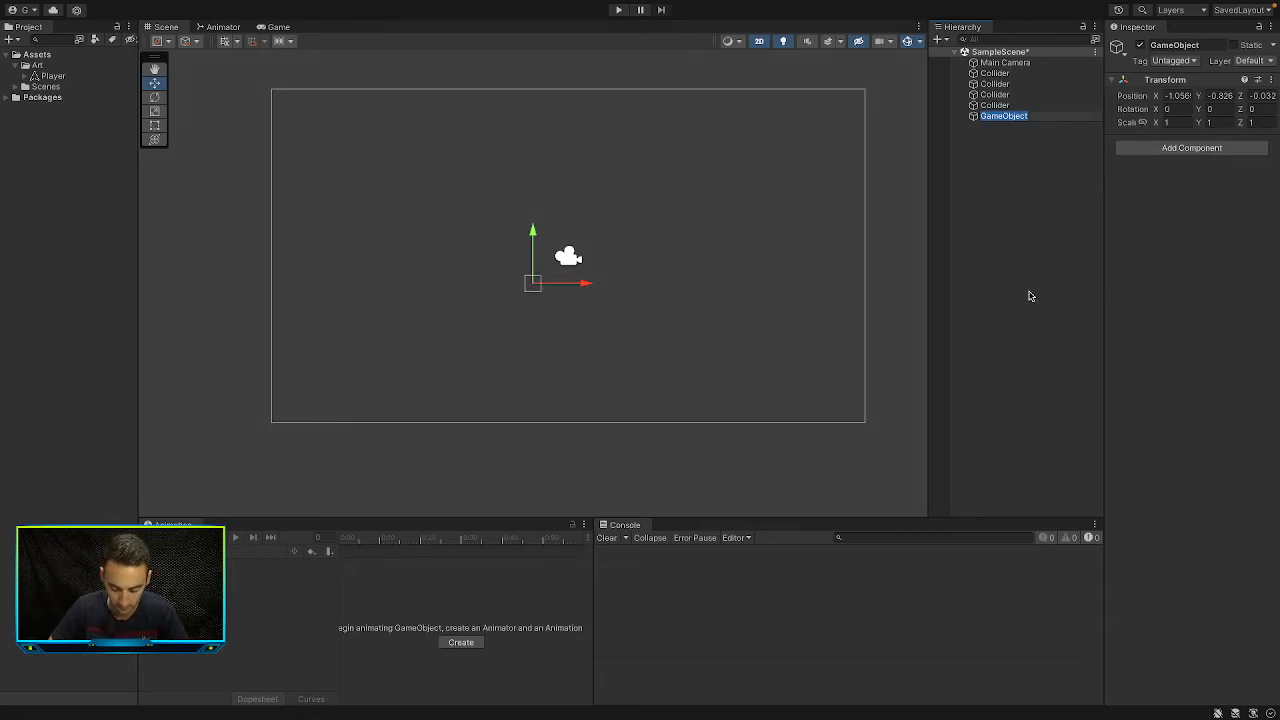
type("Coll")
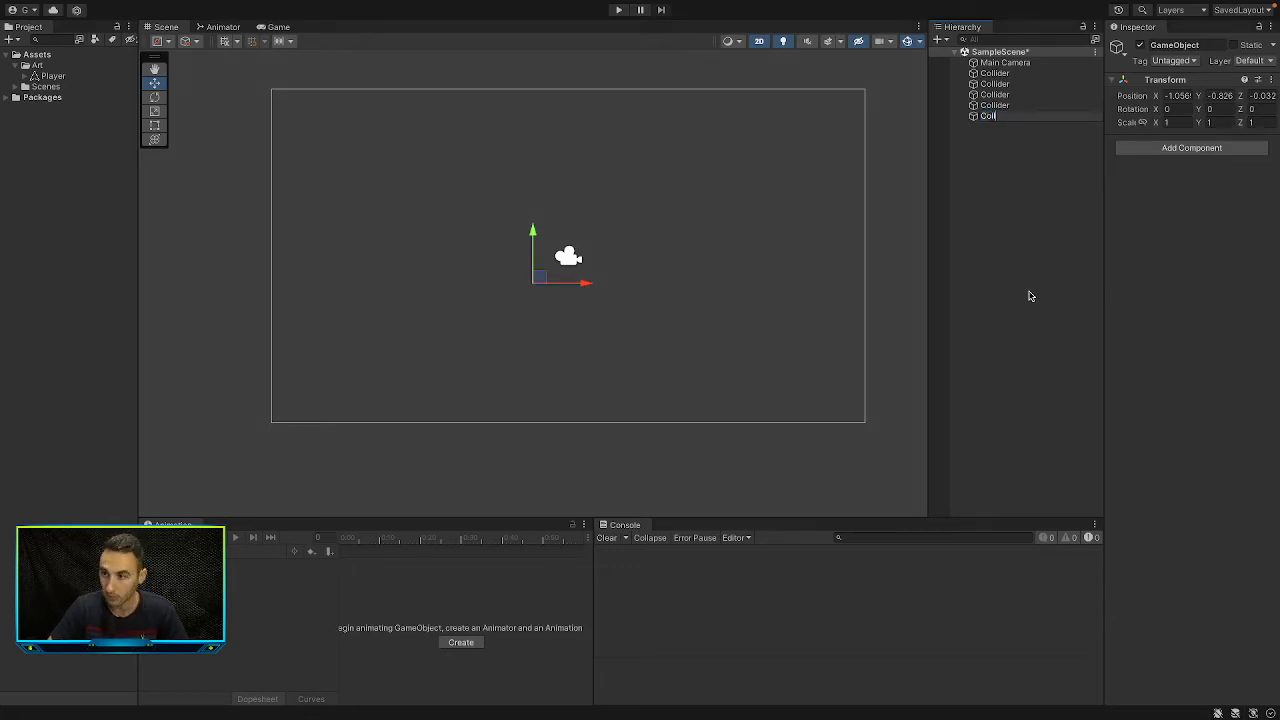
type("iders")
key("Return")
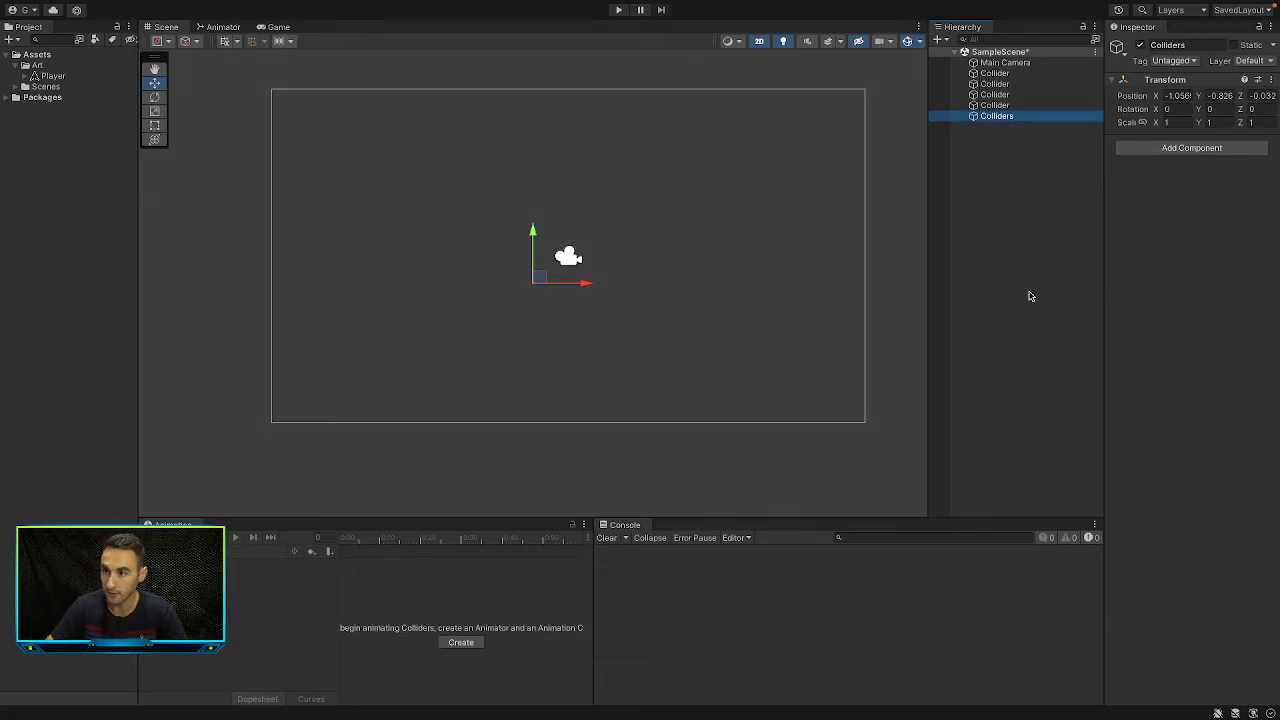
- Group the four Collider objects under the Colliders parent and collapse it
left_click(1005, 105)
left_click(1005, 78, "shift")
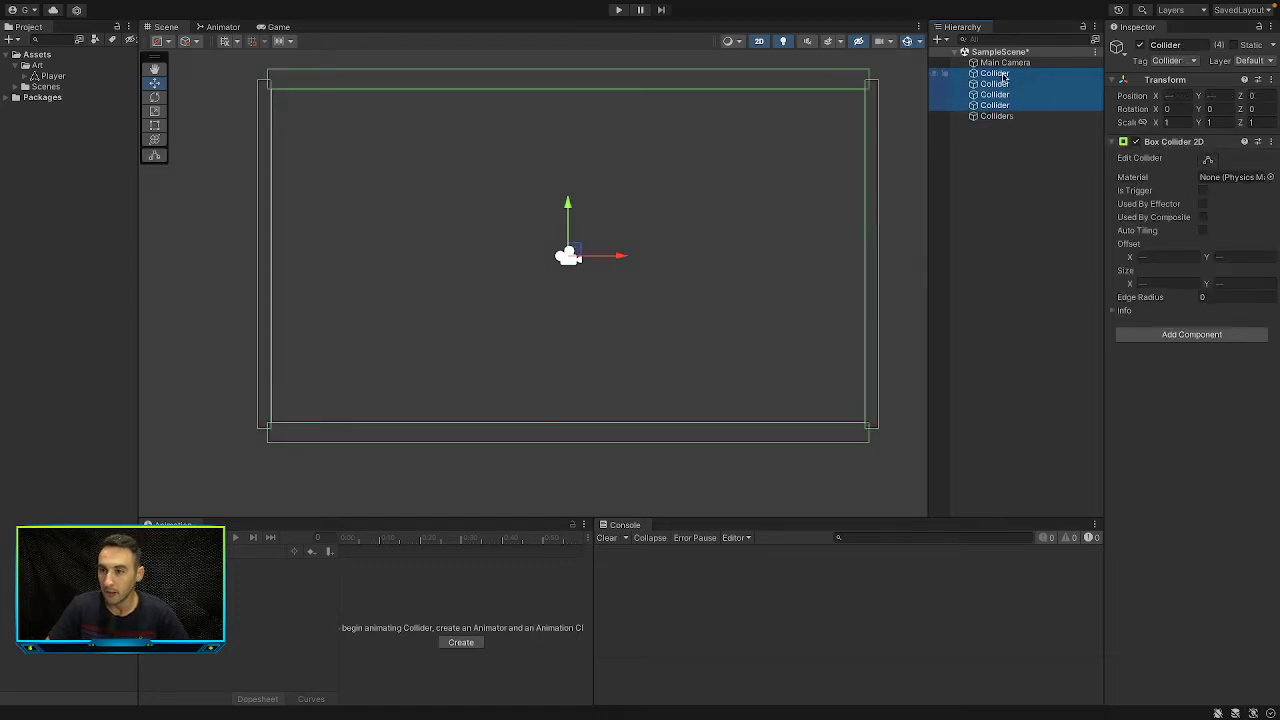
left_click_drag(1005, 78, 1006, 118)
left_click(1023, 149)
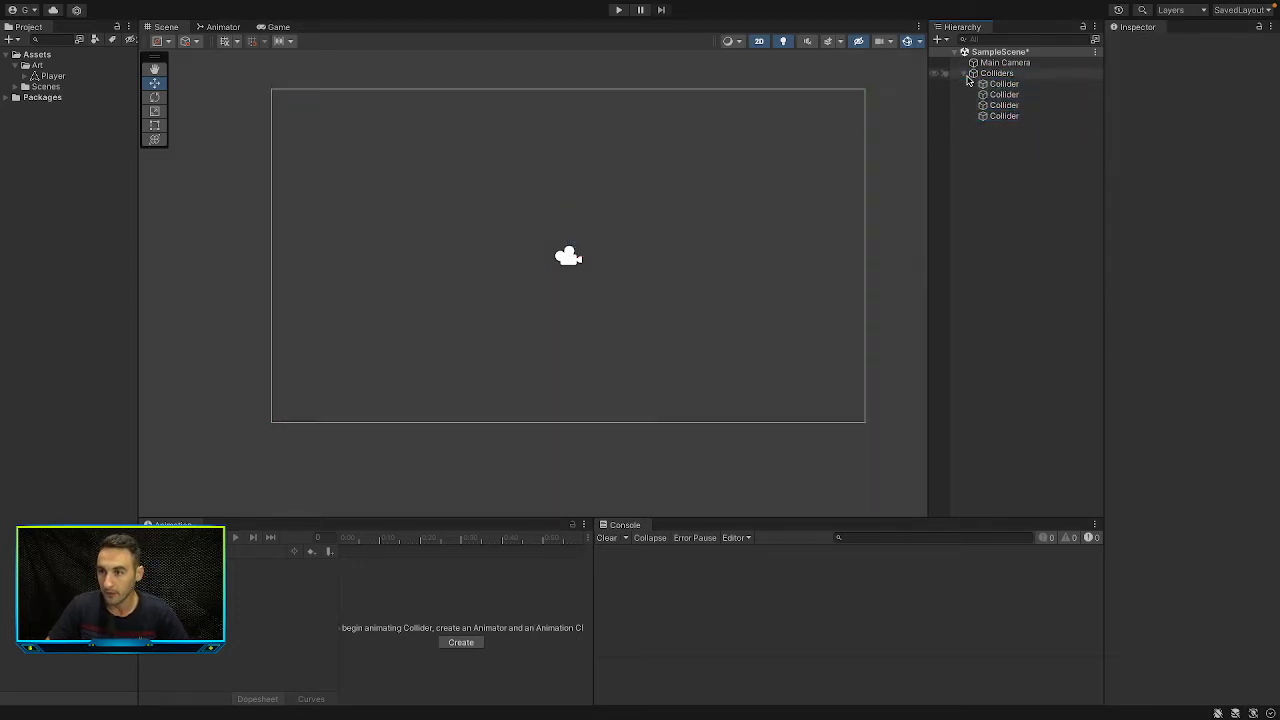
left_click(964, 73)
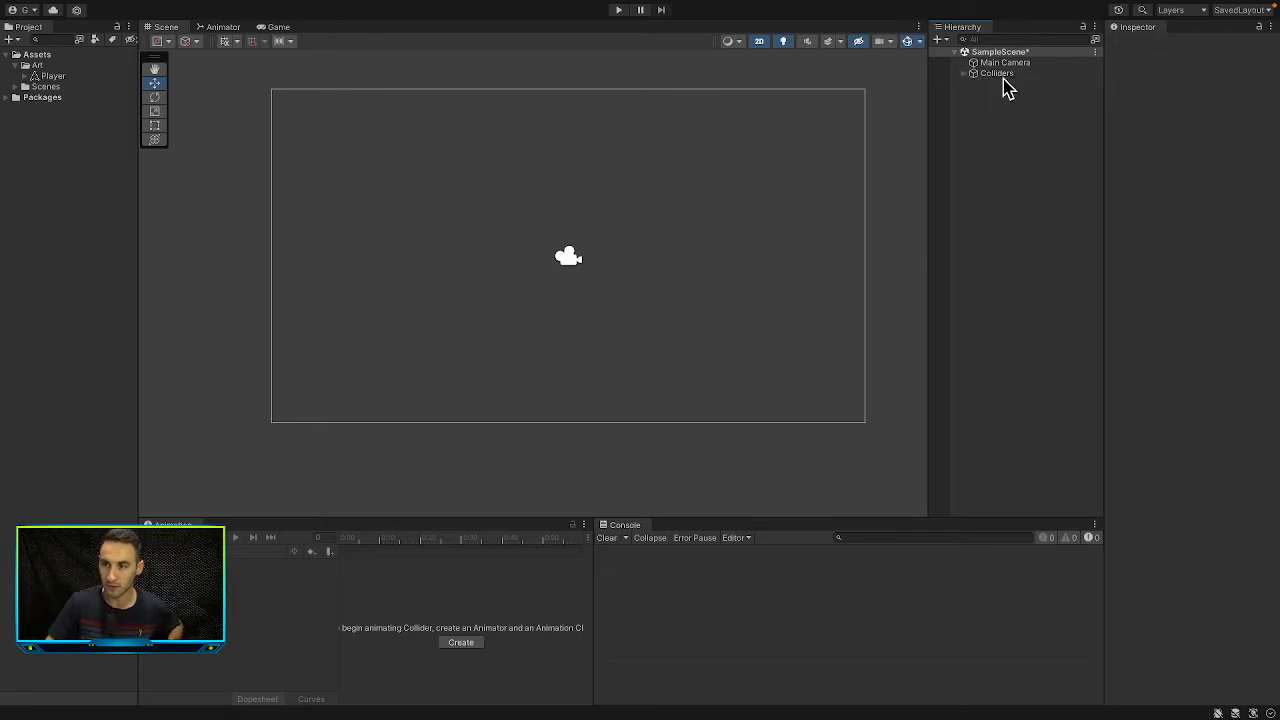
- Select Colliders to view its box outlines and save SampleScene
left_click(1000, 75)
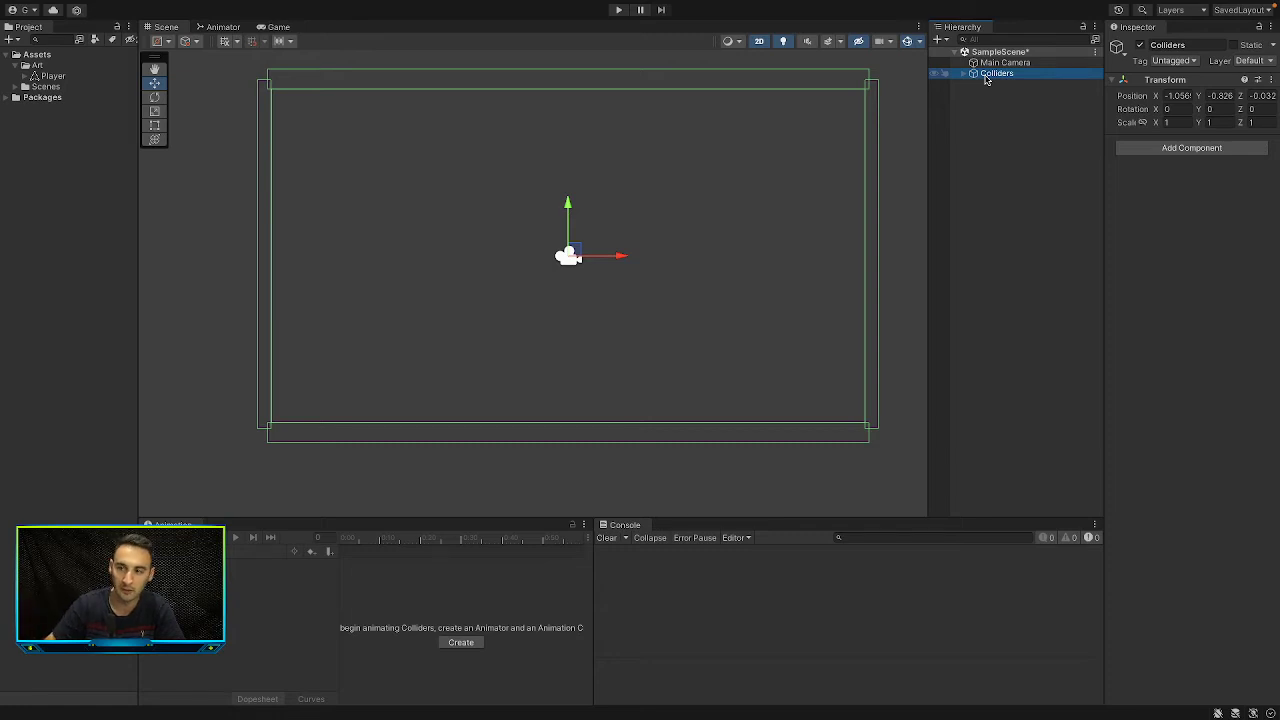
left_click(1020, 136)
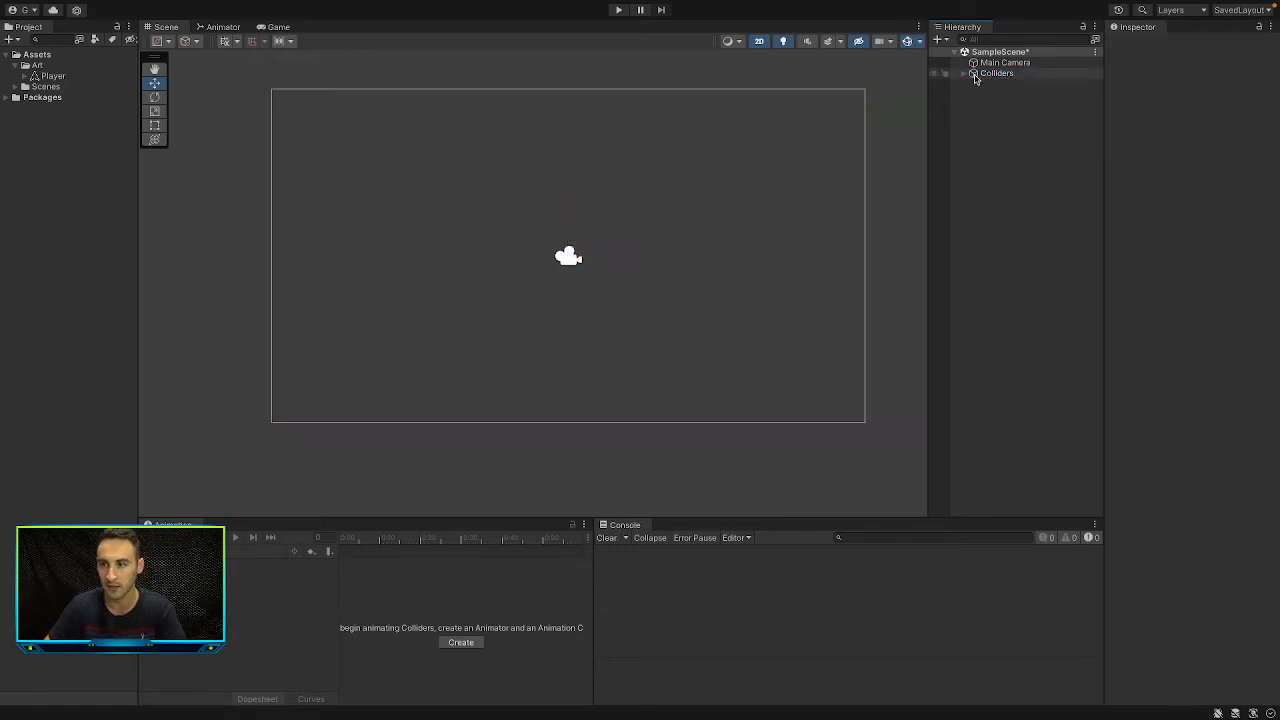
left_click(983, 75)
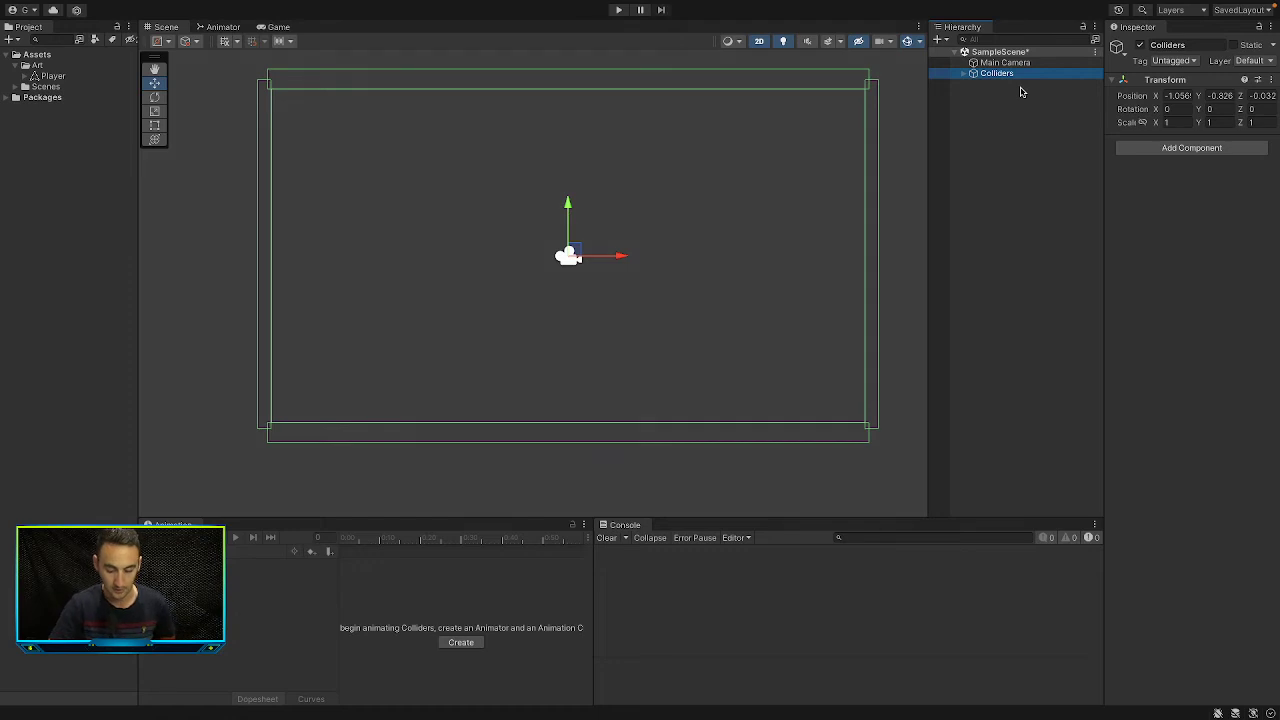
key("ctrl+s")
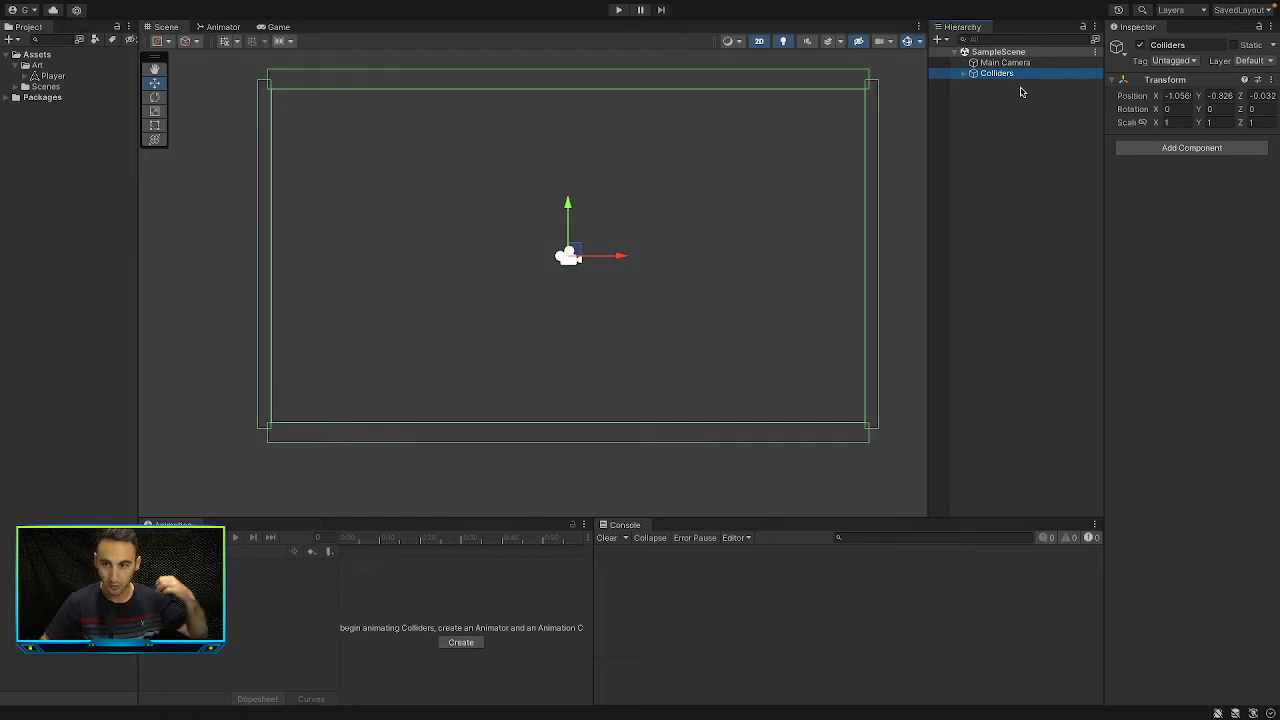
- Add the Player ship sprite to the scene at position 0,0,0 and check the Game view
left_click(279, 27)
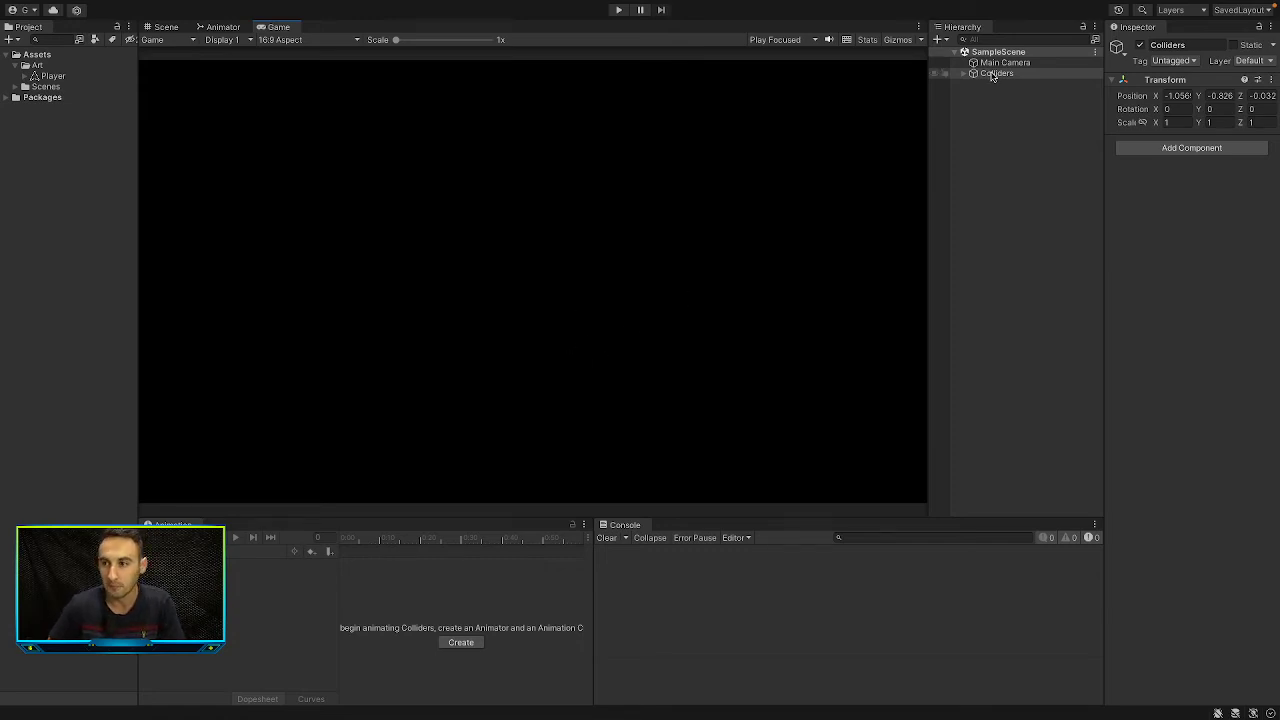
left_click(165, 27)
scroll(527, 266, "down", 3)
left_click_drag(48, 78, 557, 242)
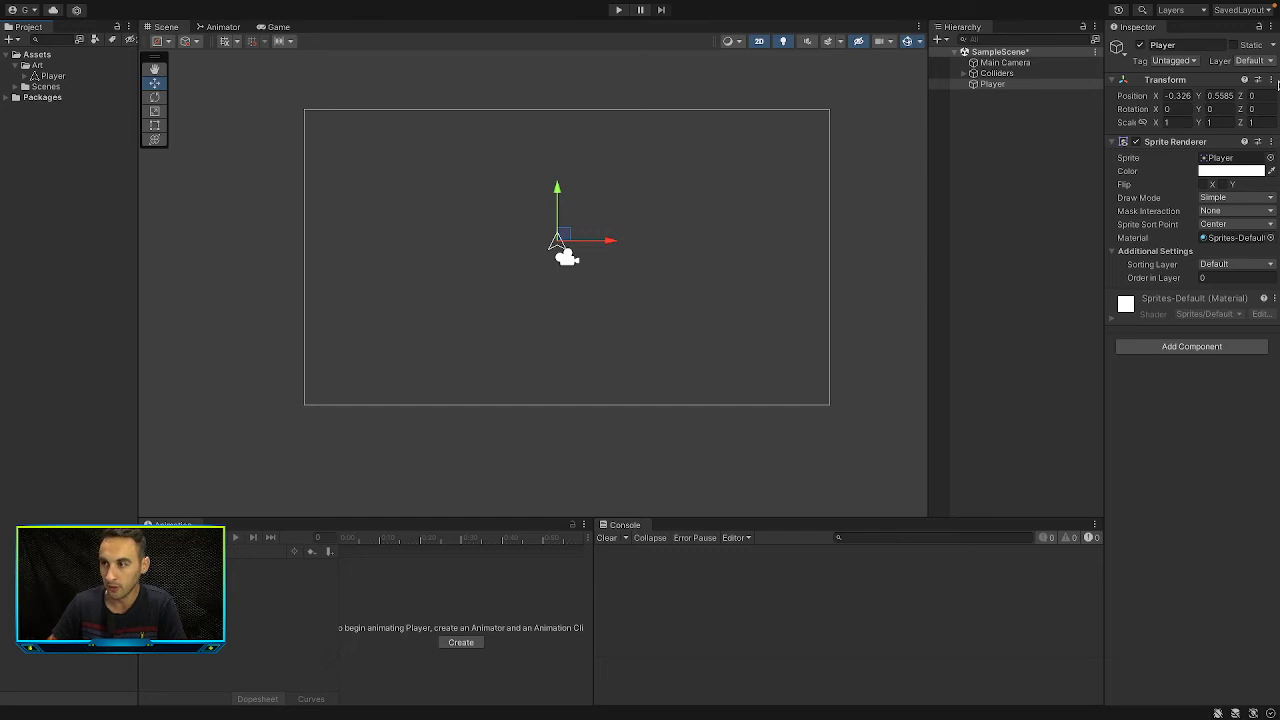
right_click(1240, 95)
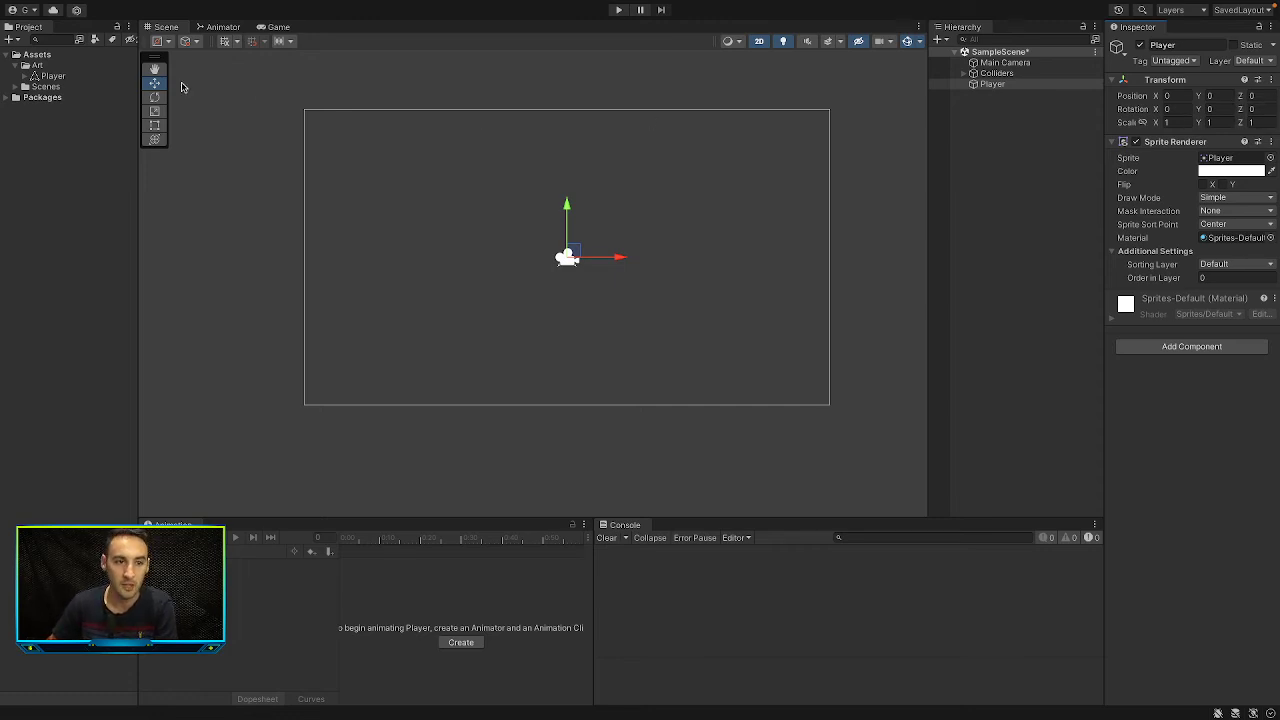
left_click(280, 30)
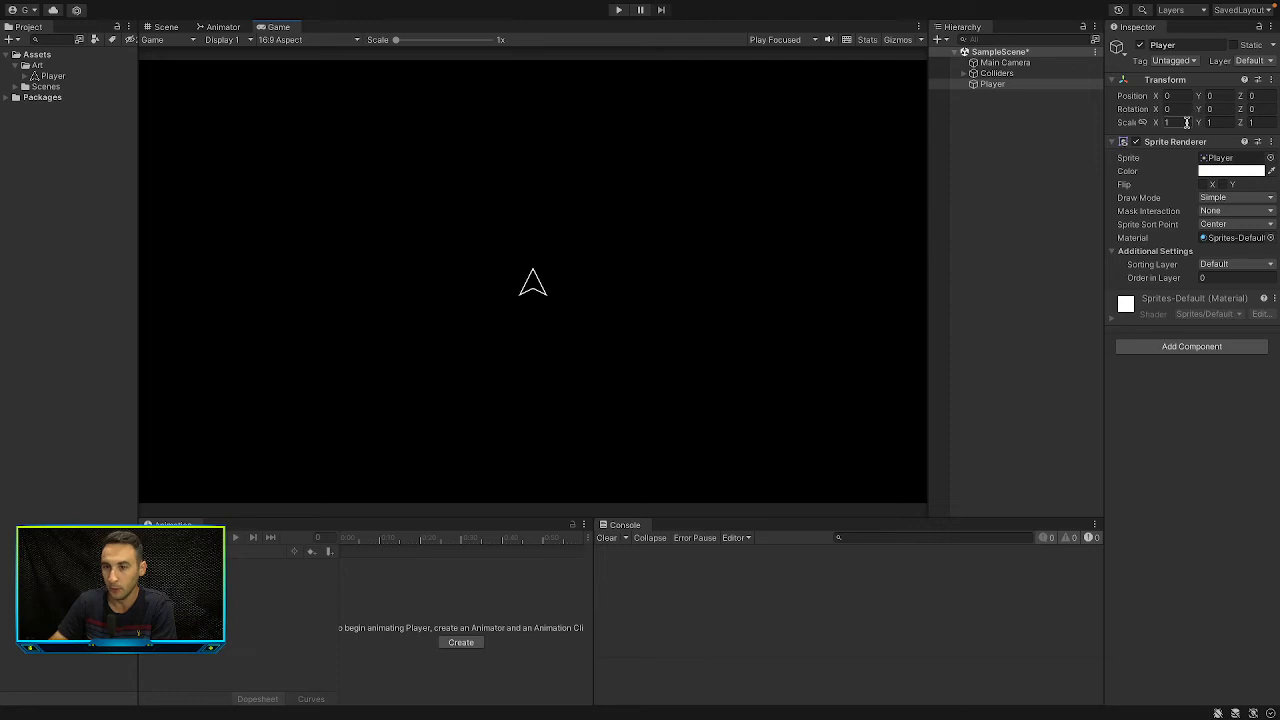
- Create an Assets/Prefabs folder, save Player into it as a prefab, and open the prefab
left_click(52, 77)
left_click(37, 54)
right_click(40, 55)
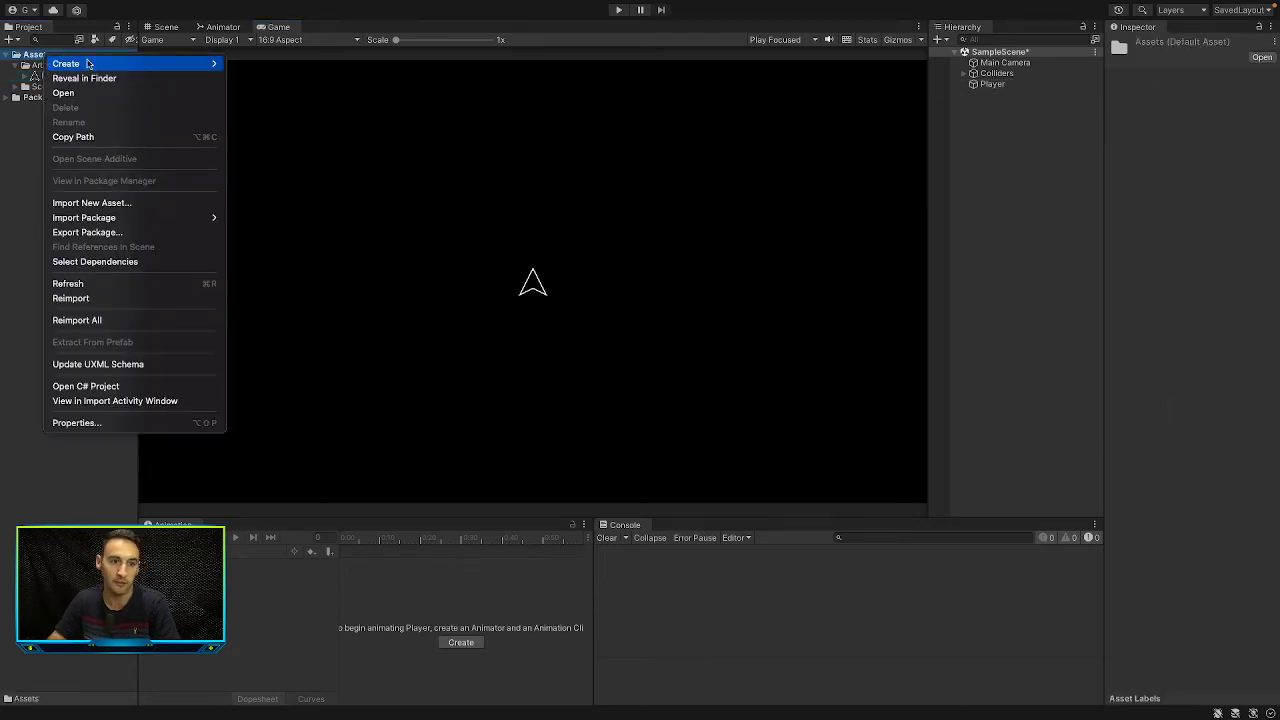
mouse_move(100, 63)
left_click(296, 68)
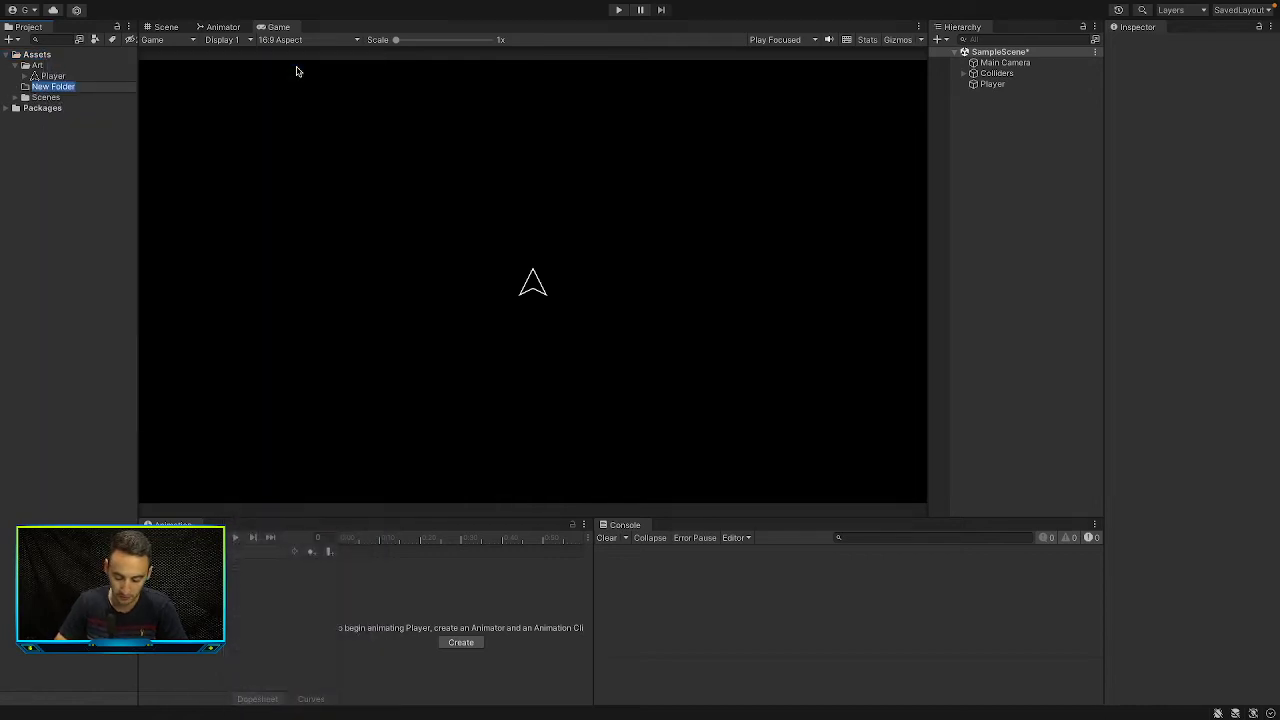
type("Prefabs")
key("Return")
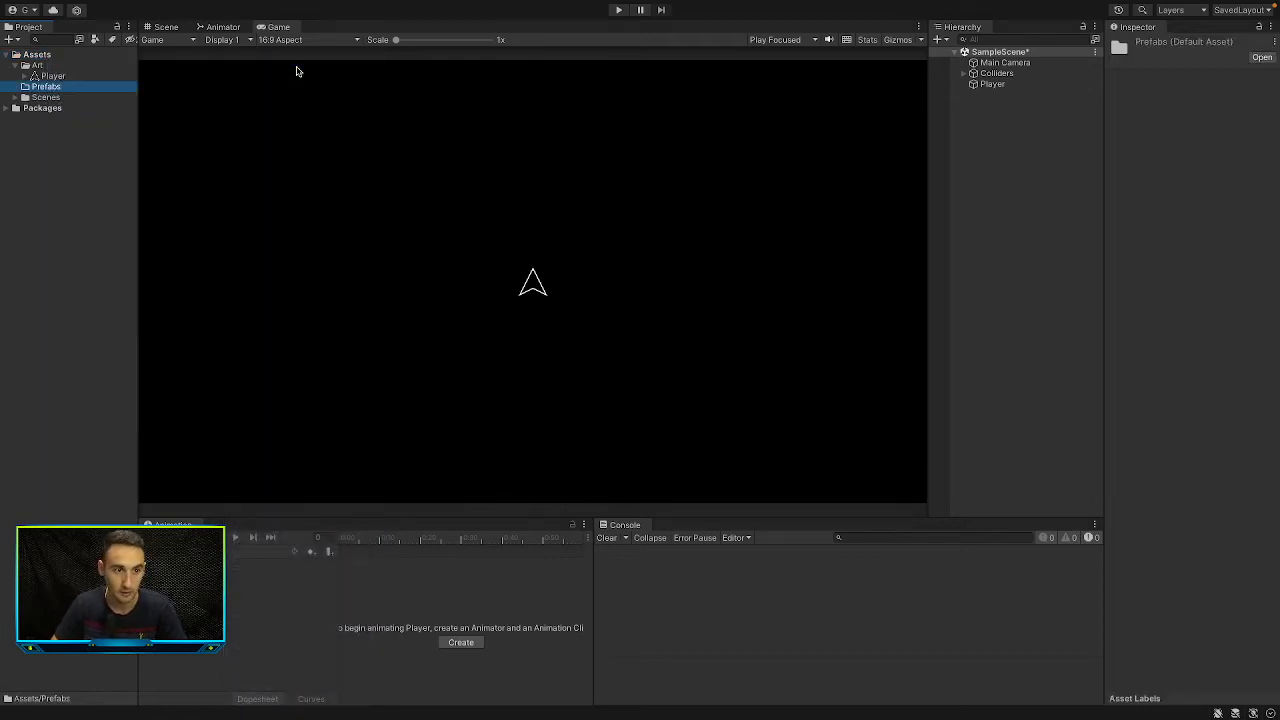
left_click_drag(992, 85, 48, 90)
double_click(50, 99)
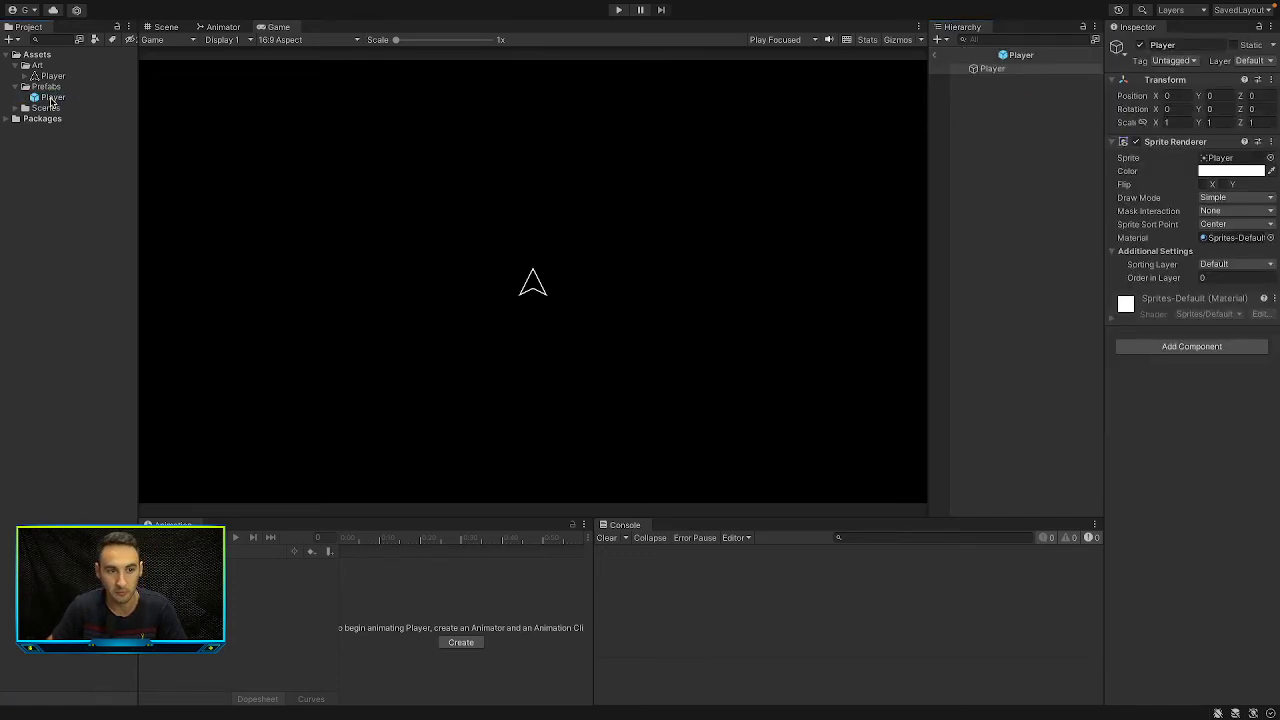
- Try a Player prefab scale of 0.5 and check the shrunken ship in the Game view
left_click(166, 28)
scroll(630, 290, "down", 5)
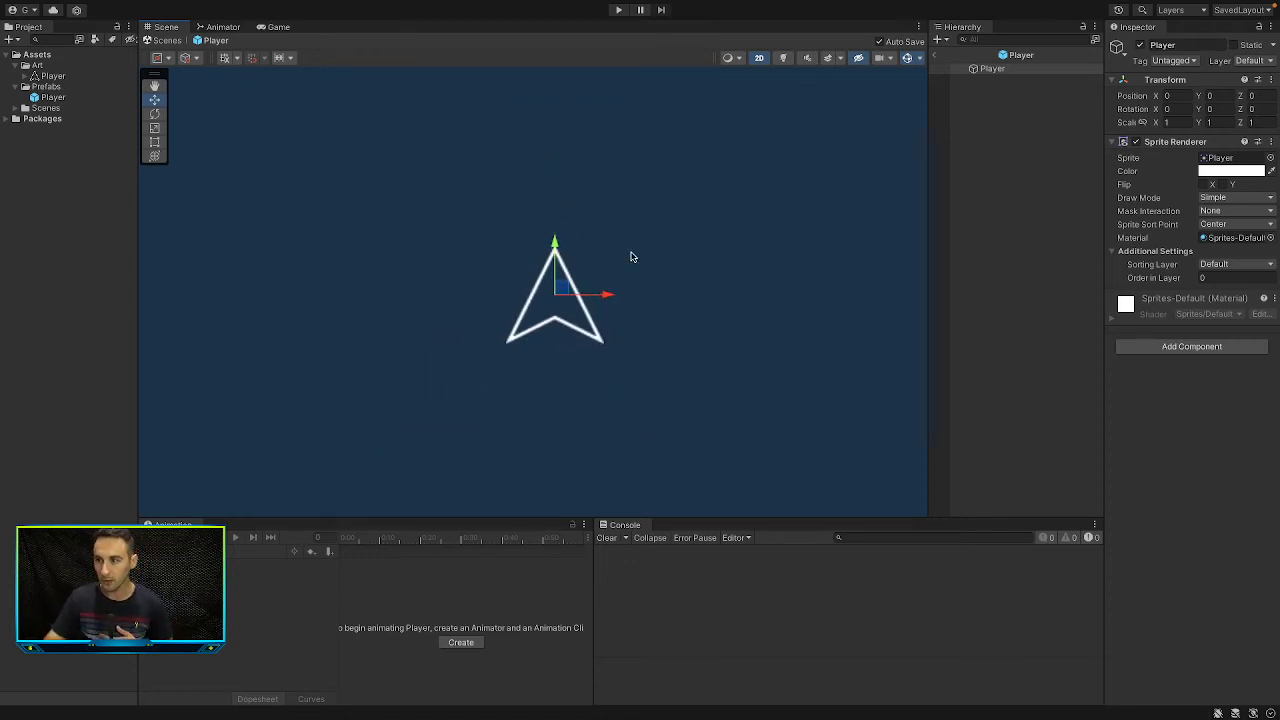
left_click(1184, 122)
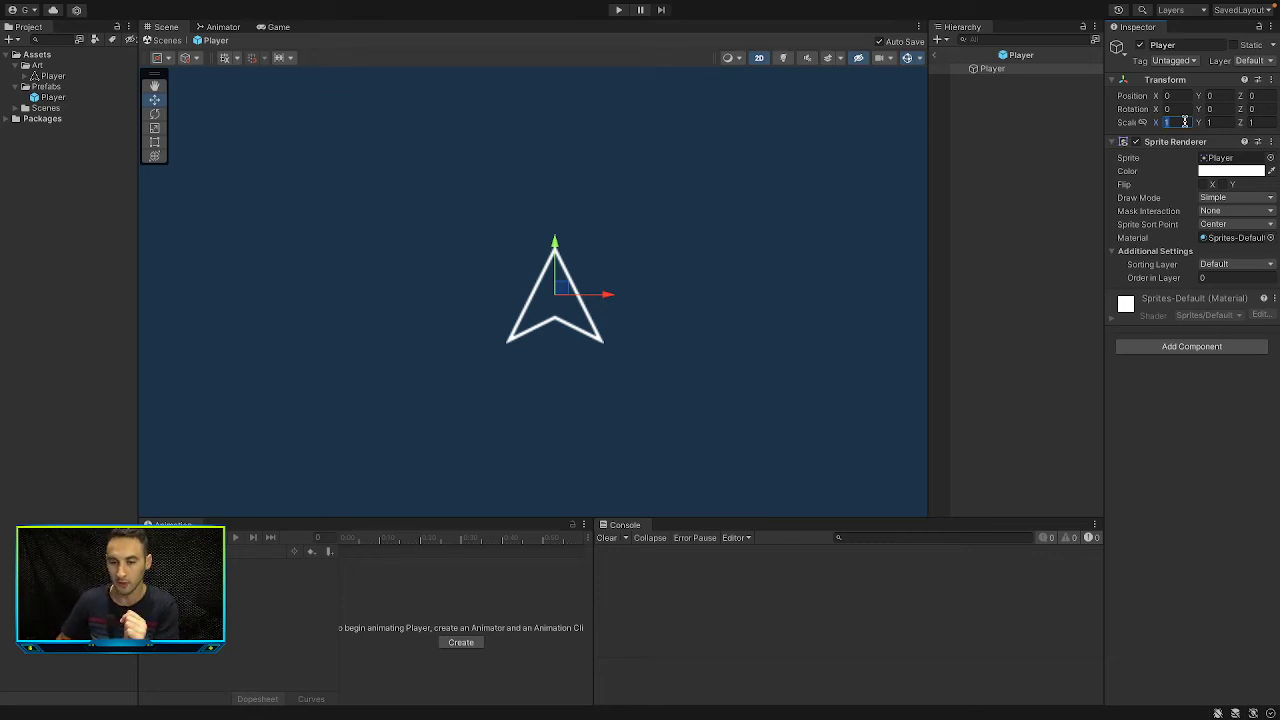
type("0")
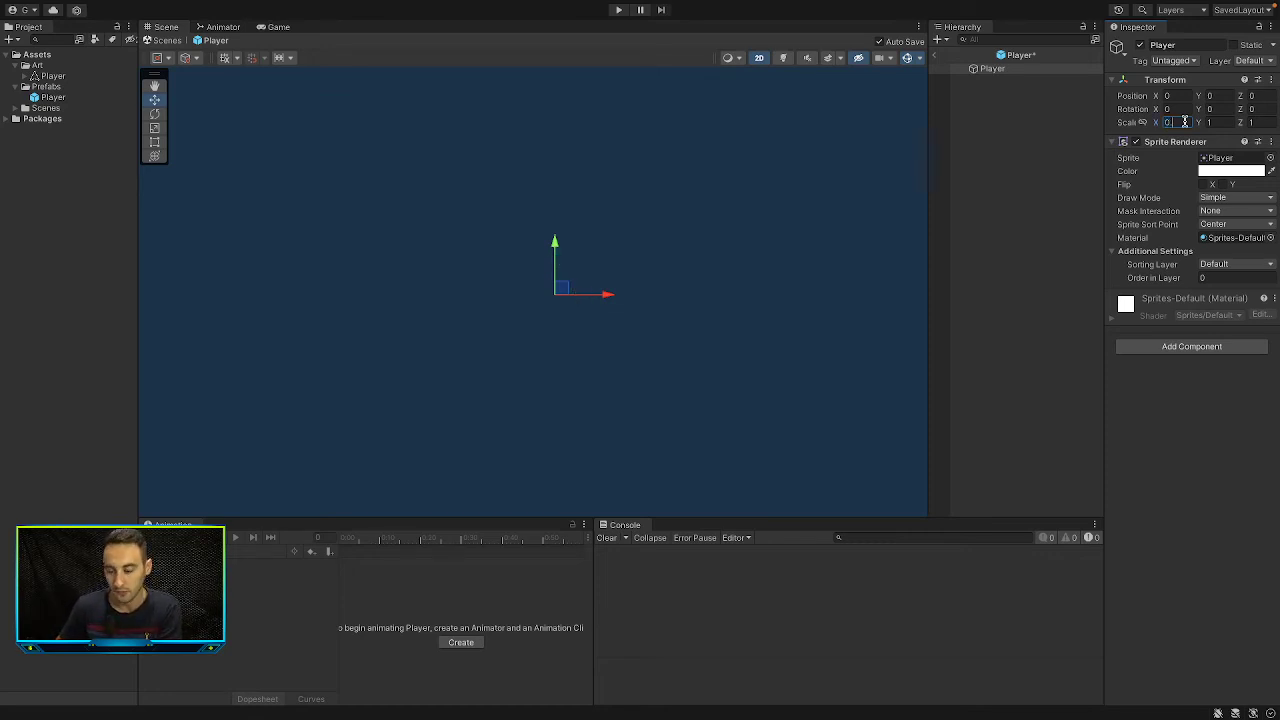
type(".5")
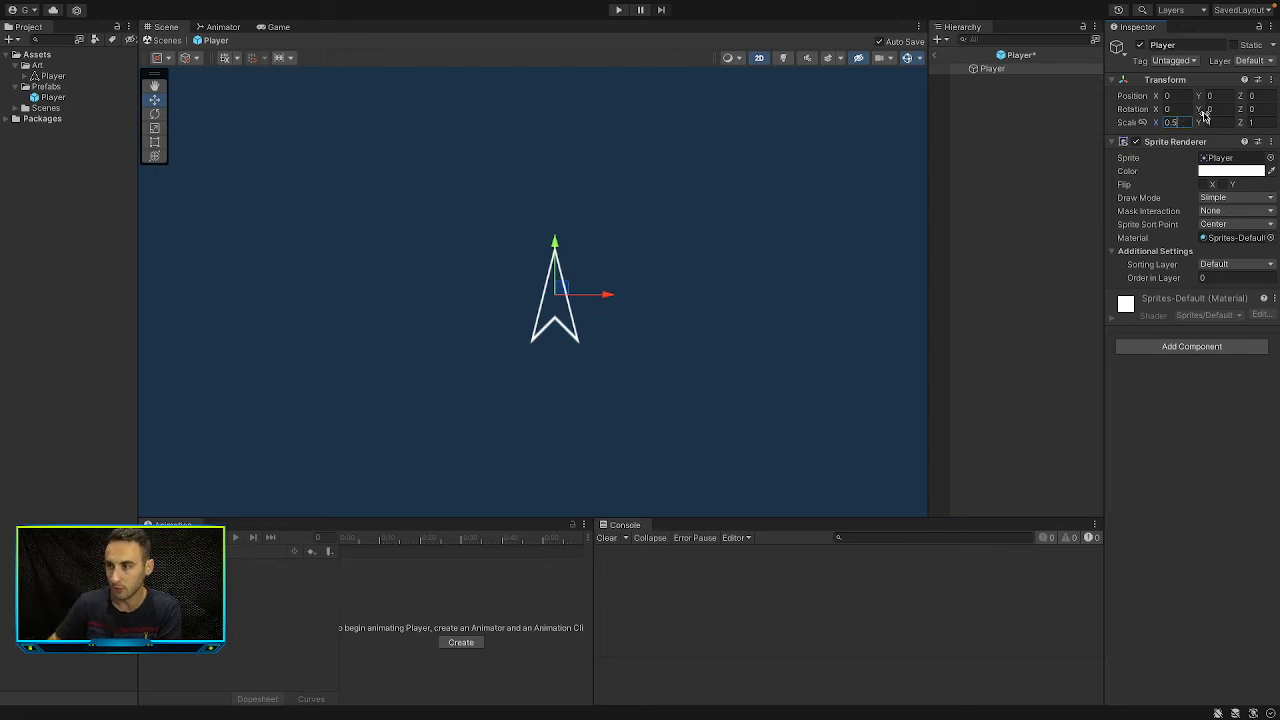
left_click(1224, 122)
type("0.5")
key("BackSpace")
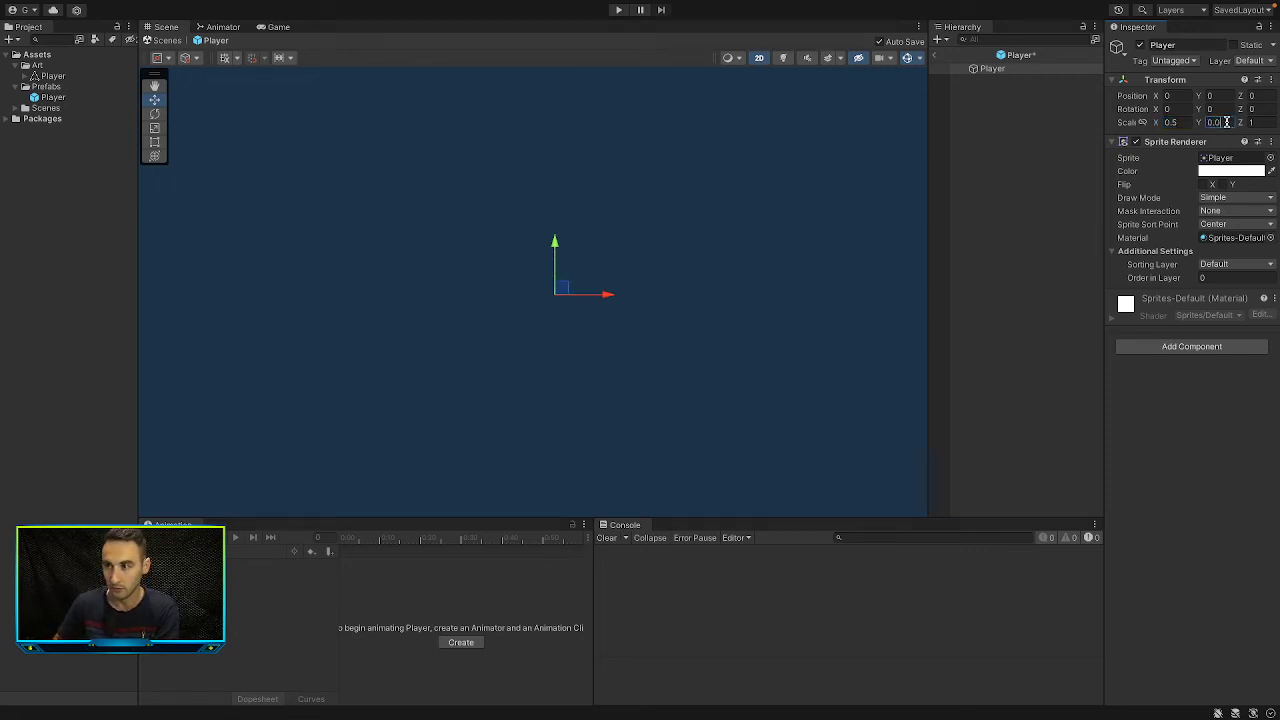
type("5")
key("Tab")
type("0")
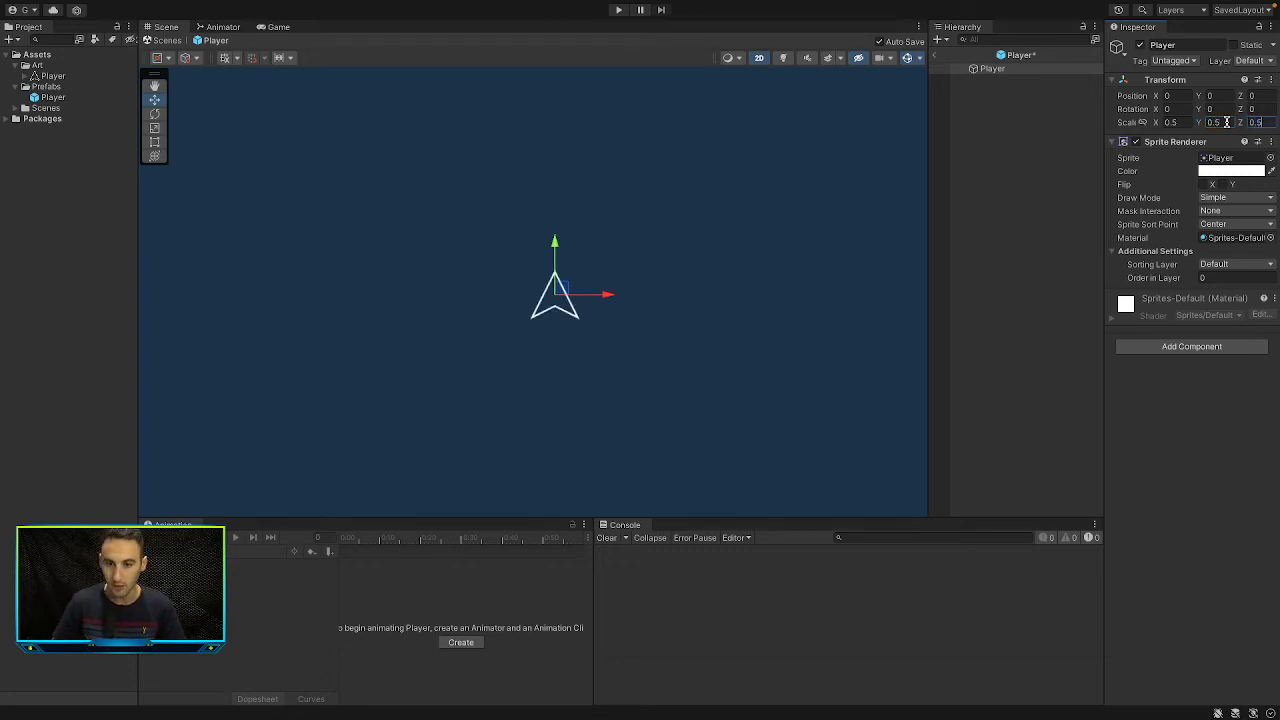
left_click(264, 30)
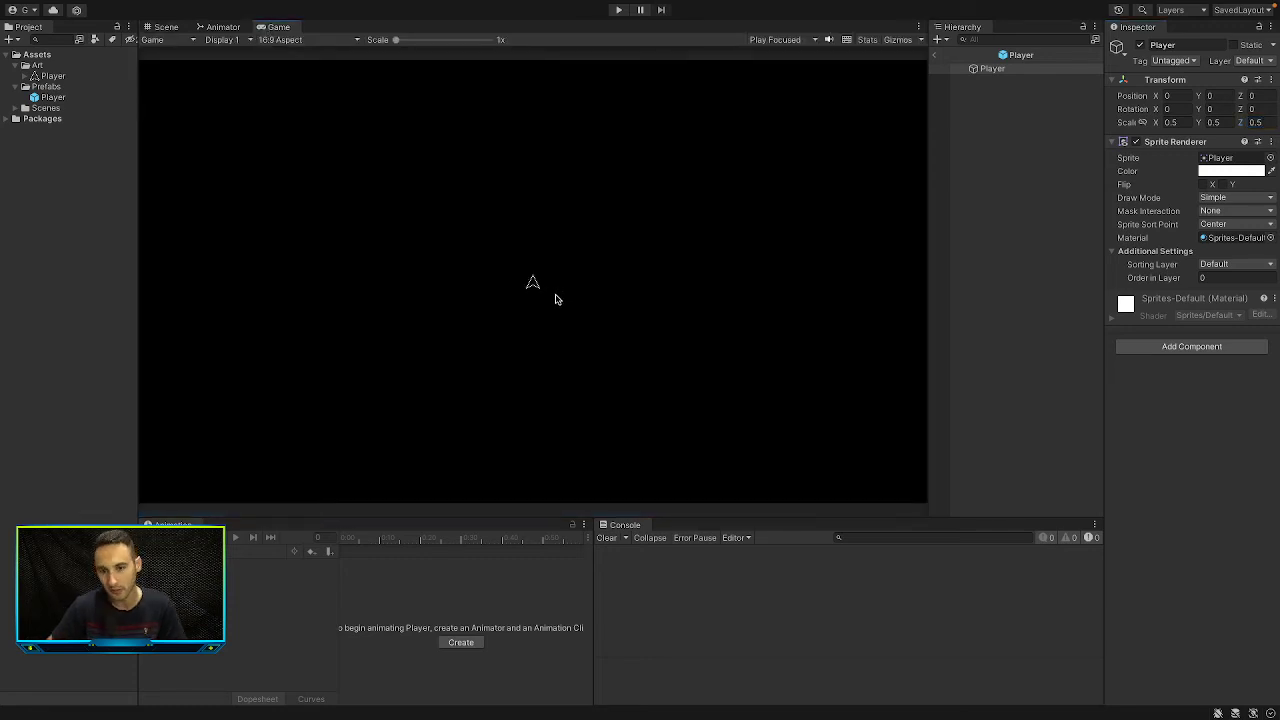
- Change the Player's scale to 0.8, then settle on 0.75 for X, Y and Z
left_click(1184, 122)
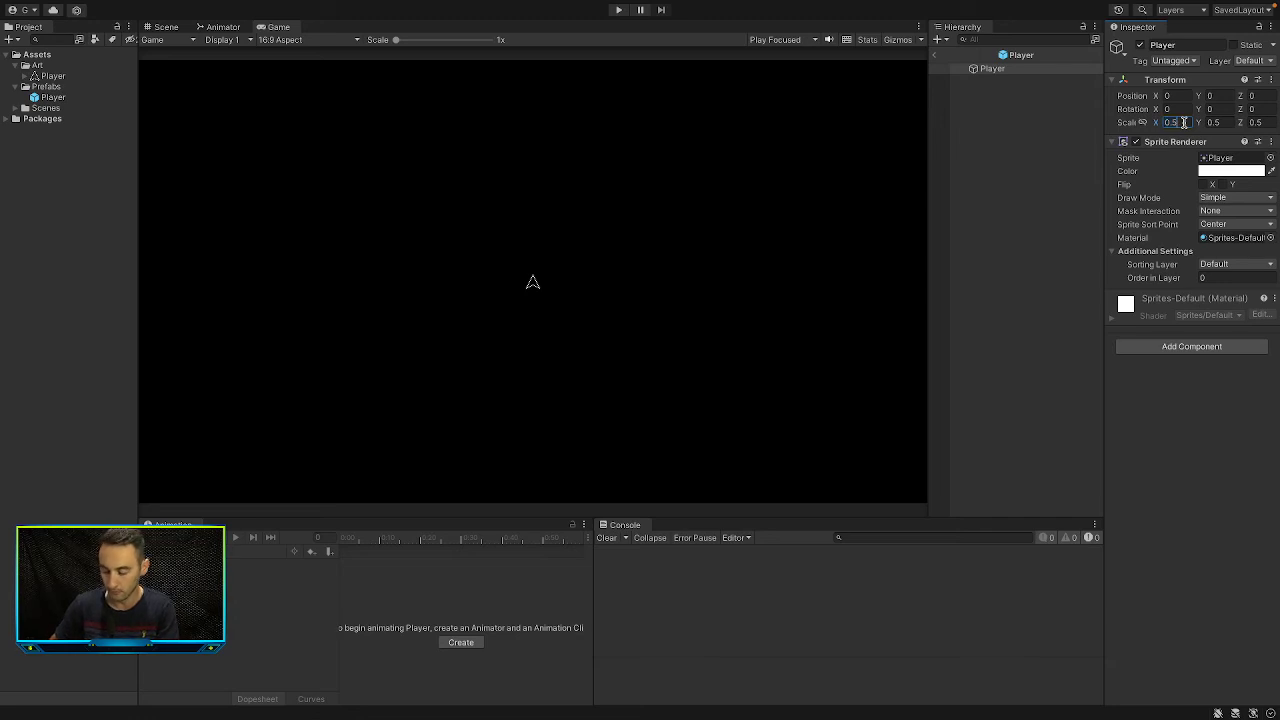
type("0.8")
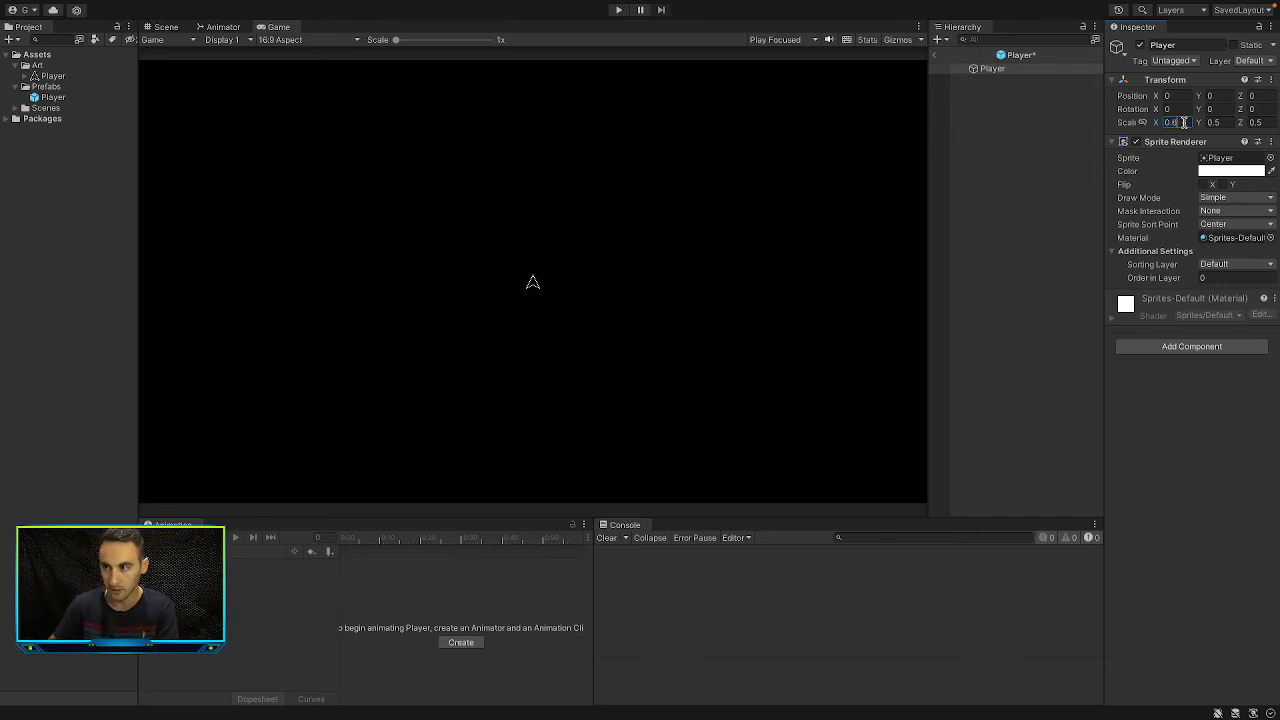
left_click(1228, 122)
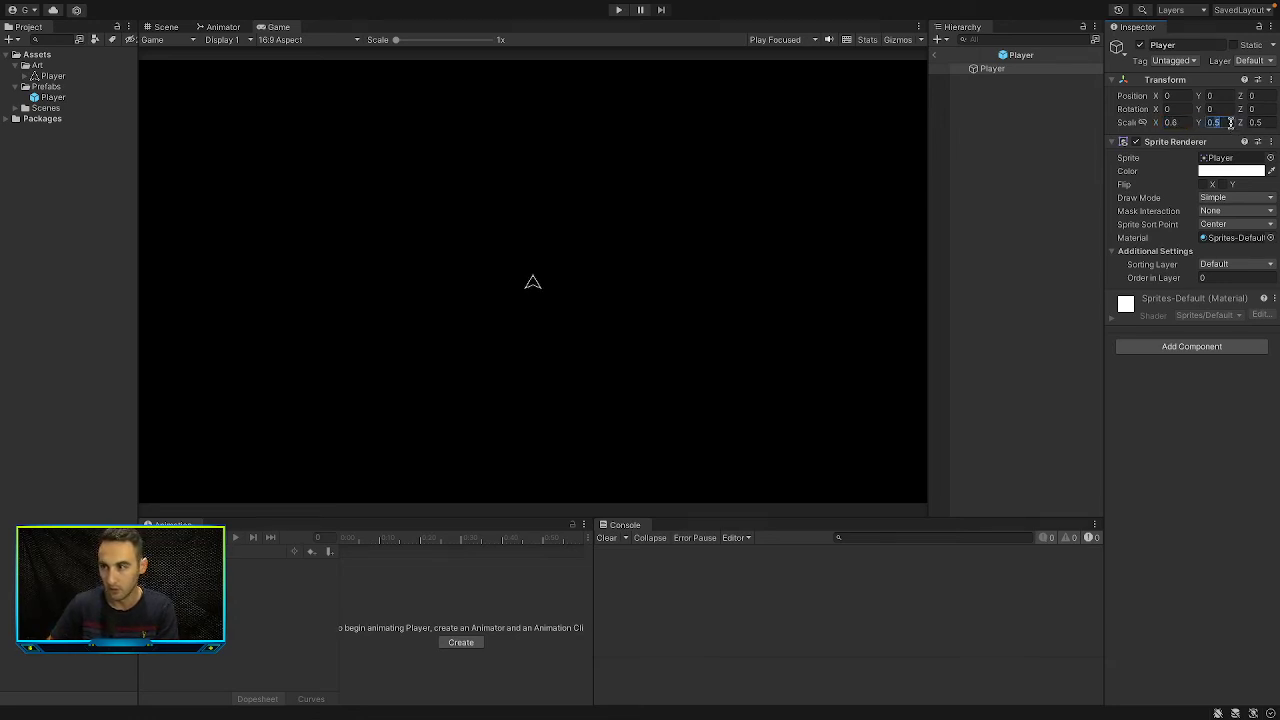
type("0.8")
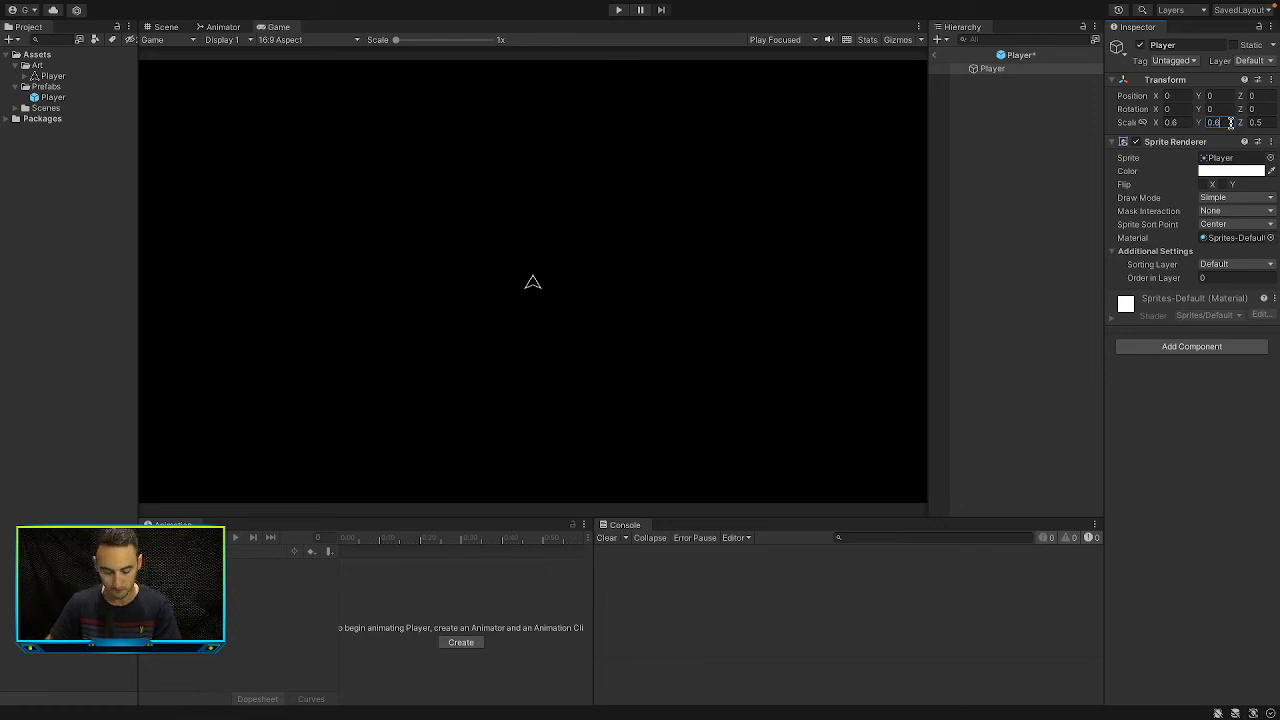
key("Tab")
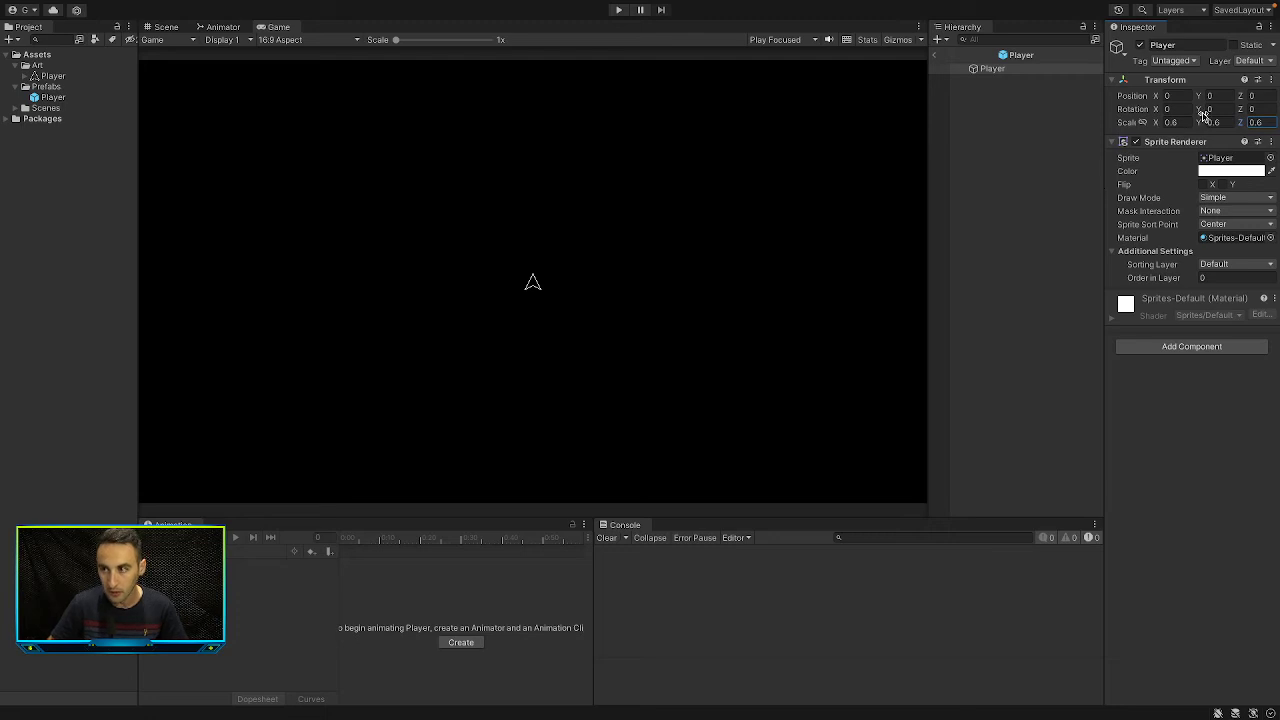
left_click(1186, 122)
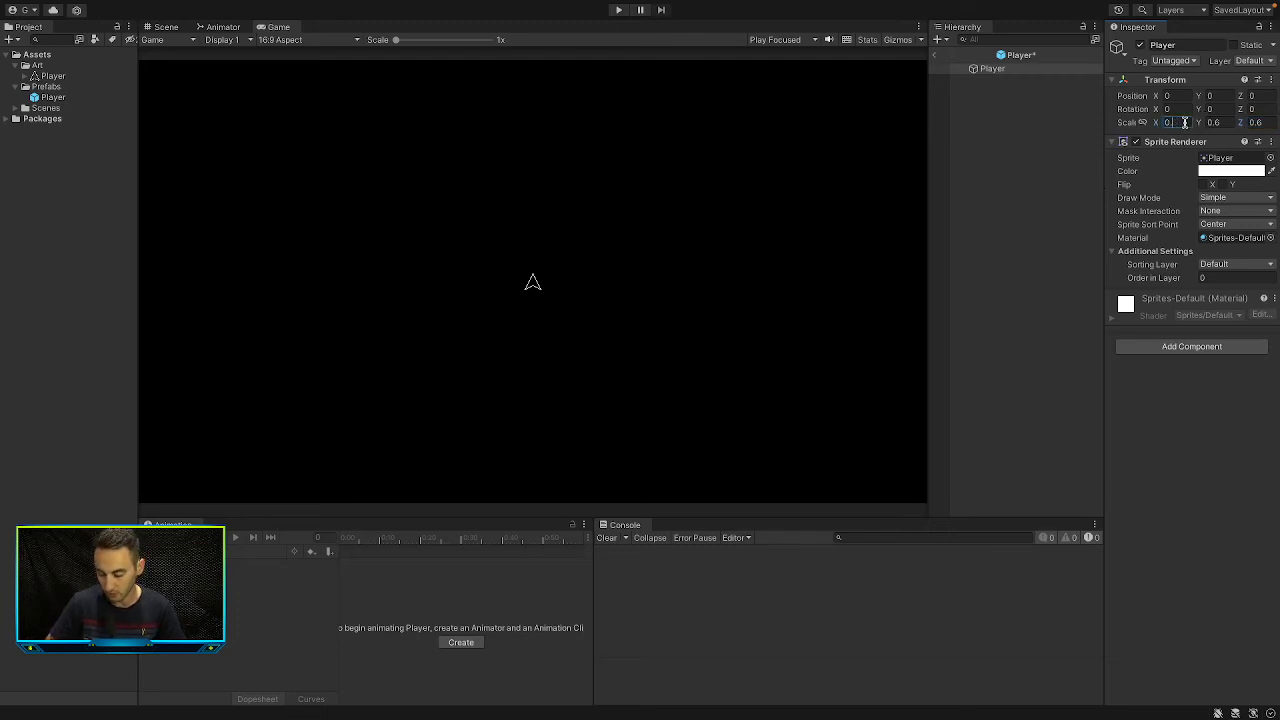
left_click(1230, 122)
type("0.75")
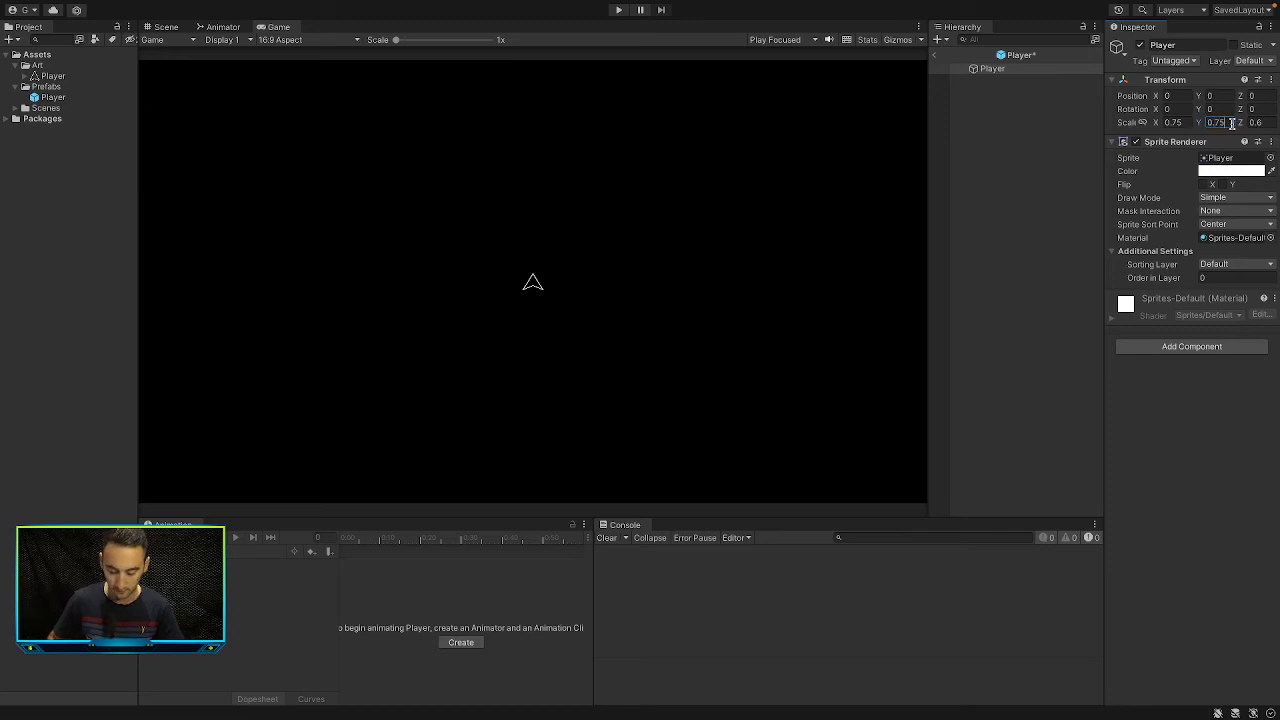
key("Tab")
type("0")
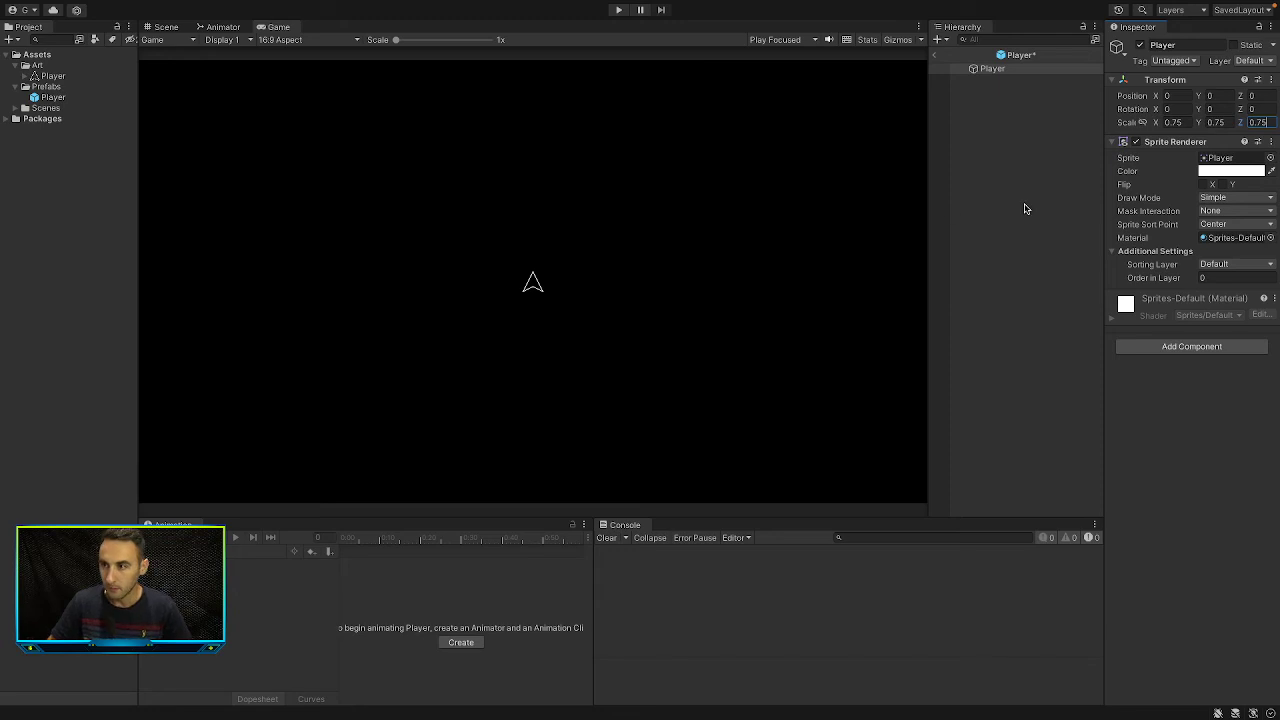
- Save the Player prefab and frame the ship in the Scene view
key("ctrl+s")
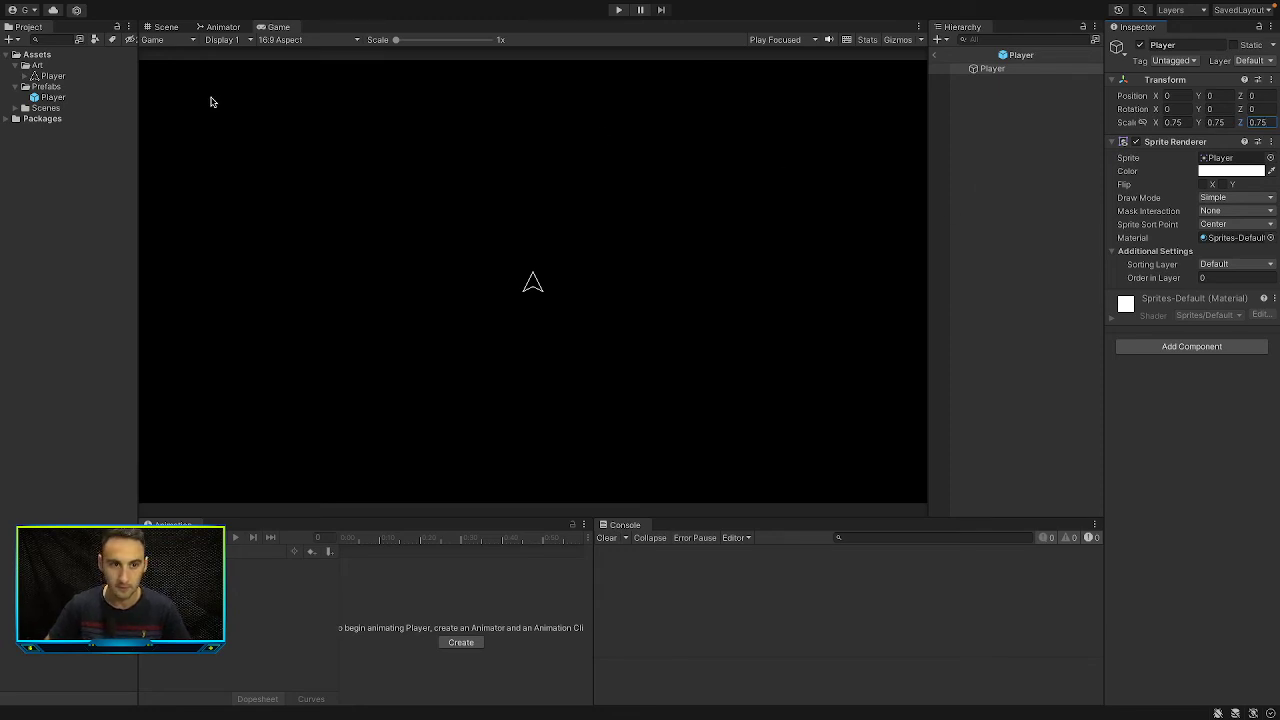
left_click(65, 97)
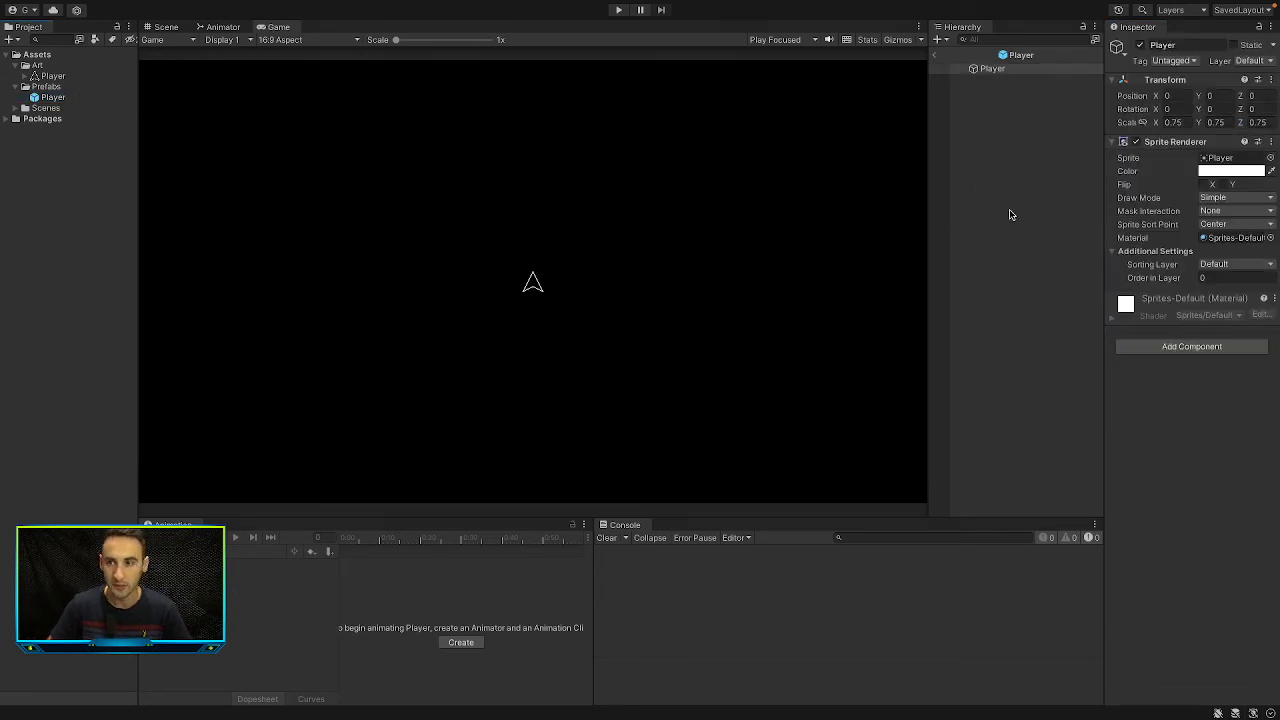
left_click(168, 28)
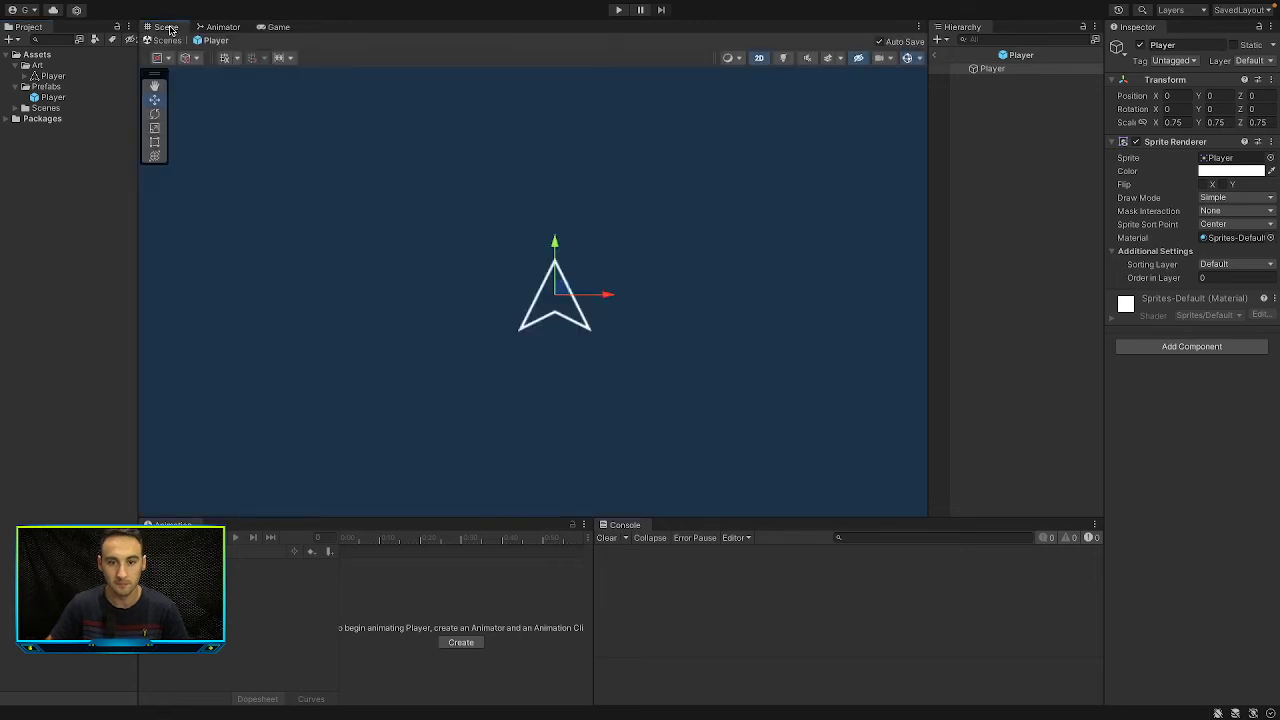
left_click(278, 29)
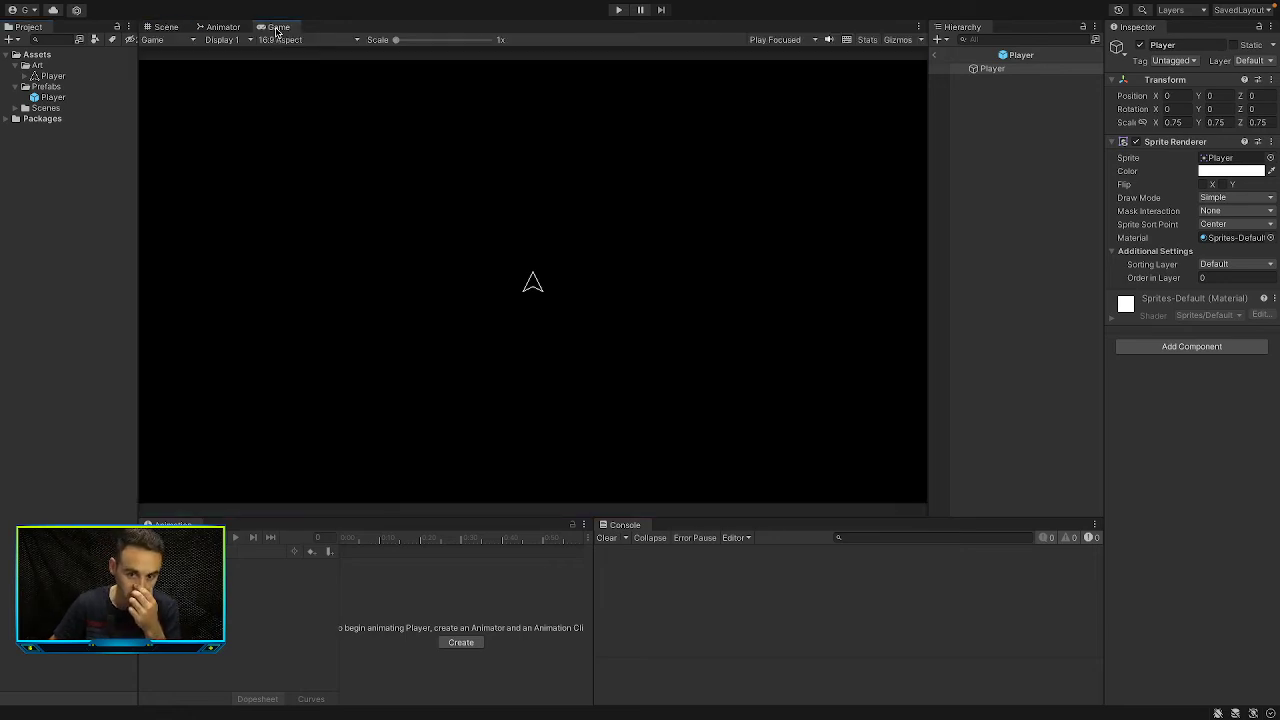
left_click(160, 27)
double_click(1015, 70)
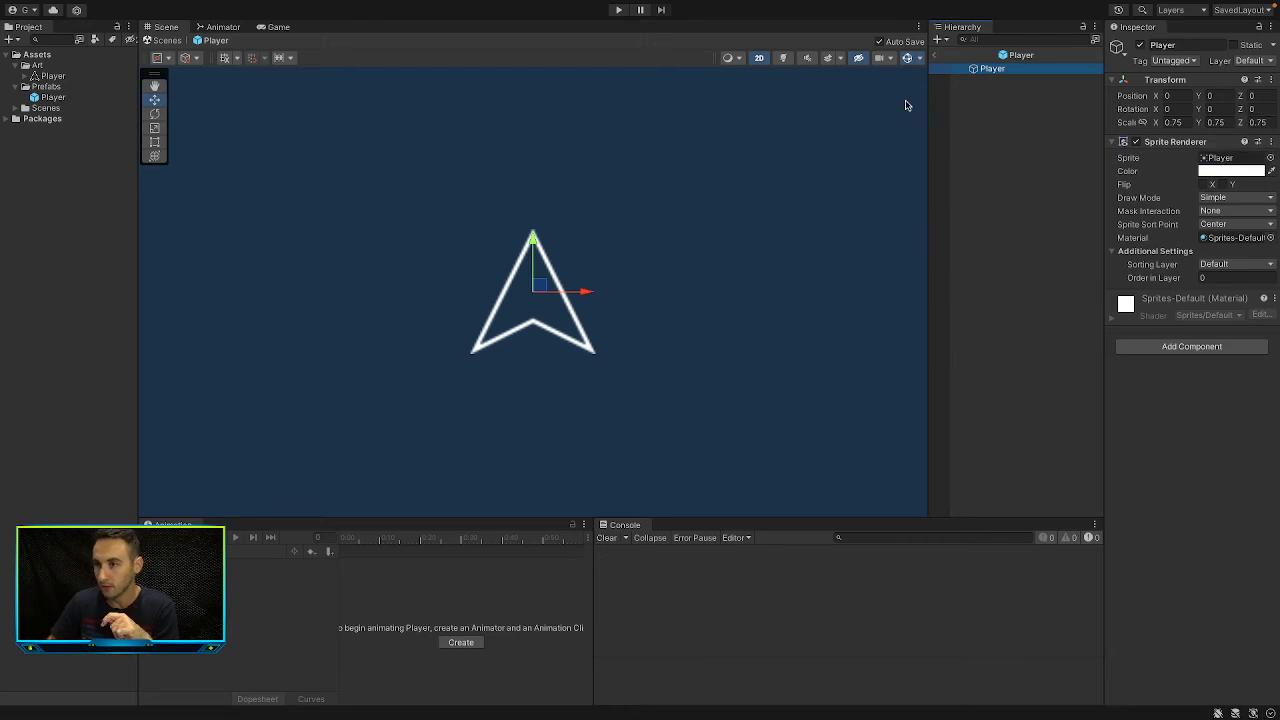
- Exit prefab mode and check the 0.75-scale ship centred in the Game view
left_click(935, 55)
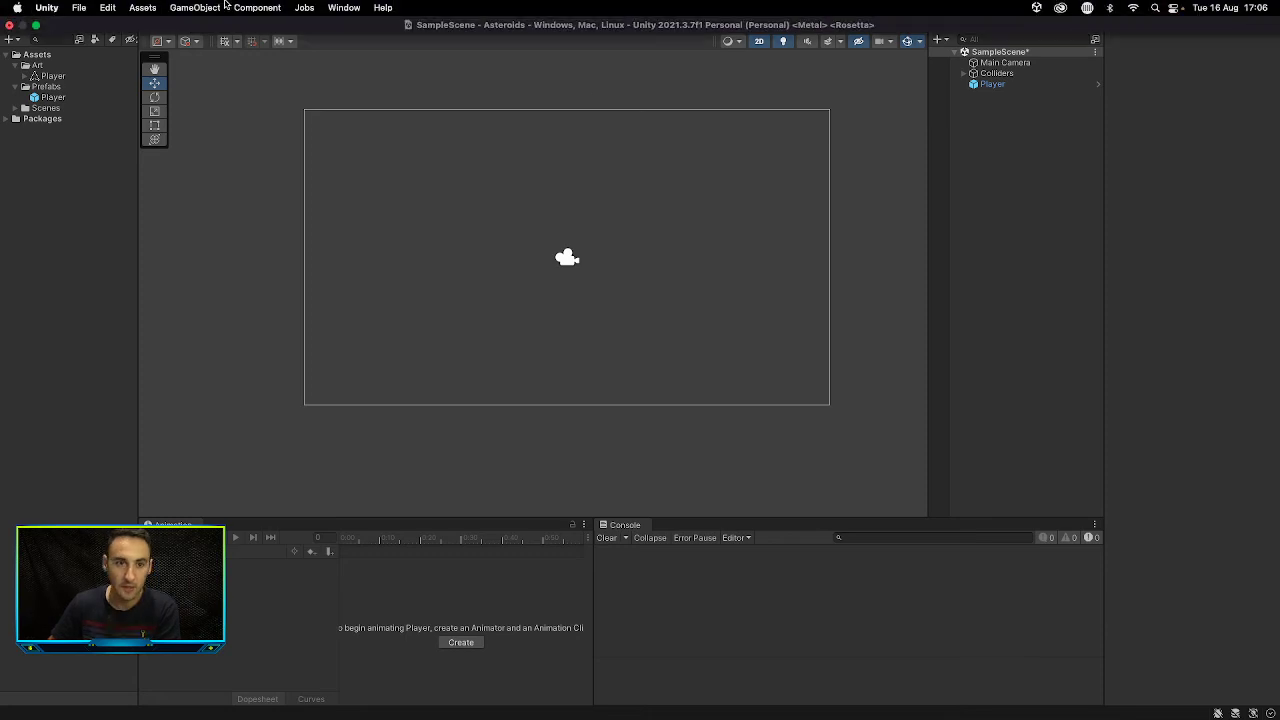
left_click(278, 28)
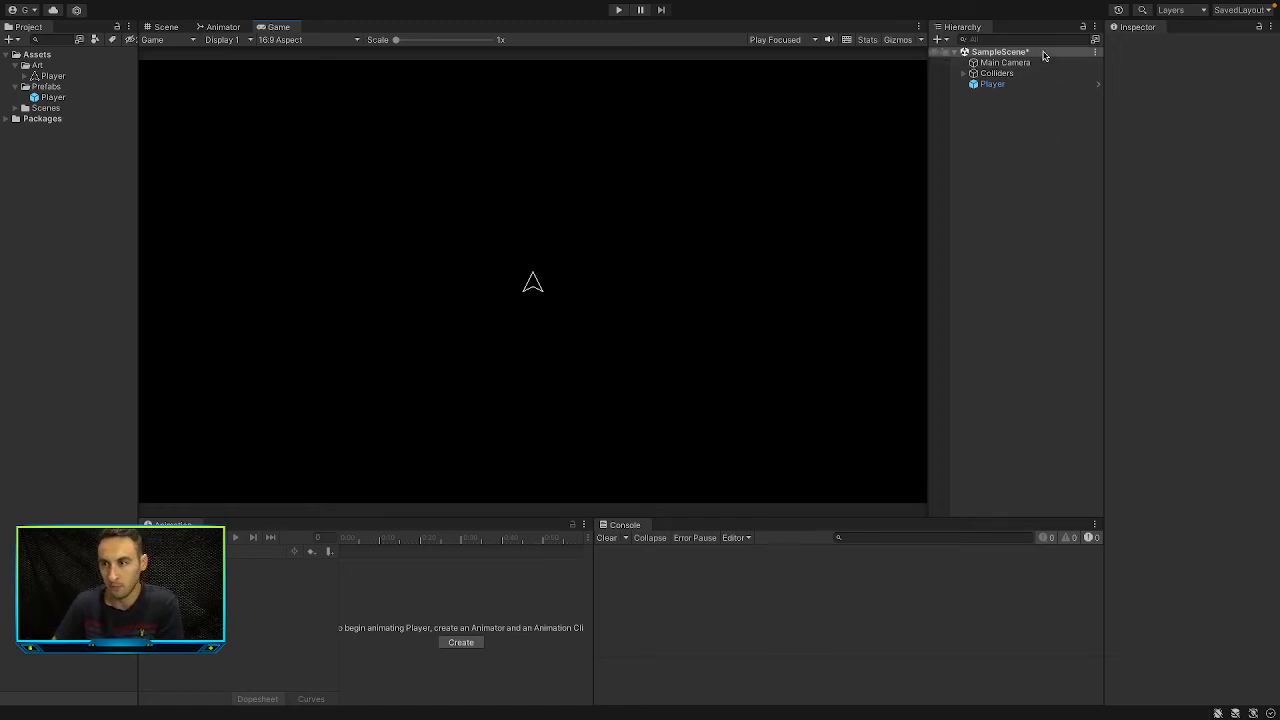
left_click(1010, 85)
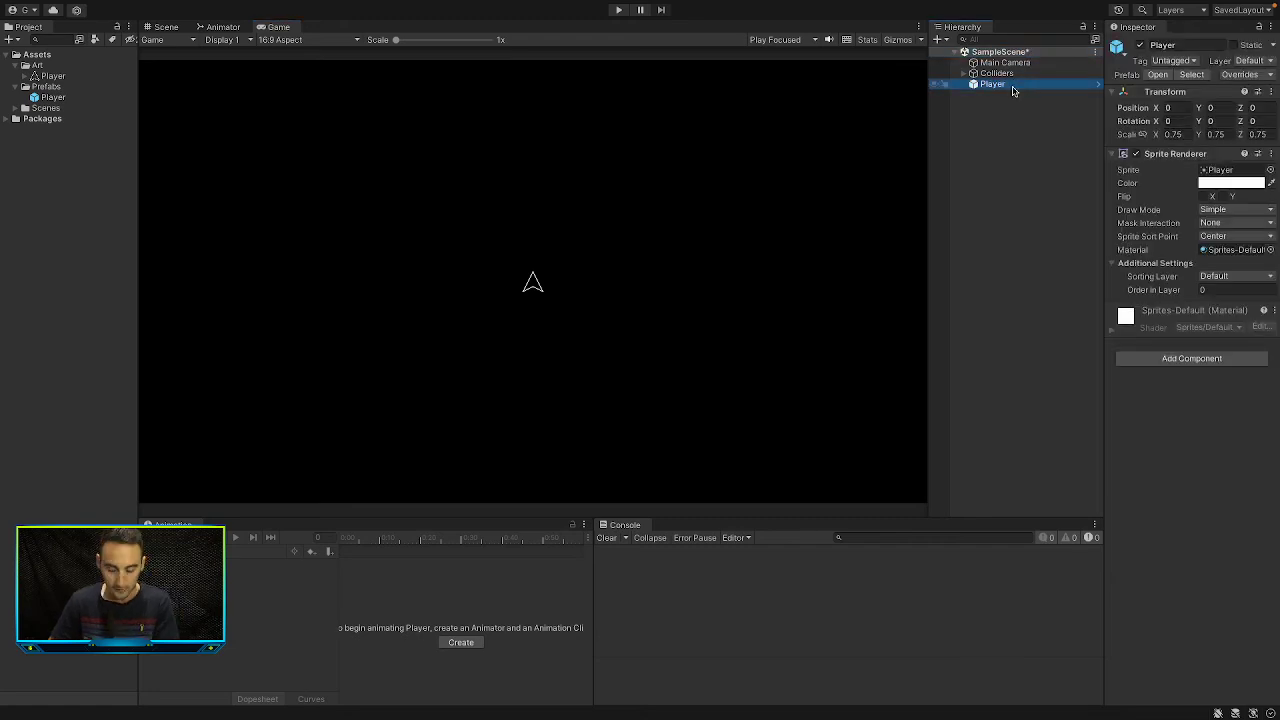
left_click(1013, 131)
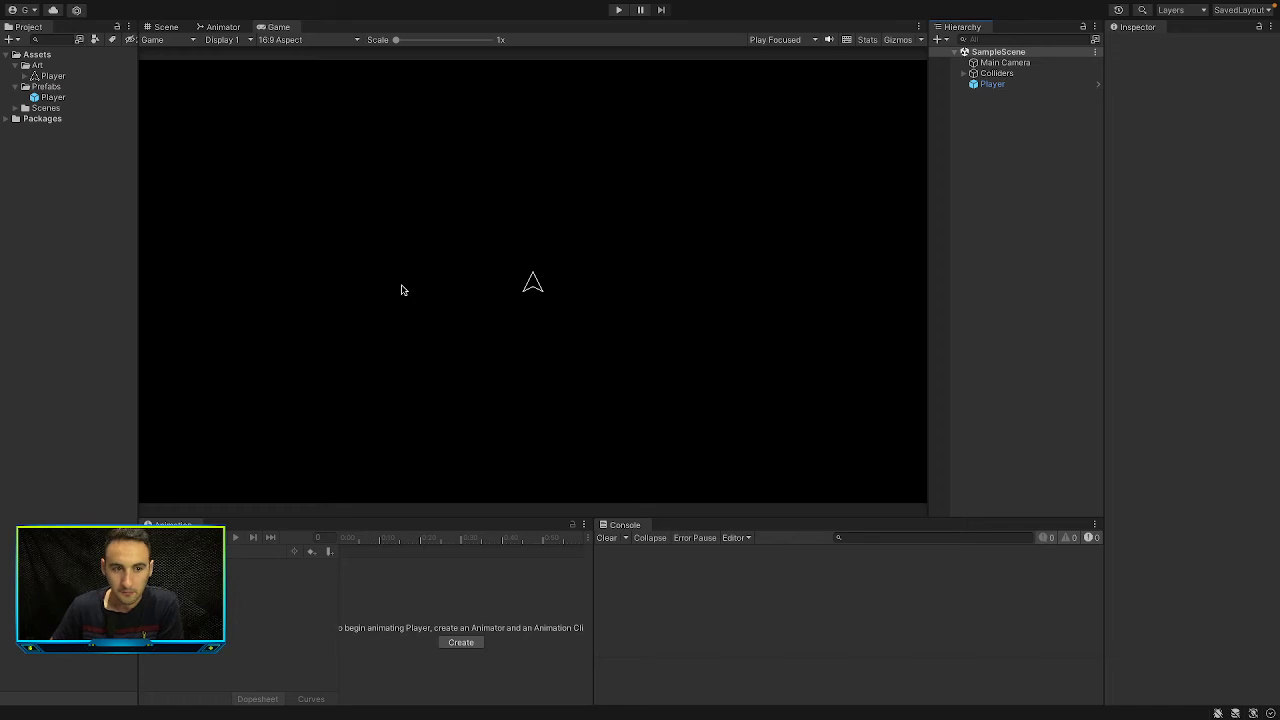
key("ctrl+Up")
left_click(655, 70)
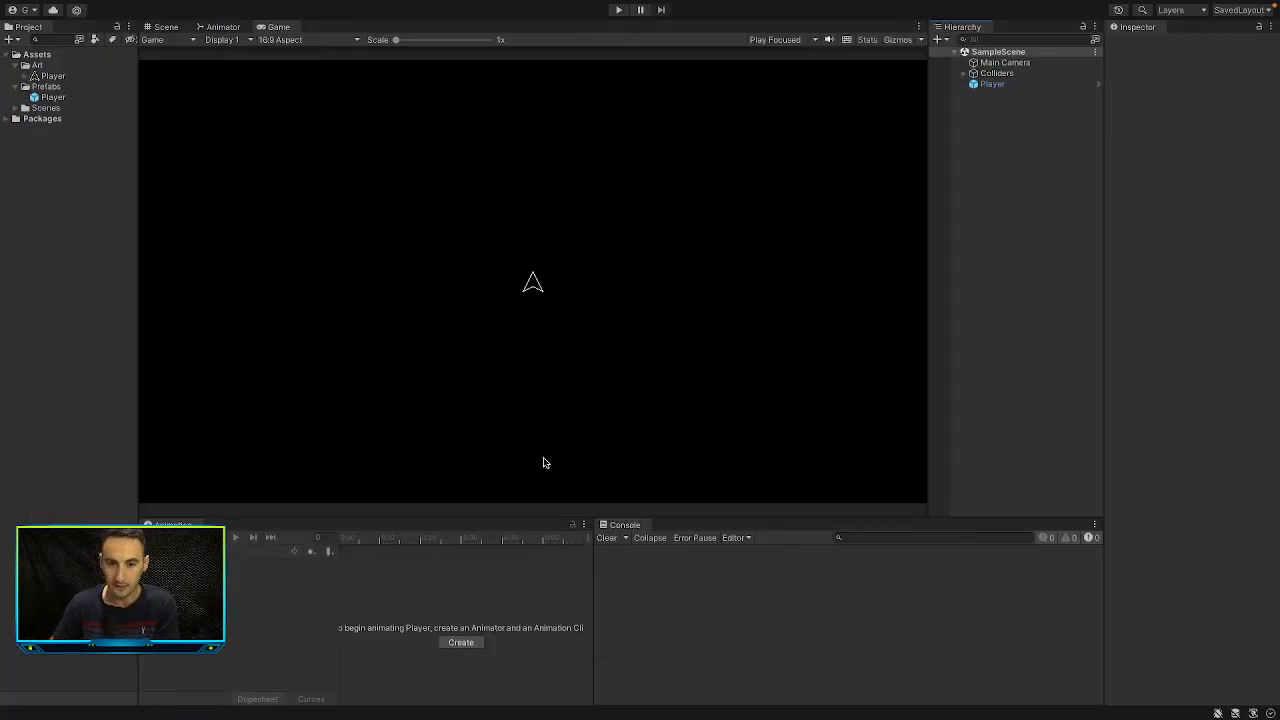
- Bring up the GitHub Desktop window on the plain desktop space and move it up-left
key("ctrl+Up")
key("ctrl+Left")
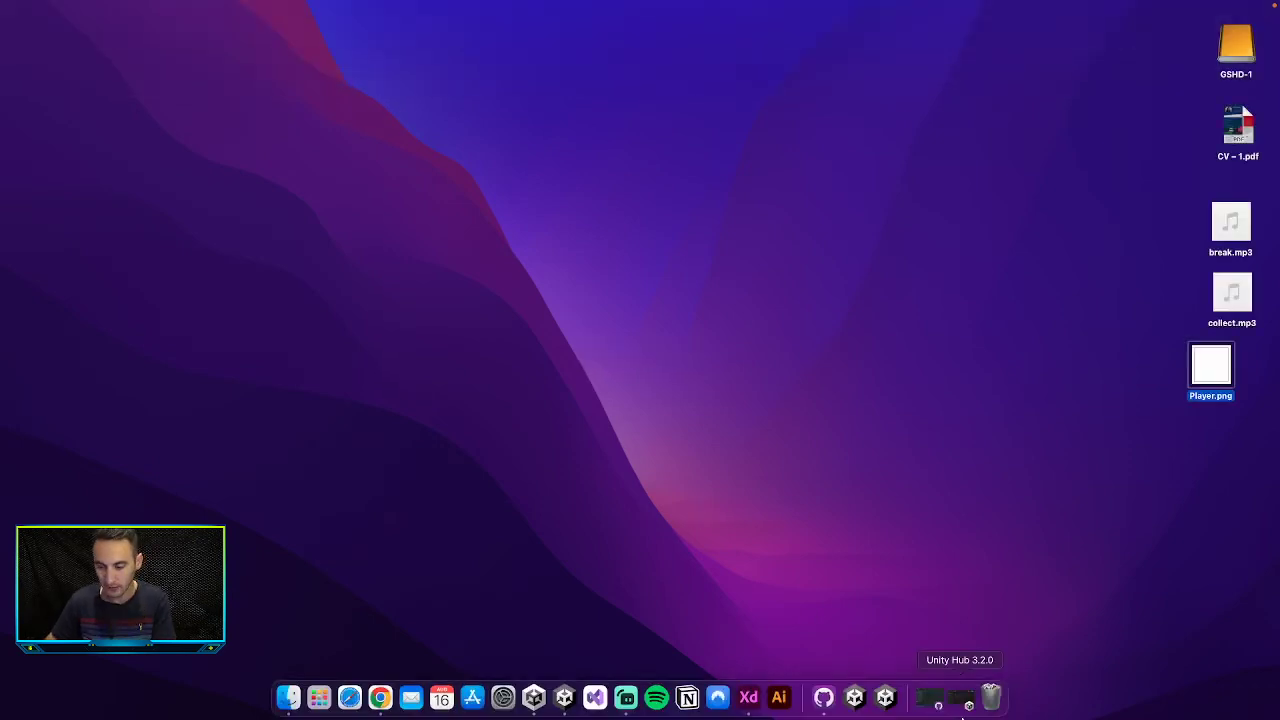
left_click(930, 700)
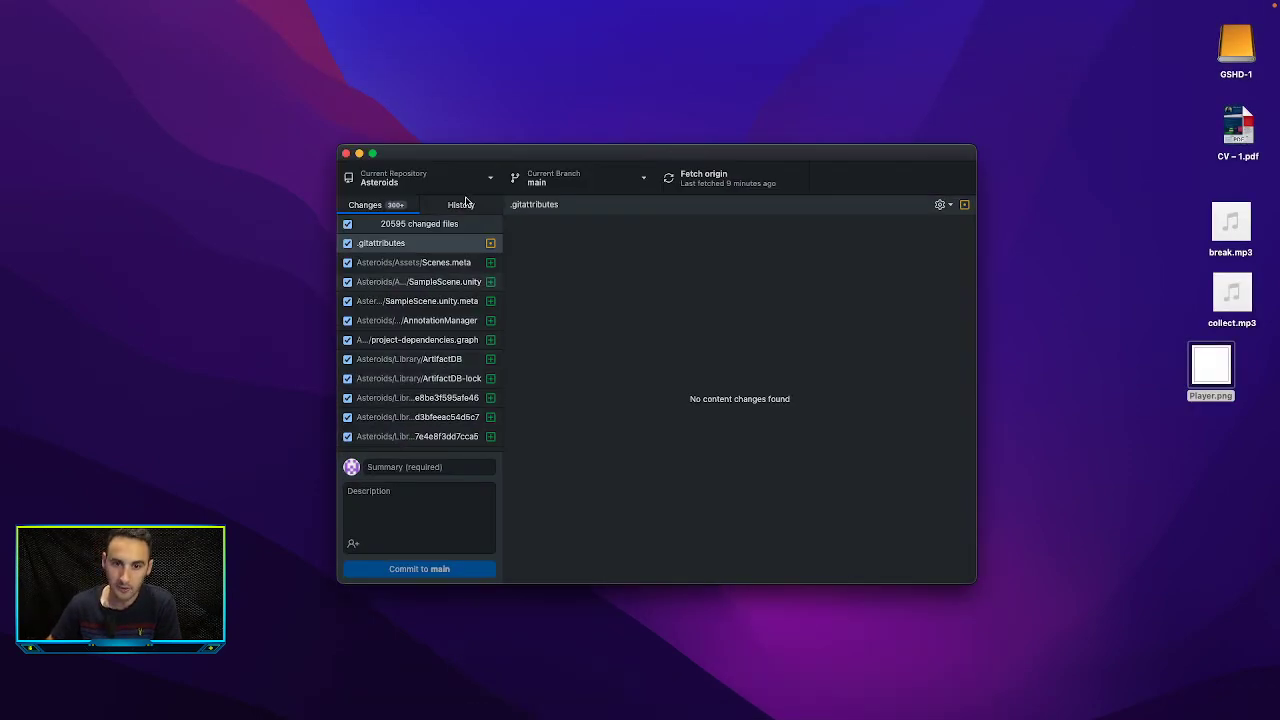
left_click_drag(483, 162, 385, 84)
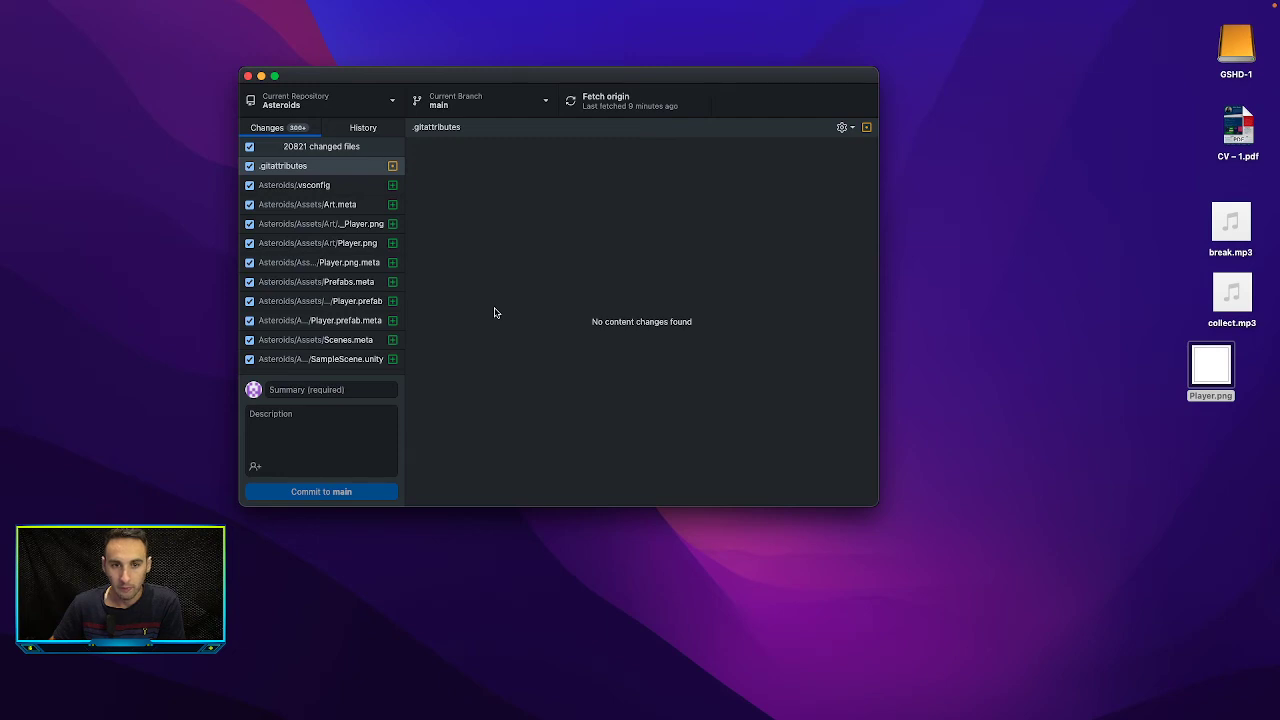
- Enter 'Create' as the start of the commit summary for the Asteroids repository
left_click(352, 391)
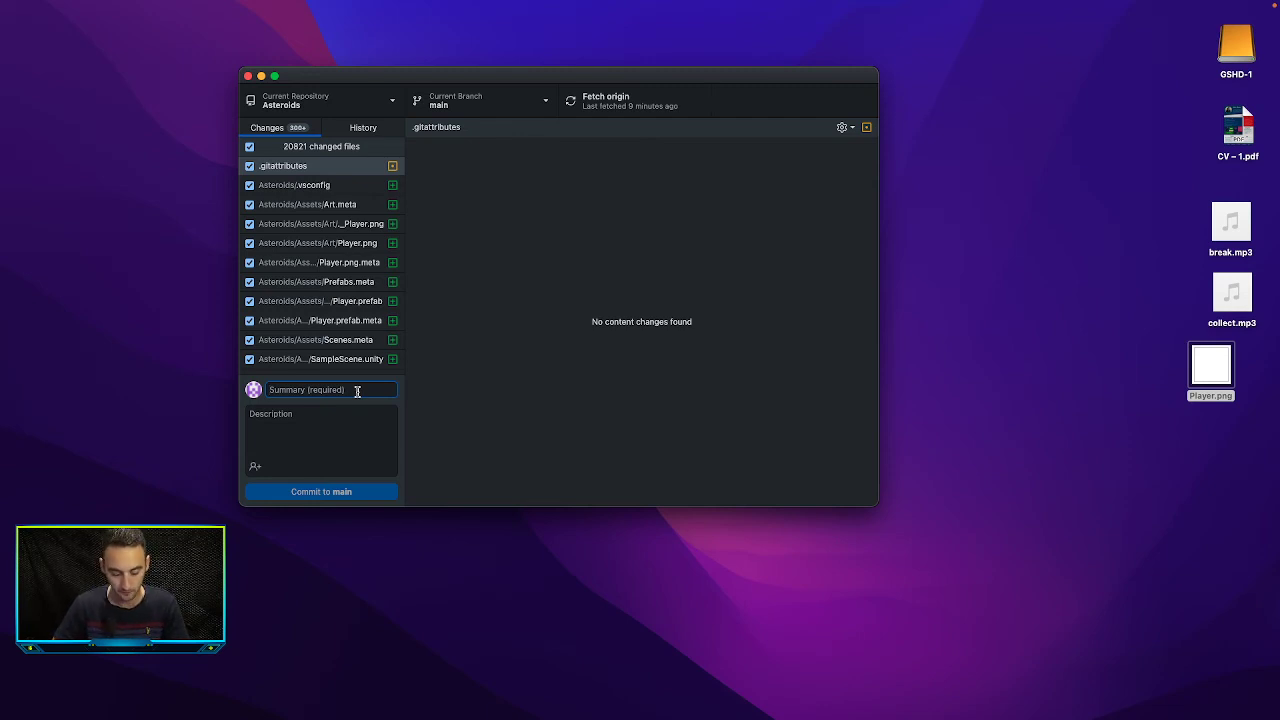
type("c")
key("BackSpace")
type("Created Project")
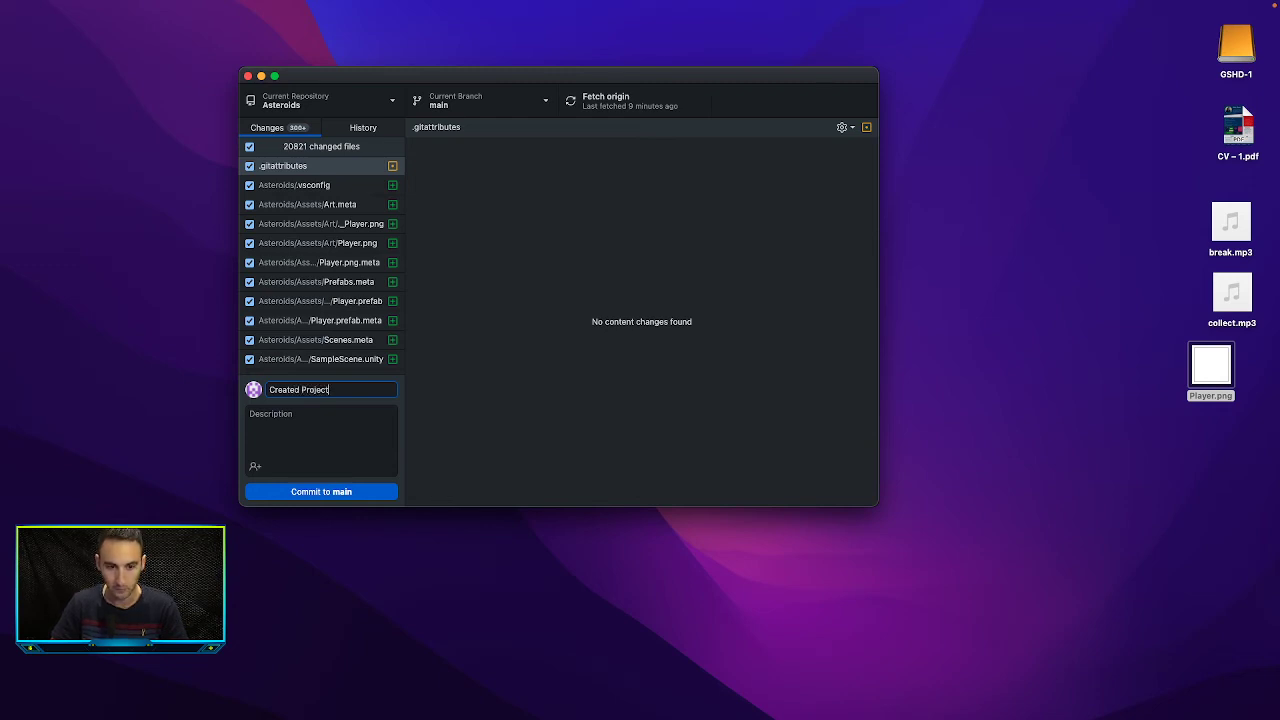
- Describe the commit: new project created, colliders and player prefab added, camera background changed to black
left_click(250, 413)
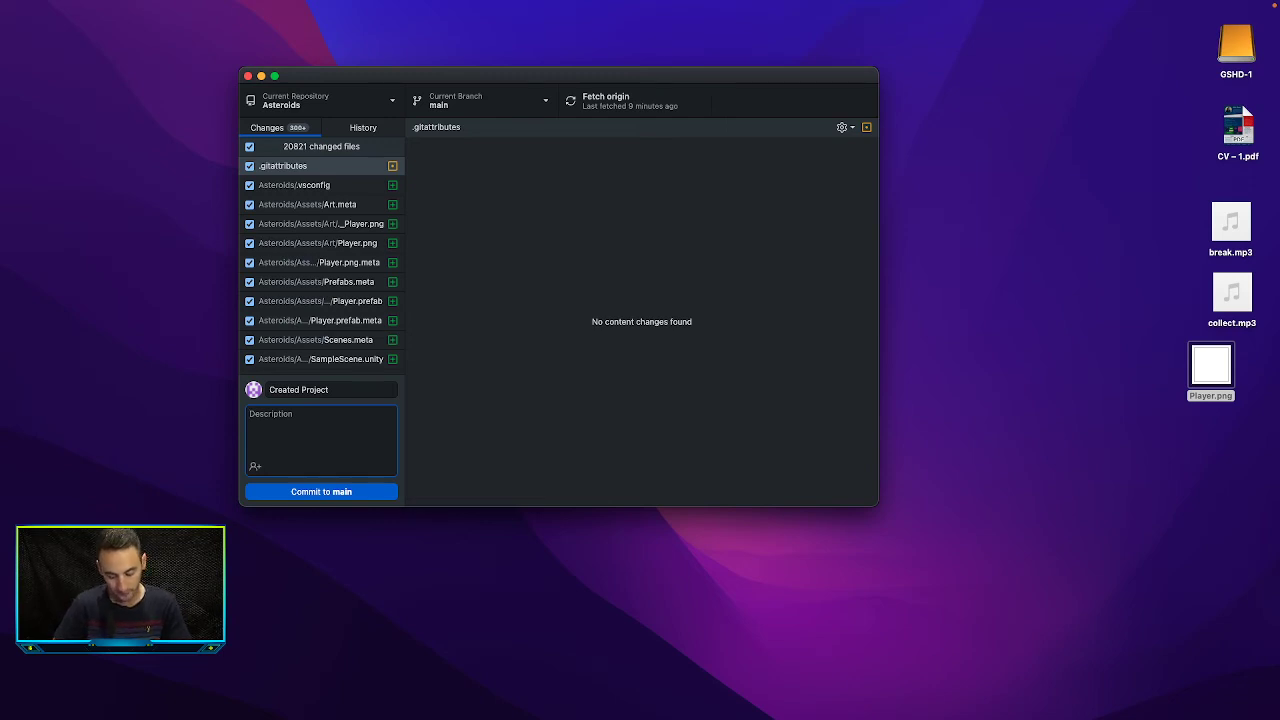
type("cre")
key("BackSpace")
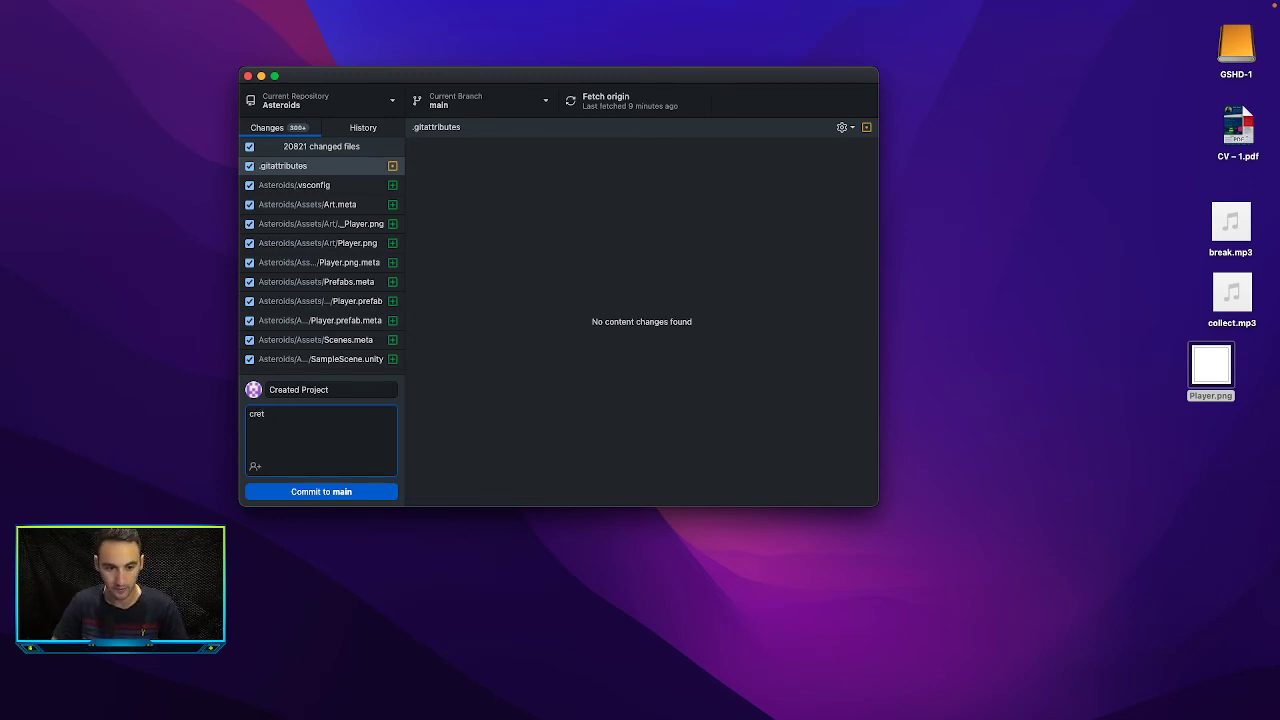
type("ated the")
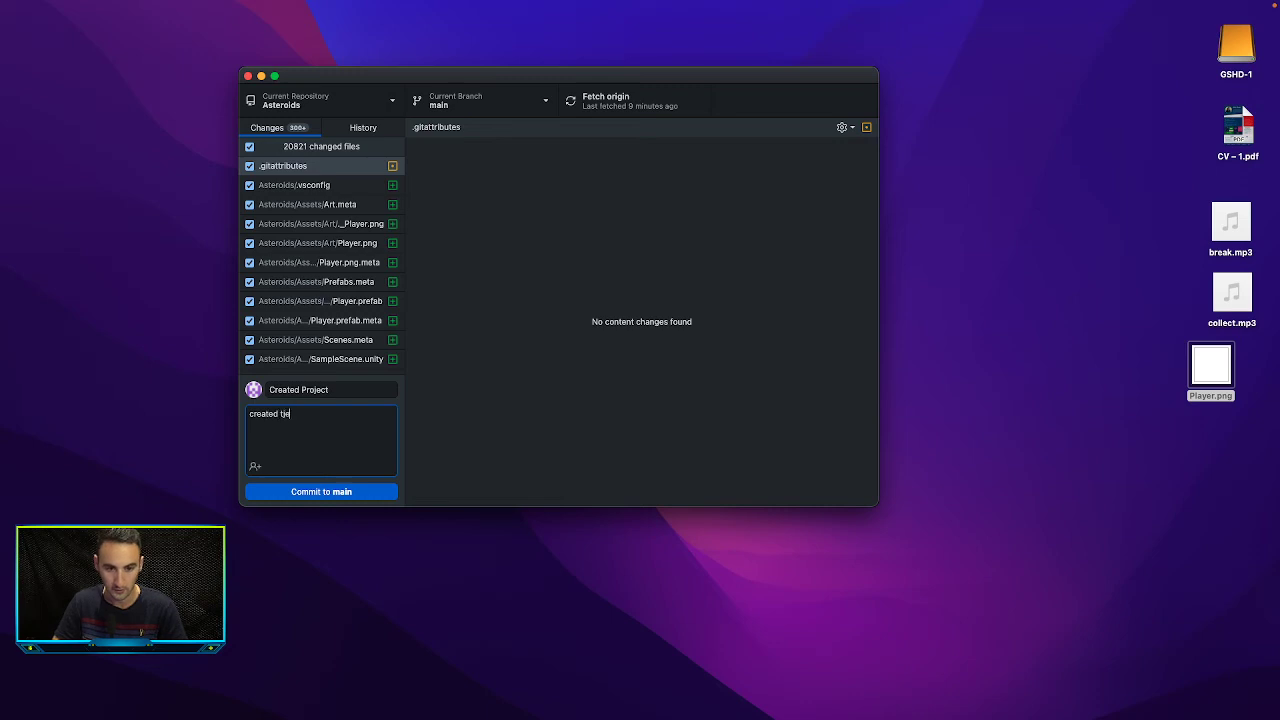
type("he new proj")
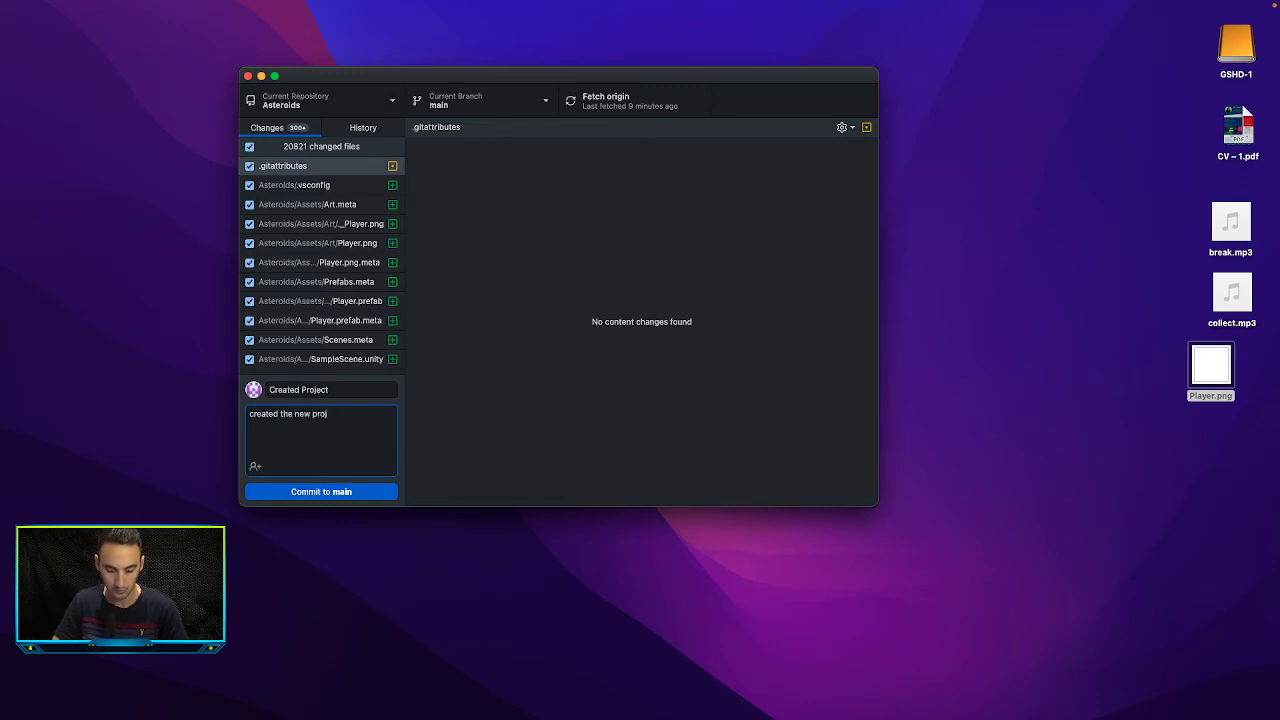
type("ect and add")
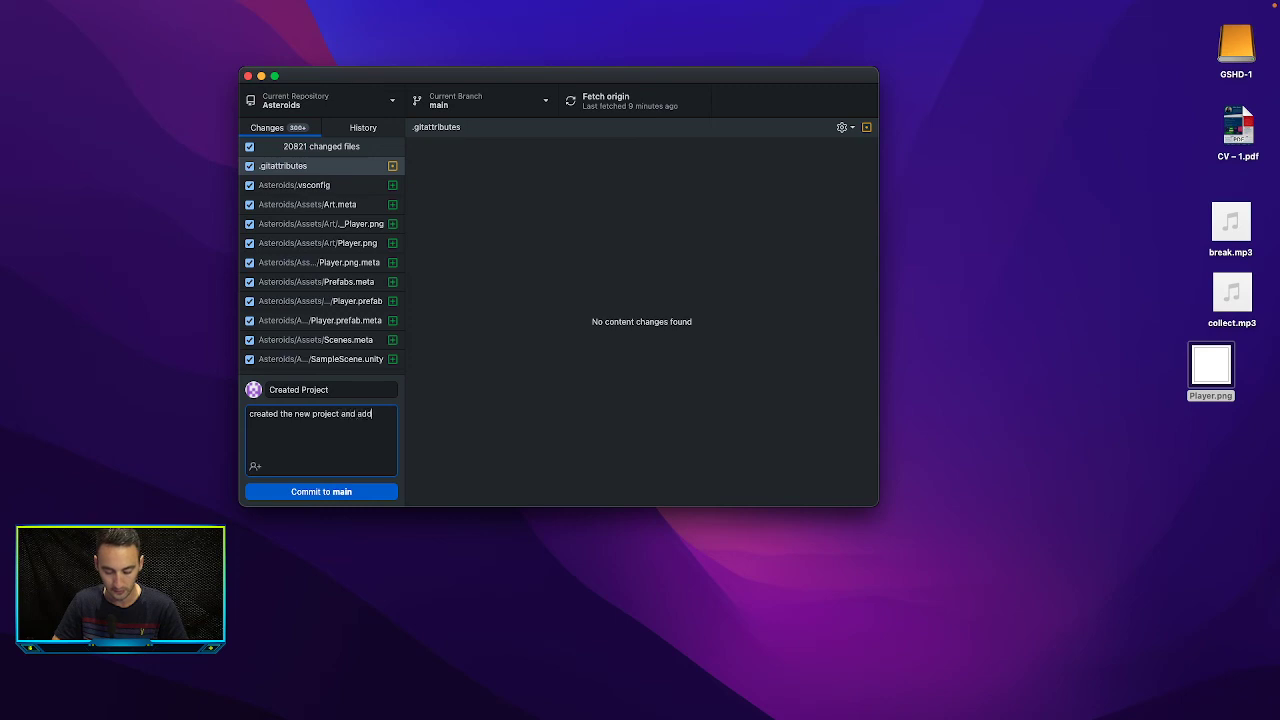
type("inged in the colliders and the player prefab, C")
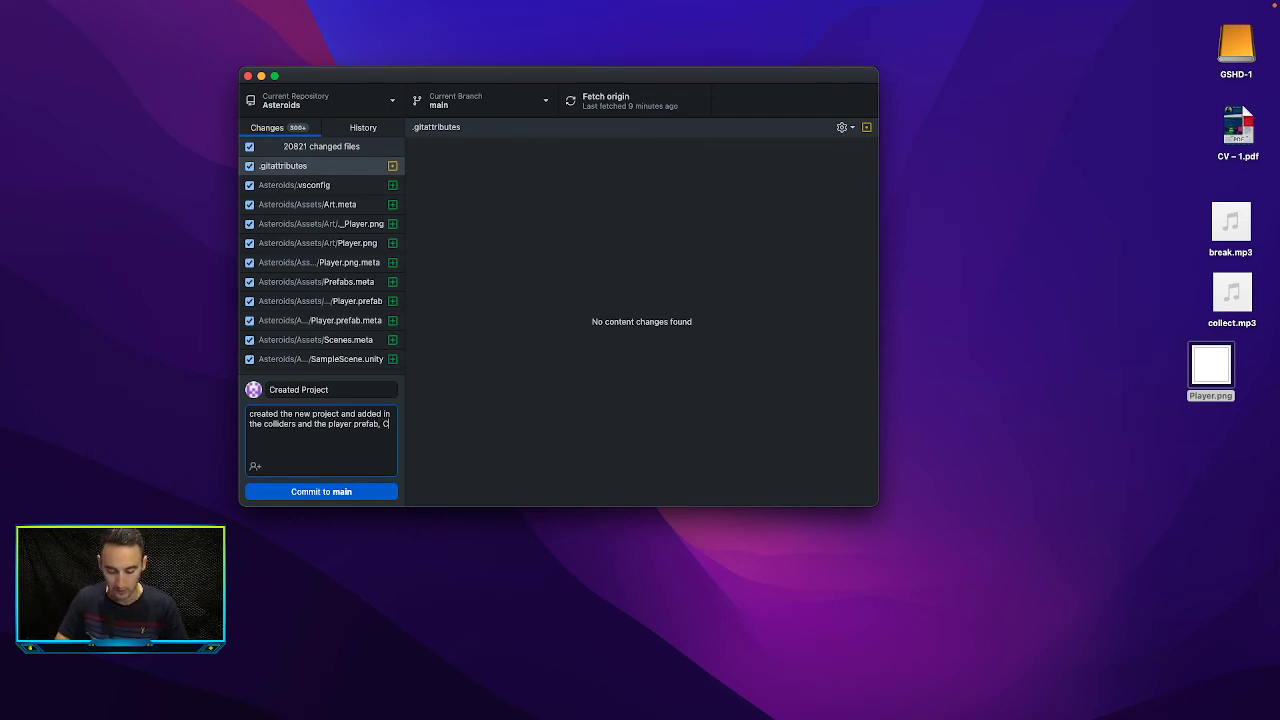
type("hang")
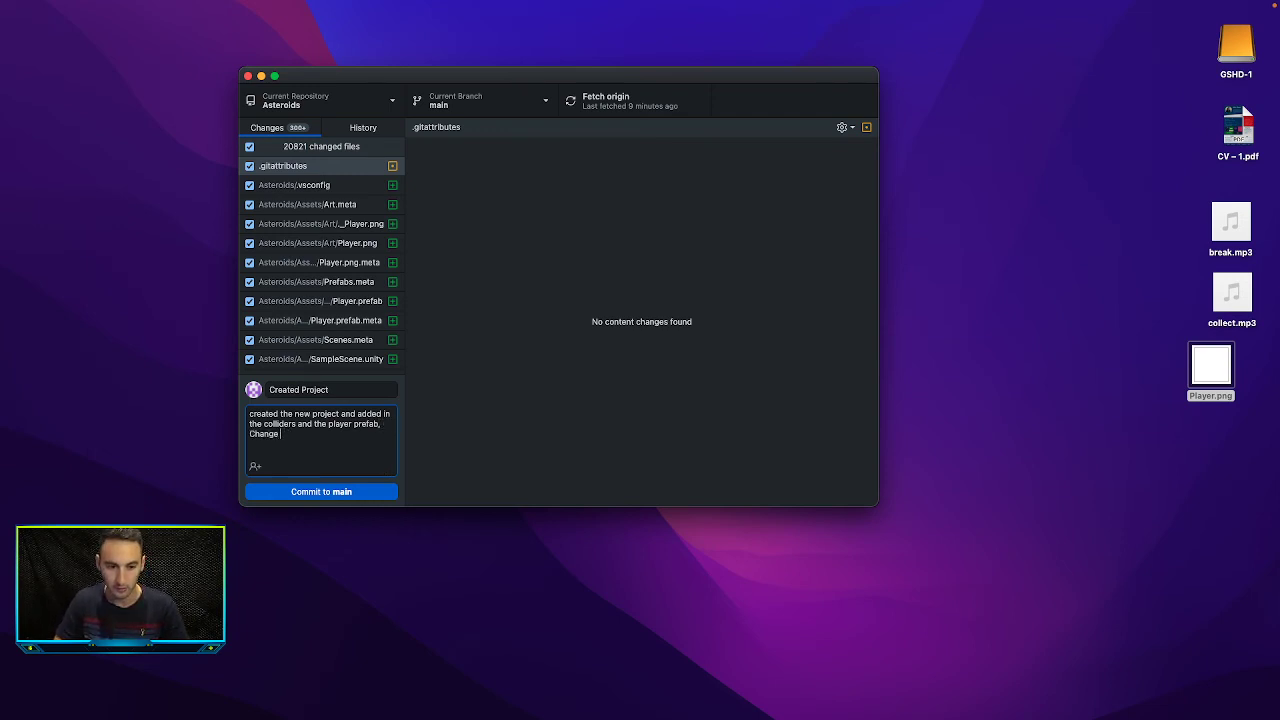
type("ed the background colo")
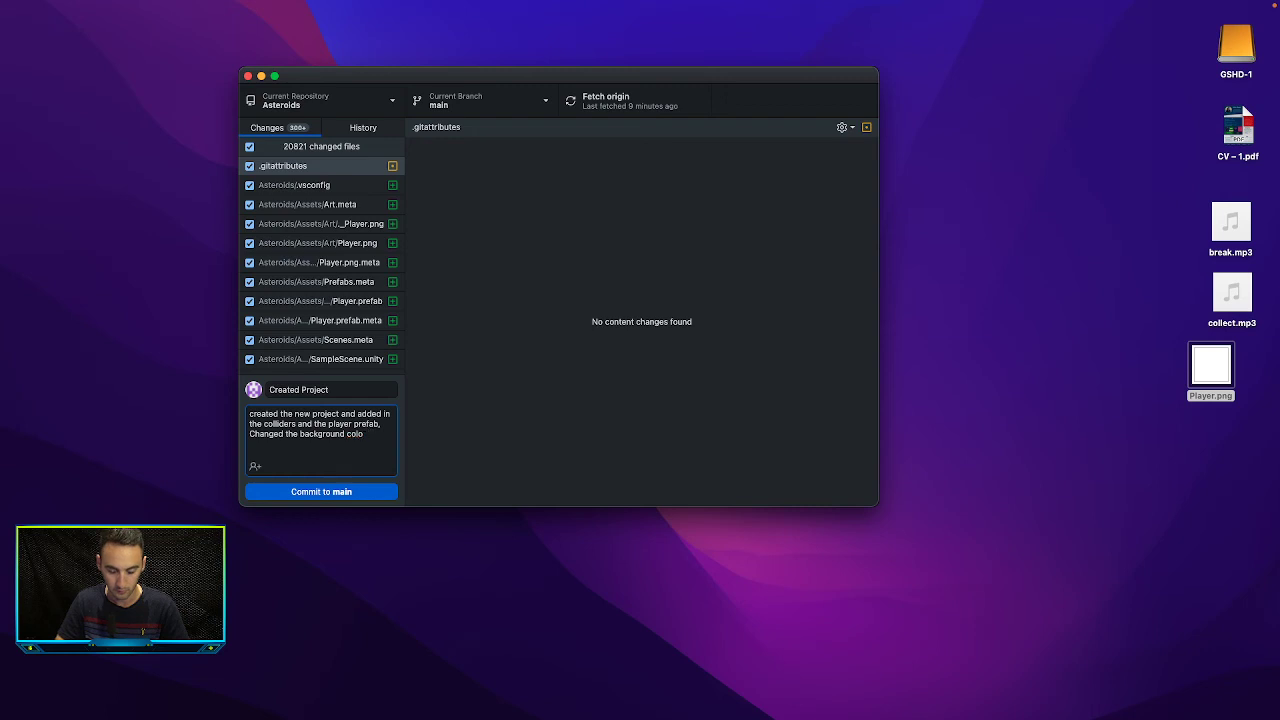
type("rr of the")
type(" camer to")
key("BackSpace")
key("BackSpace")
type("a")
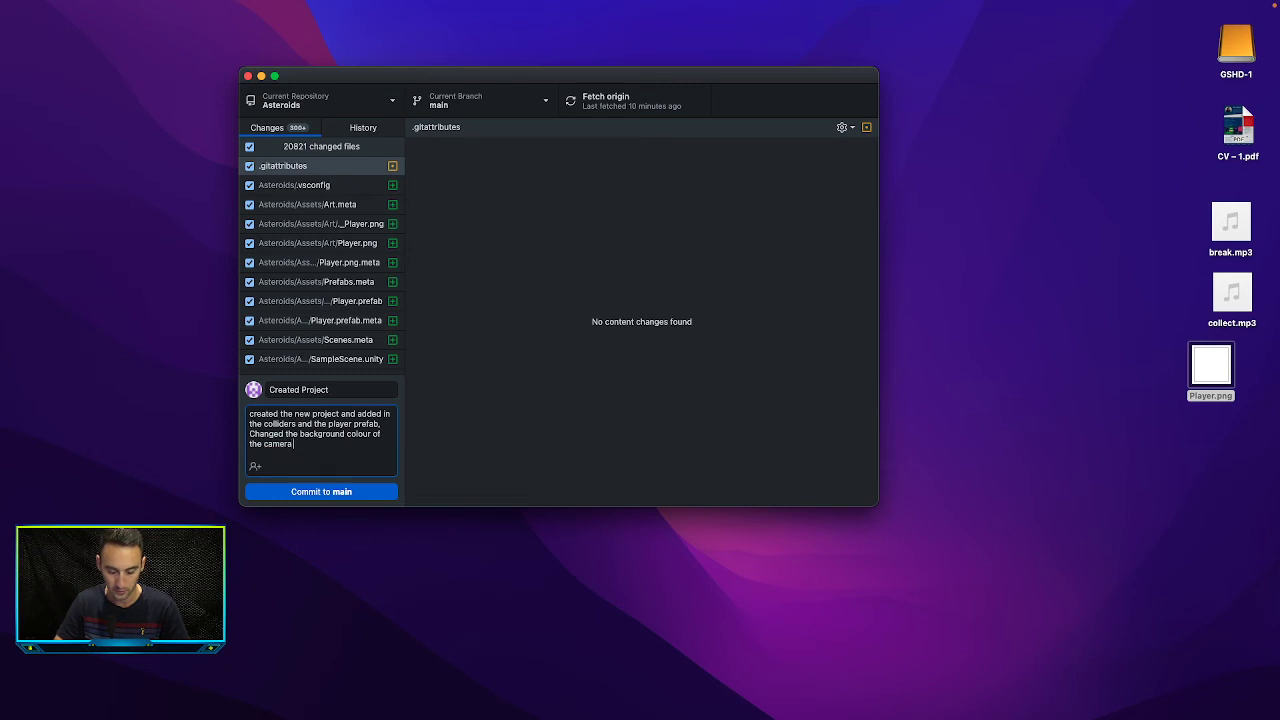
type(" to black.")
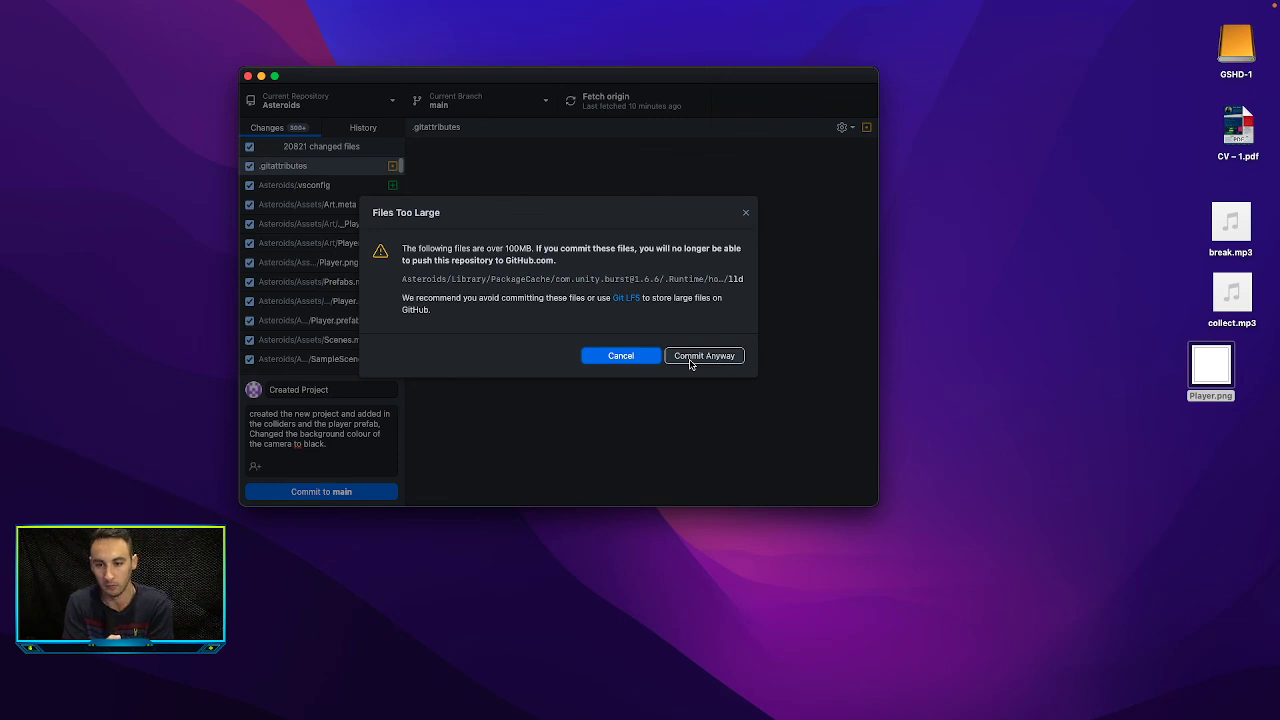
- Choose Commit Anyway to override the Files Too Large warning
left_click(692, 360)
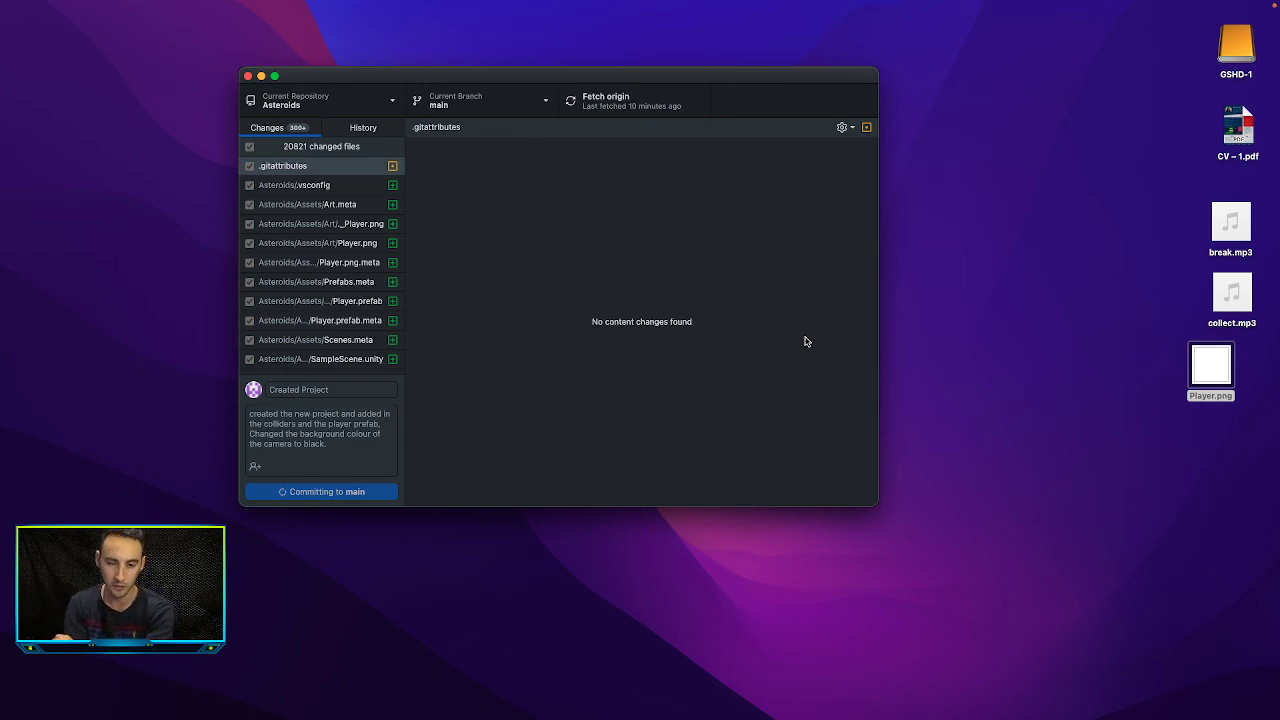
- In Unity, expand Packages, browse the 2D Animation package's CHANGELOG, Editor and IK items, then collapse it
key("super+Tab")
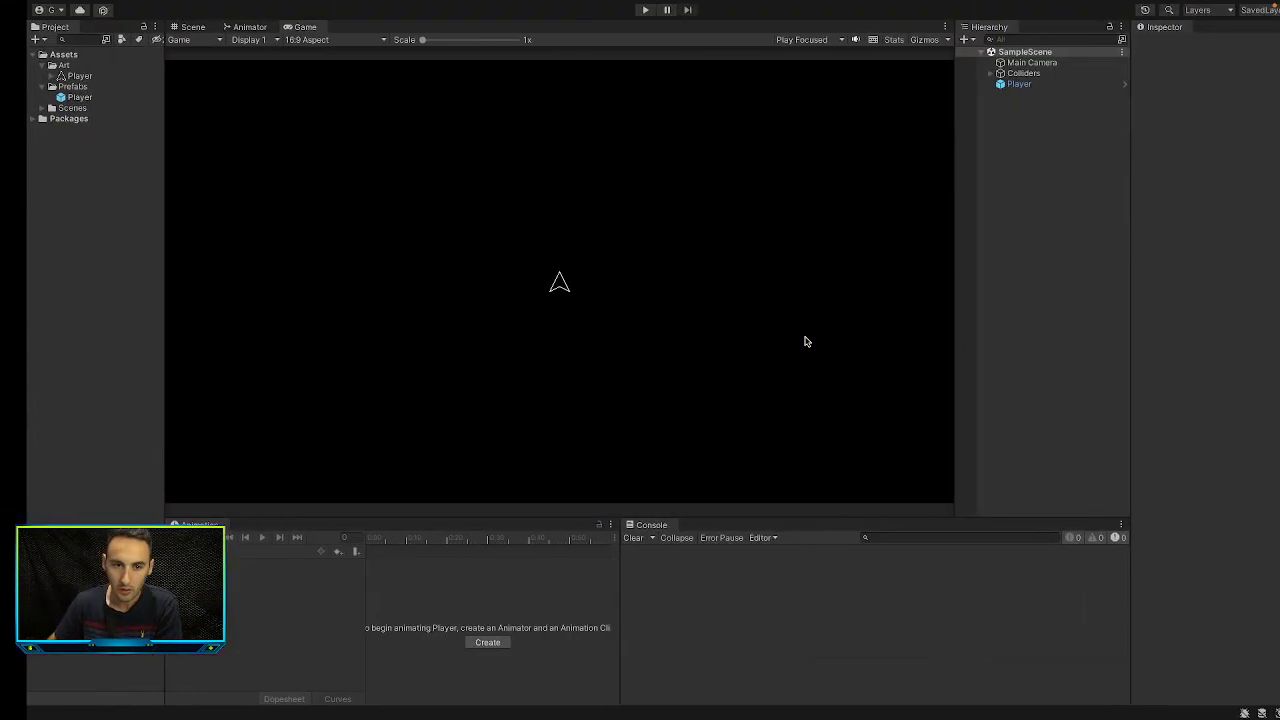
left_click(7, 118)
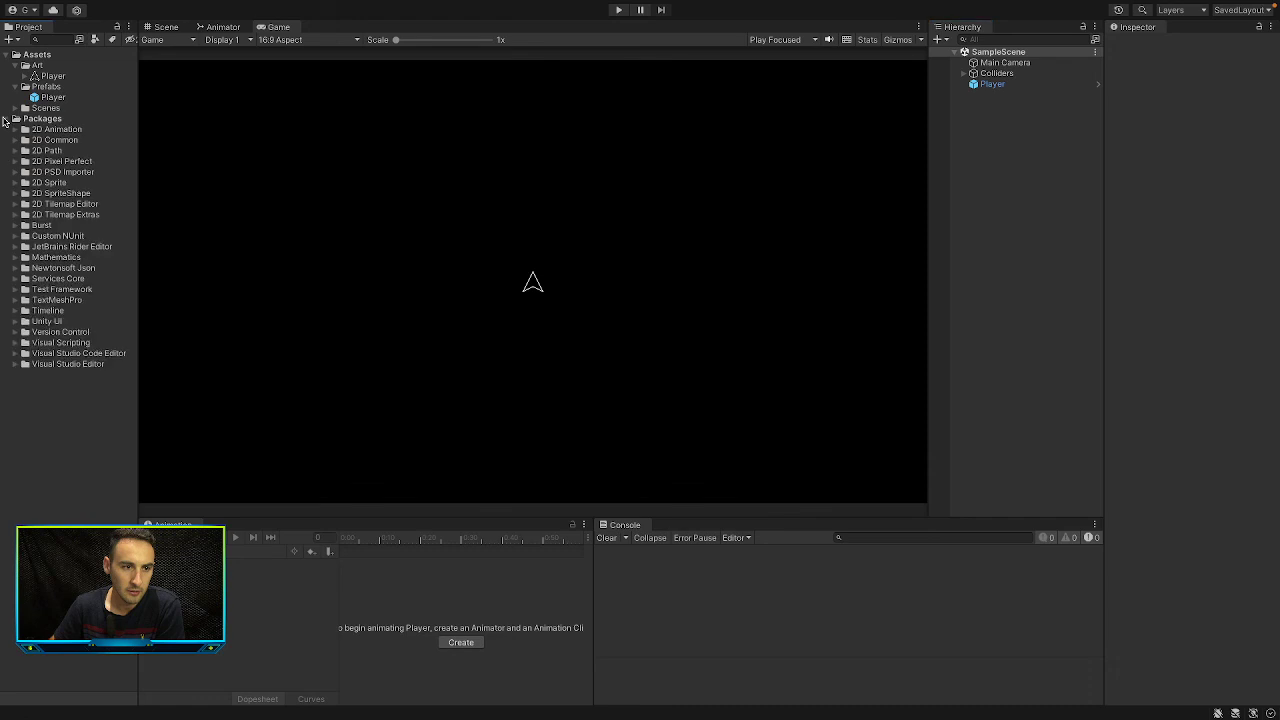
left_click(70, 131)
left_click(24, 129)
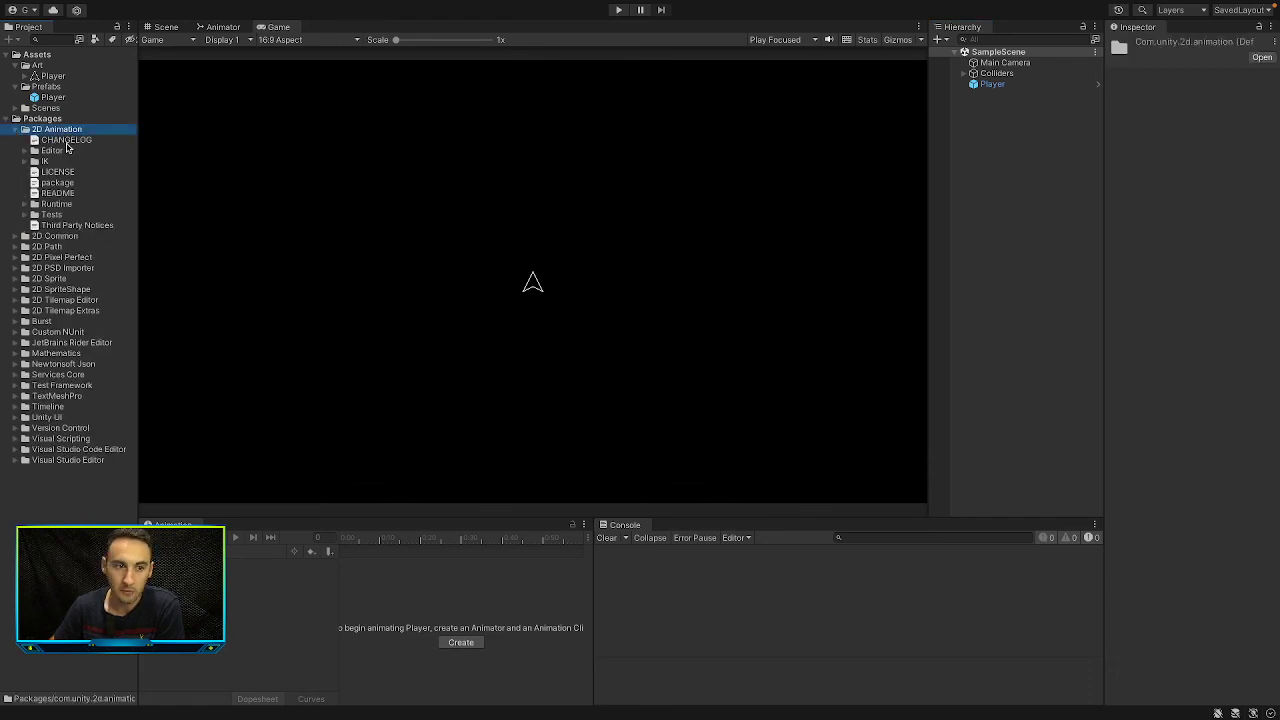
left_click(64, 140)
left_click(62, 152)
left_click(58, 164)
left_click(19, 130)
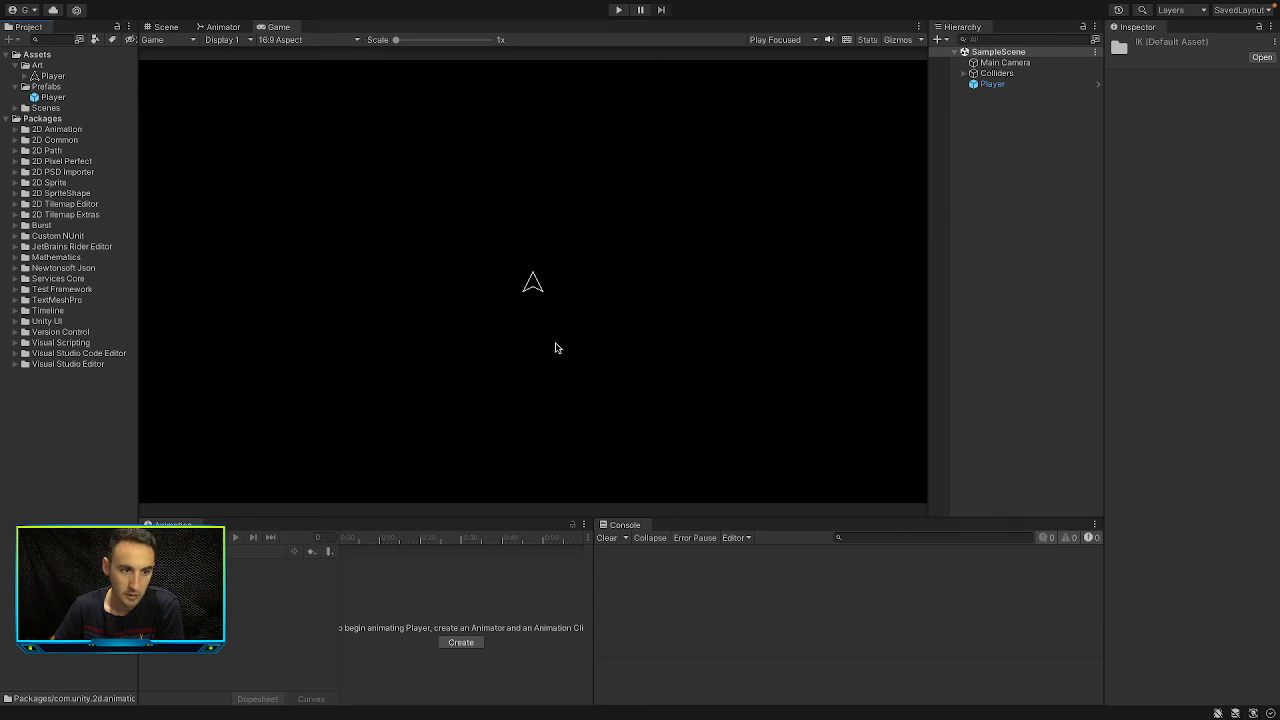